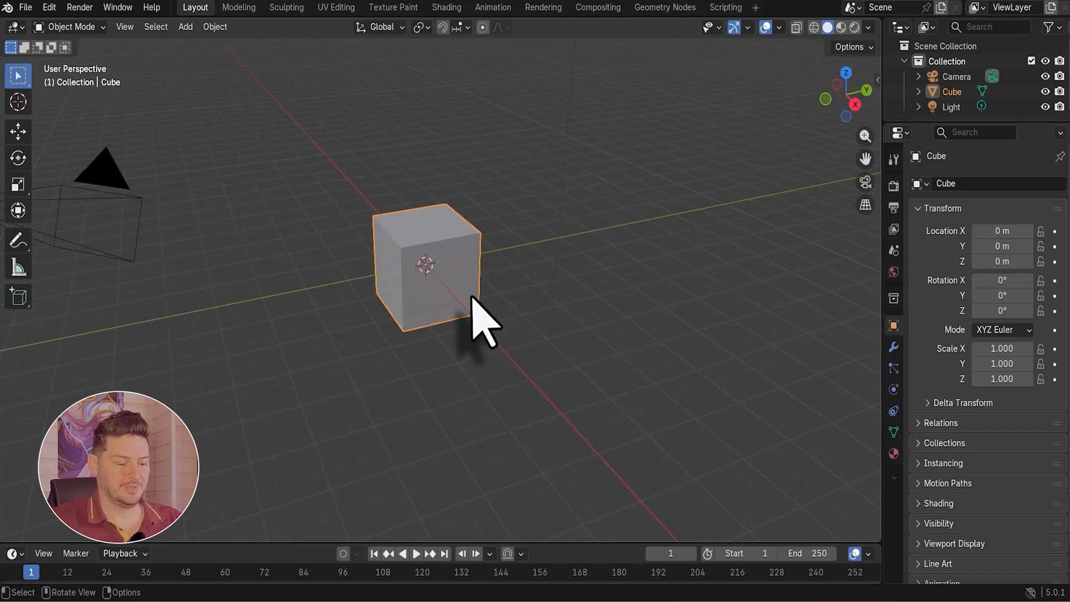
Delete the default cube from the scene.
{"action": "scroll", "coordinate": [471, 298], "scroll_direction": "up", "scroll_amount": 1}
{"action": "key", "text": "x"}
{"action": "left_click", "coordinate": [453, 272]}
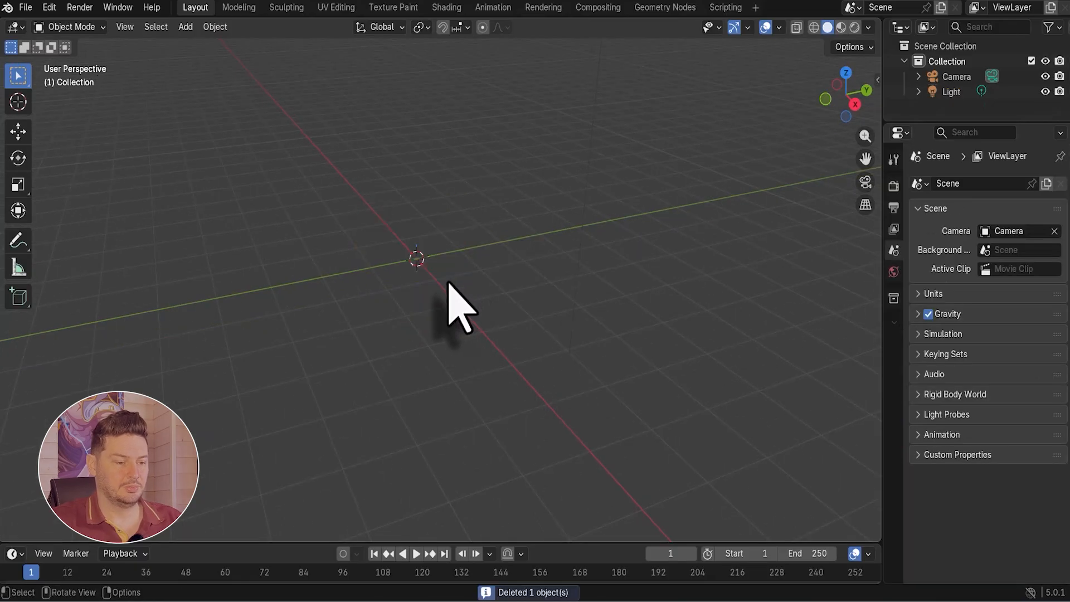
Add a cylinder mesh with 8 vertices at the world origin.
{"action": "key", "text": "shift+a"}
{"action": "mouse_move", "coordinate": [486, 310]}
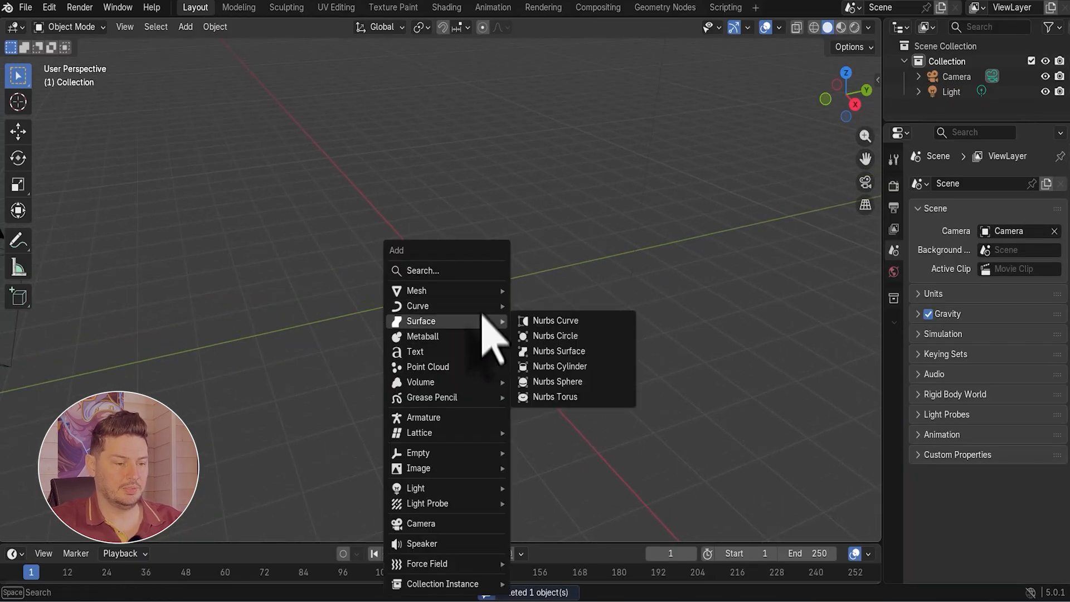
{"action": "mouse_move", "coordinate": [490, 291]}
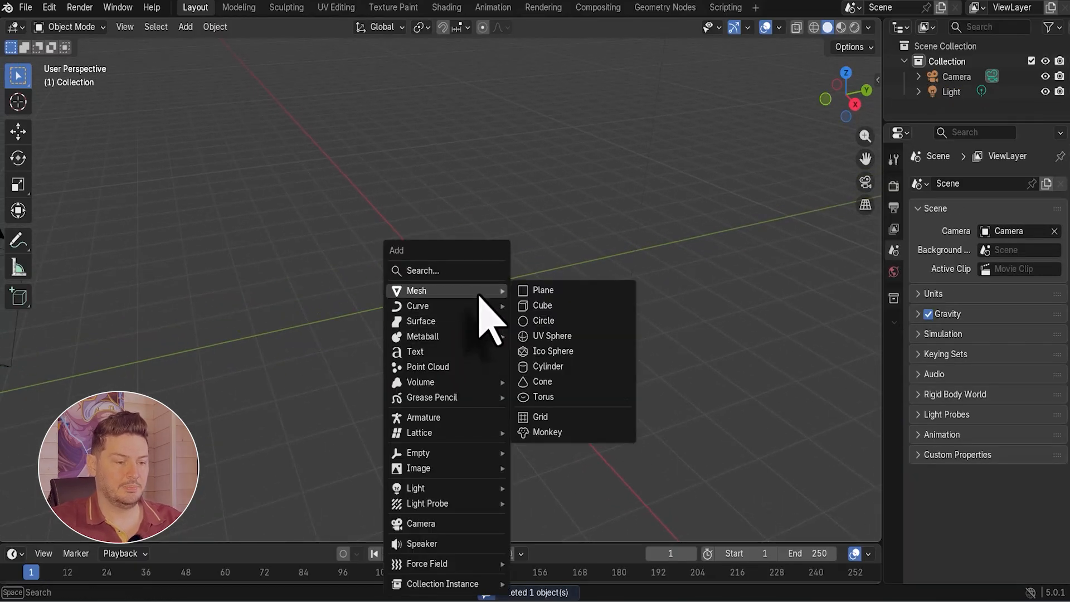
{"action": "left_click", "coordinate": [557, 366]}
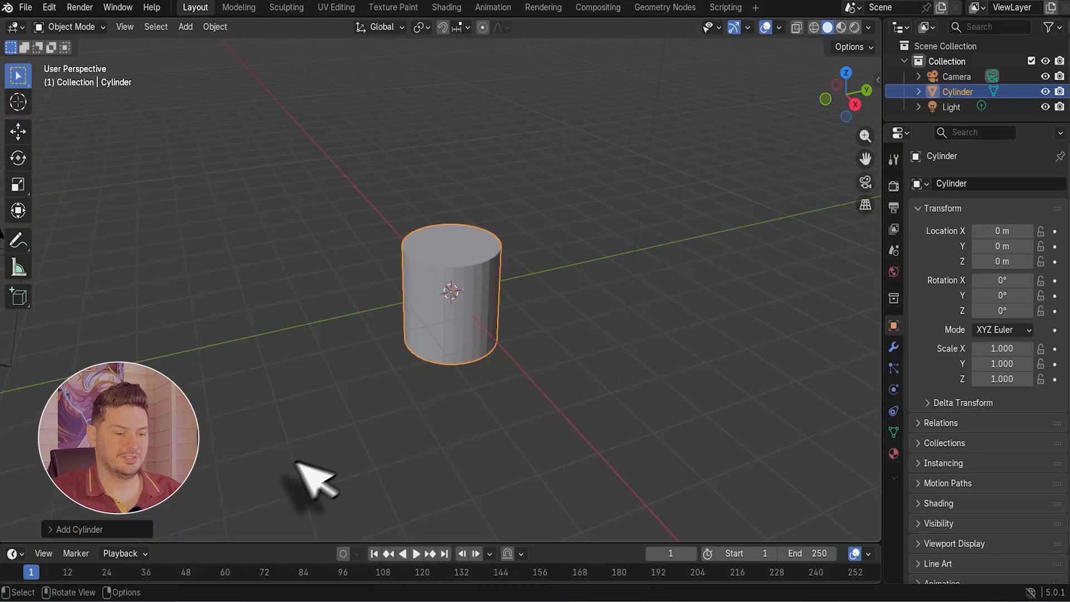
{"action": "left_click", "coordinate": [56, 529]}
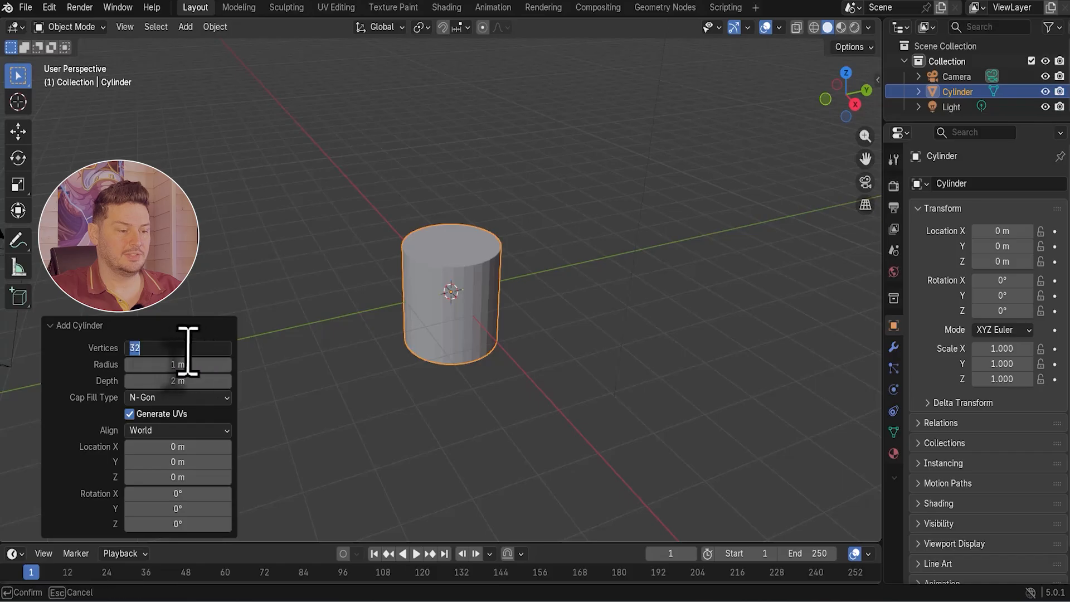
{"action": "type", "text": "8"}
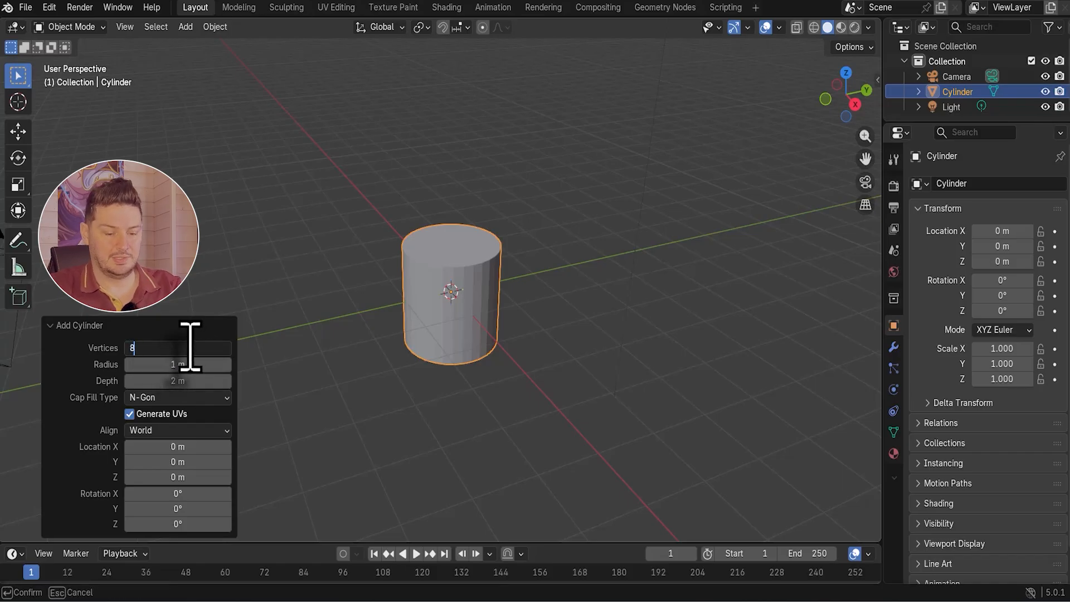
{"action": "key", "text": "Return"}
{"action": "left_click", "coordinate": [437, 394]}
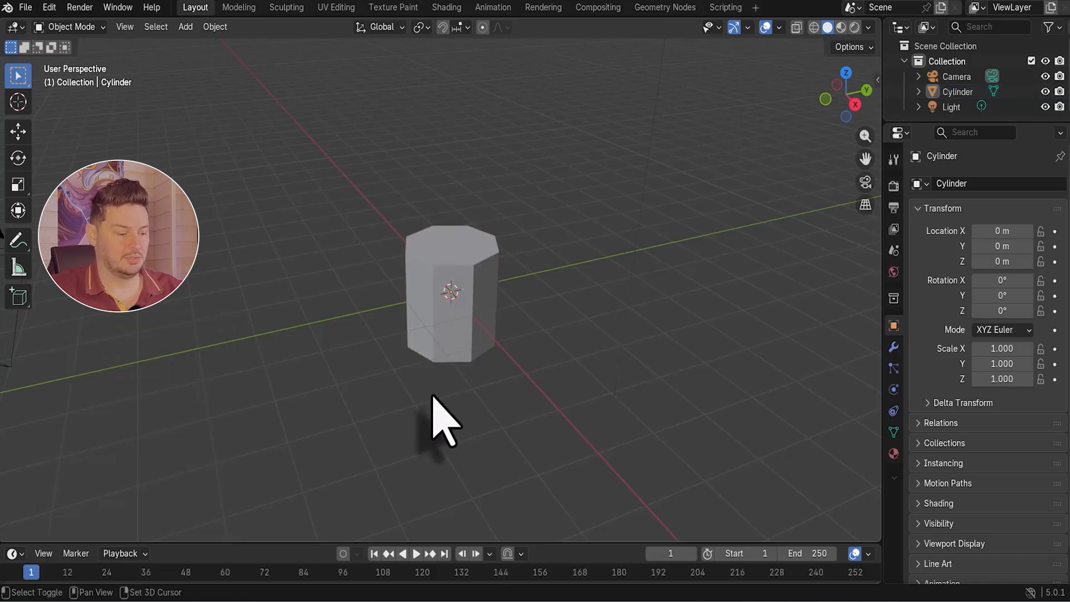
Enter Edit Mode on the cylinder and add one horizontal loop cut around its middle.
{"action": "scroll", "coordinate": [446, 362], "scroll_direction": "up", "scroll_amount": 4}
{"action": "key", "text": "Tab"}
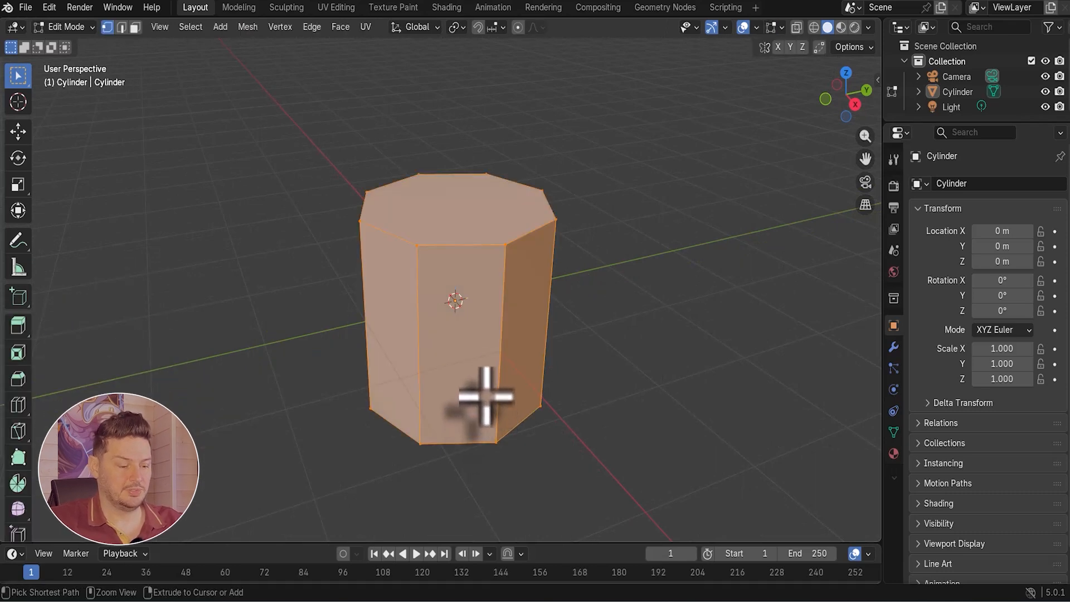
{"action": "key", "text": "ctrl+r"}
{"action": "left_click", "coordinate": [521, 335]}
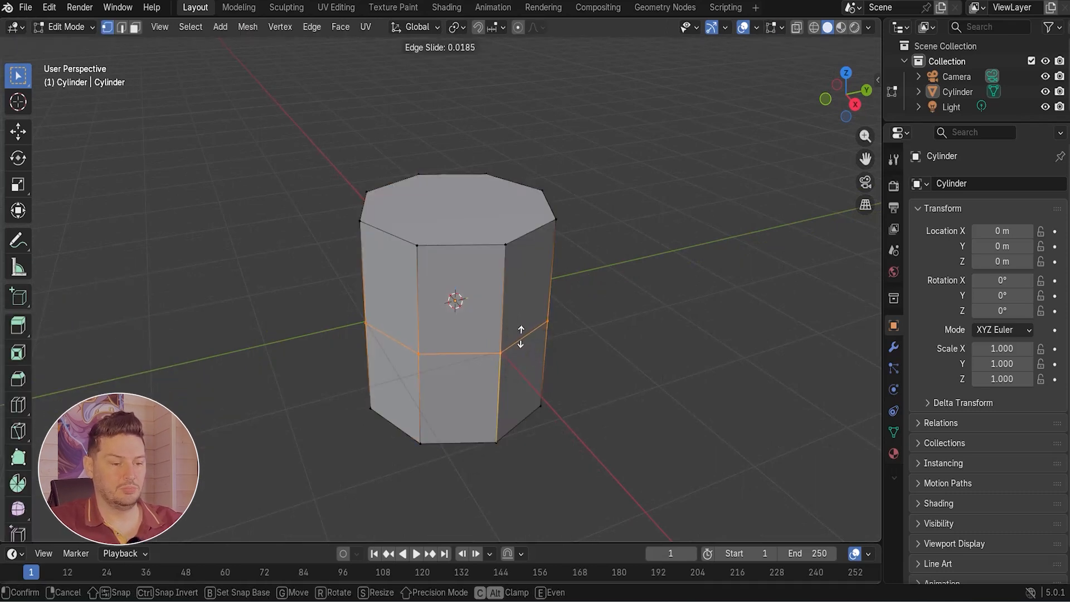
{"action": "left_click", "coordinate": [521, 339]}
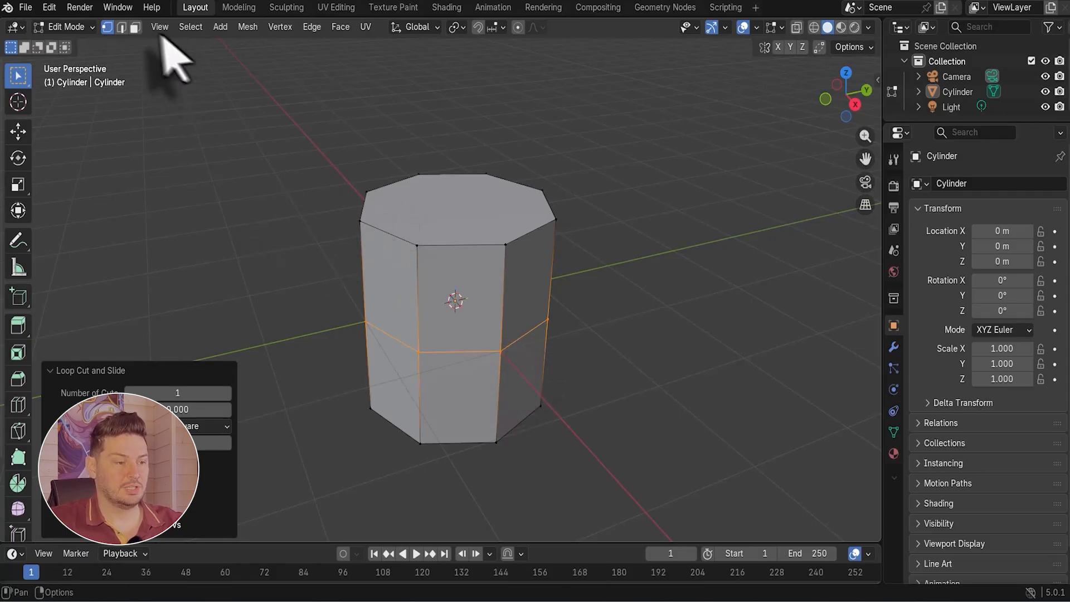
Delete the top and bottom cap faces of the cylinder in face select mode.
{"action": "key", "text": "3"}
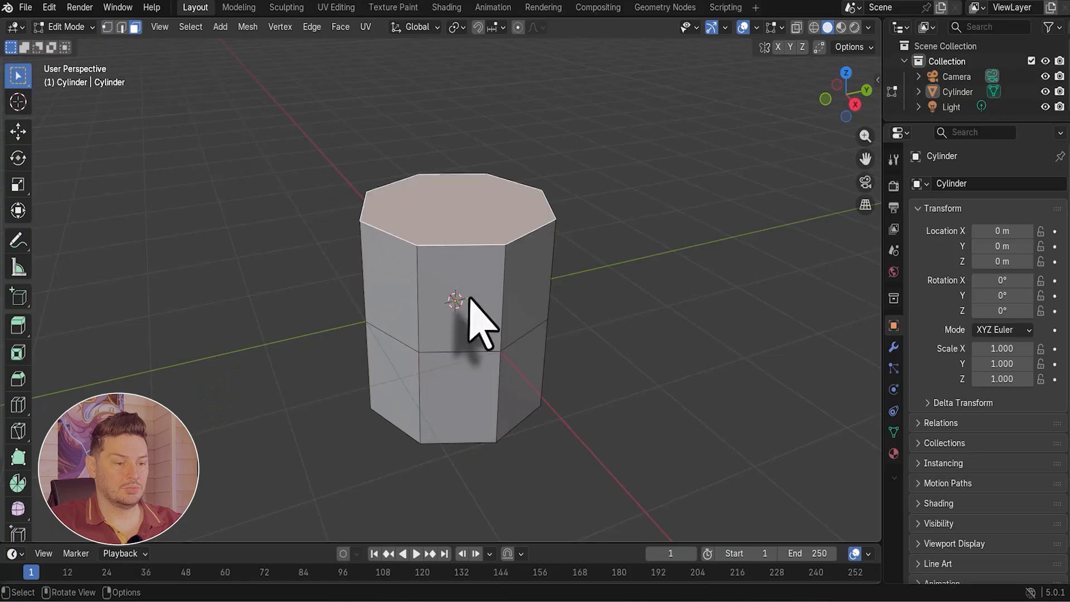
{"action": "middle_click_drag", "start_coordinate": [478, 318], "coordinate": [507, 326]}
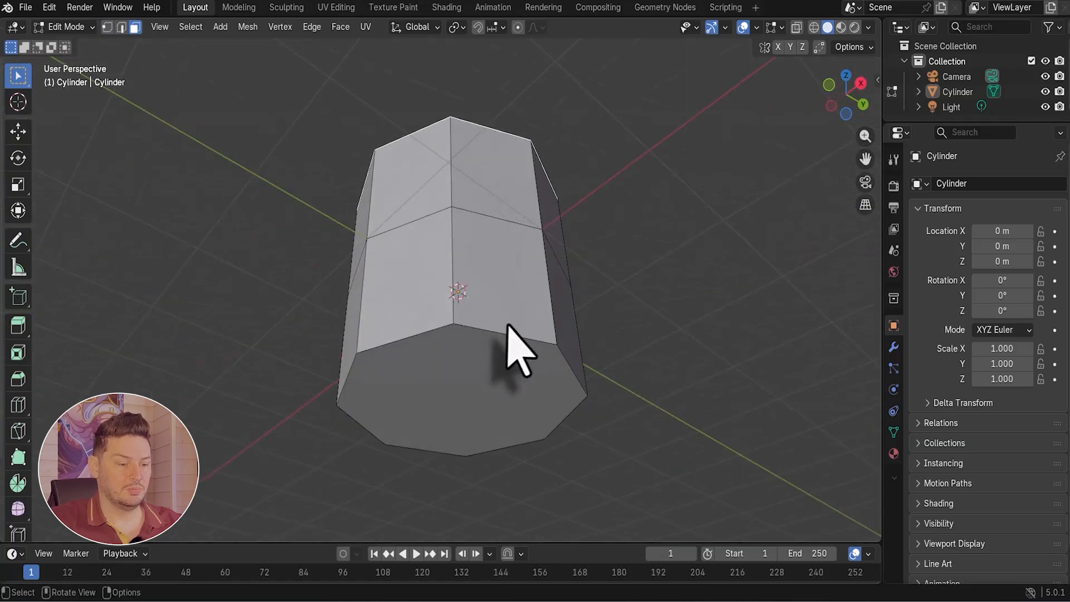
{"action": "left_click", "coordinate": [470, 383], "text": "shift"}
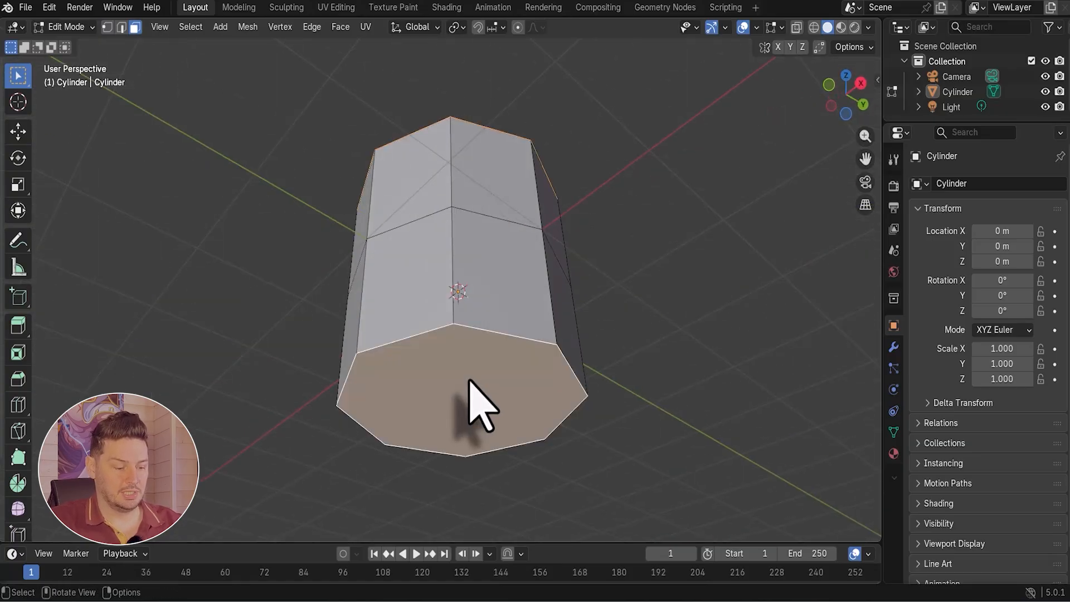
{"action": "key", "text": "x"}
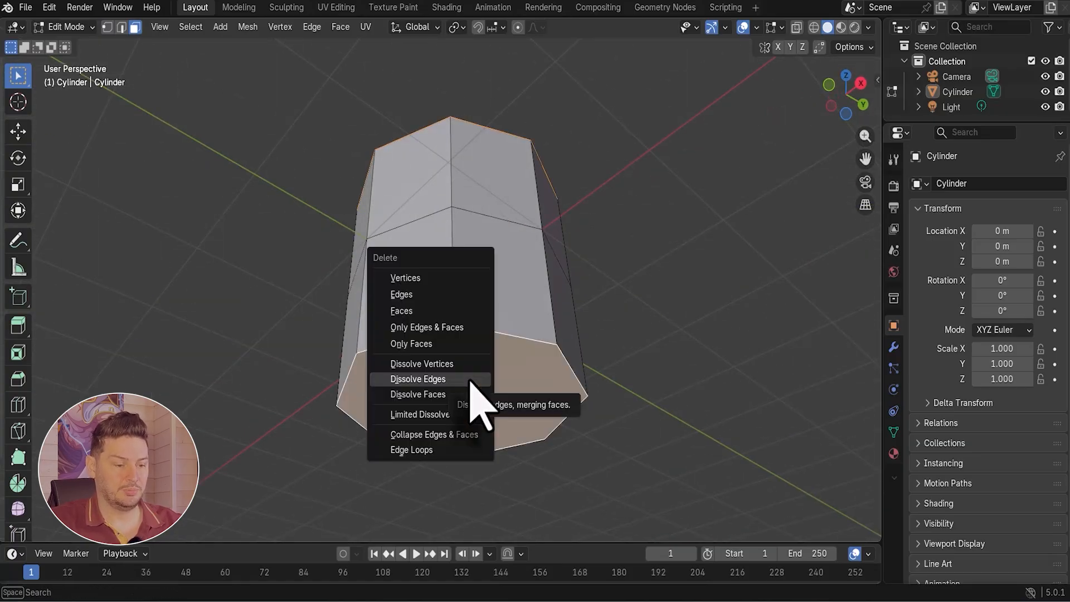
{"action": "left_click", "coordinate": [448, 311]}
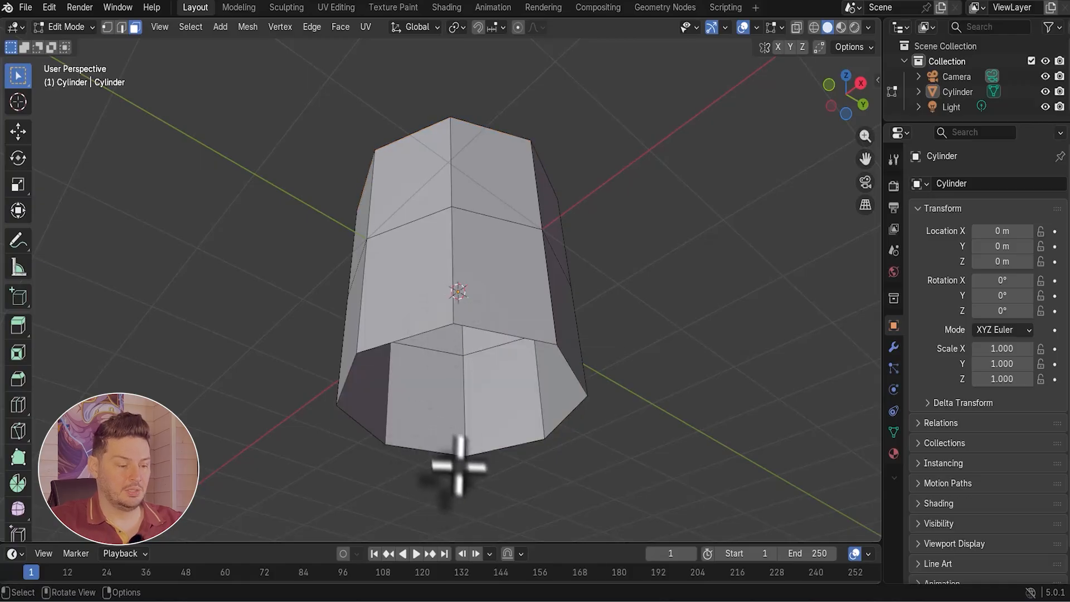
Connect two opposite vertices of the open bottom rim with an edge in vertex select mode.
{"action": "middle_click_drag", "start_coordinate": [454, 460], "coordinate": [400, 421]}
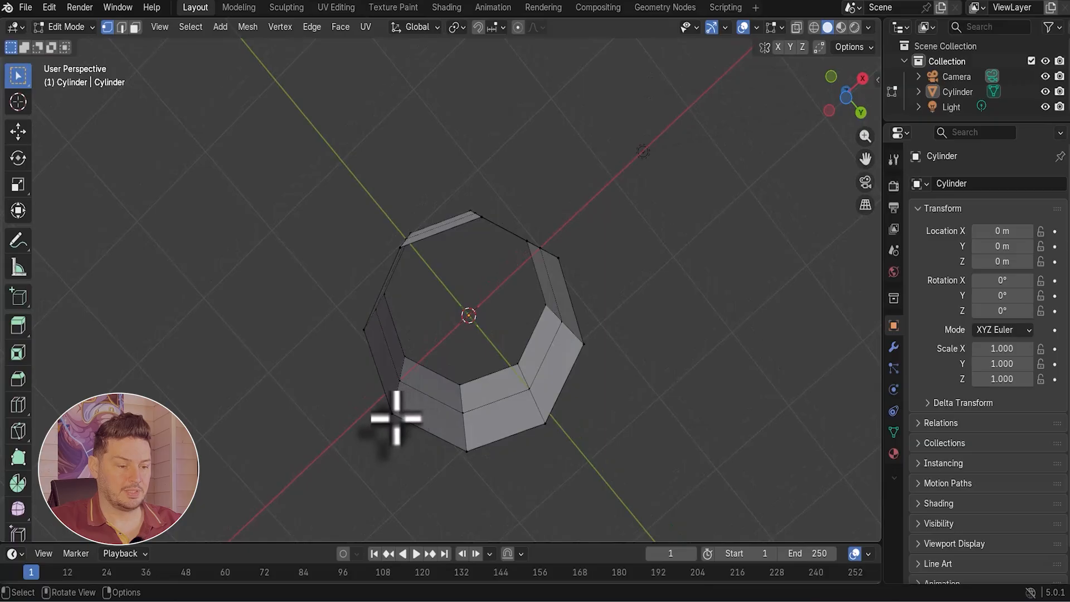
{"action": "left_click", "coordinate": [393, 415]}
{"action": "left_click", "coordinate": [565, 257], "text": "shift"}
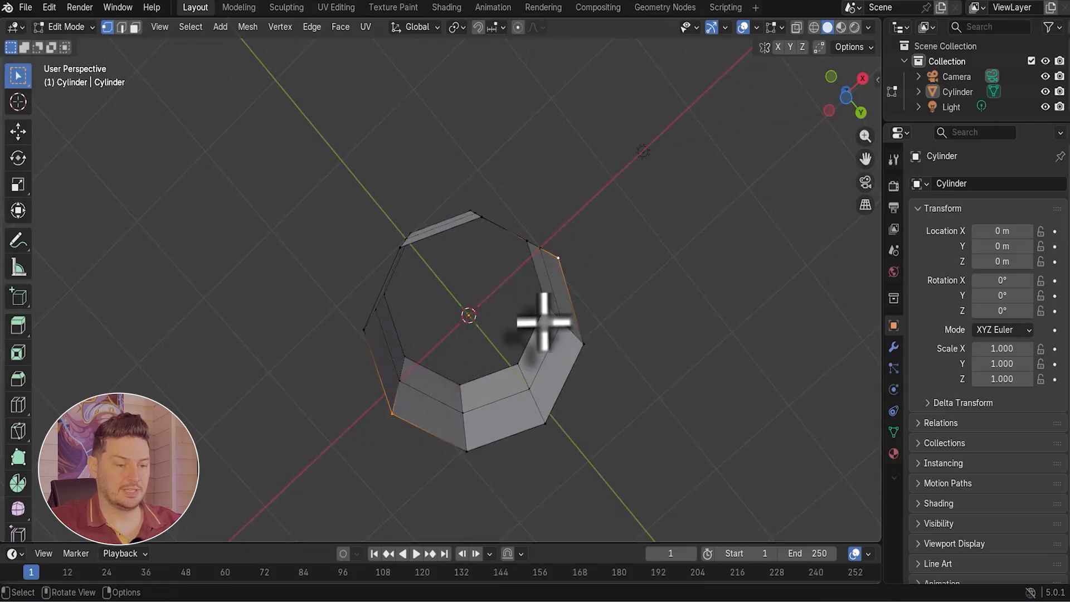
{"action": "middle_click_drag", "start_coordinate": [544, 317], "coordinate": [482, 338]}
{"action": "key", "text": "f"}
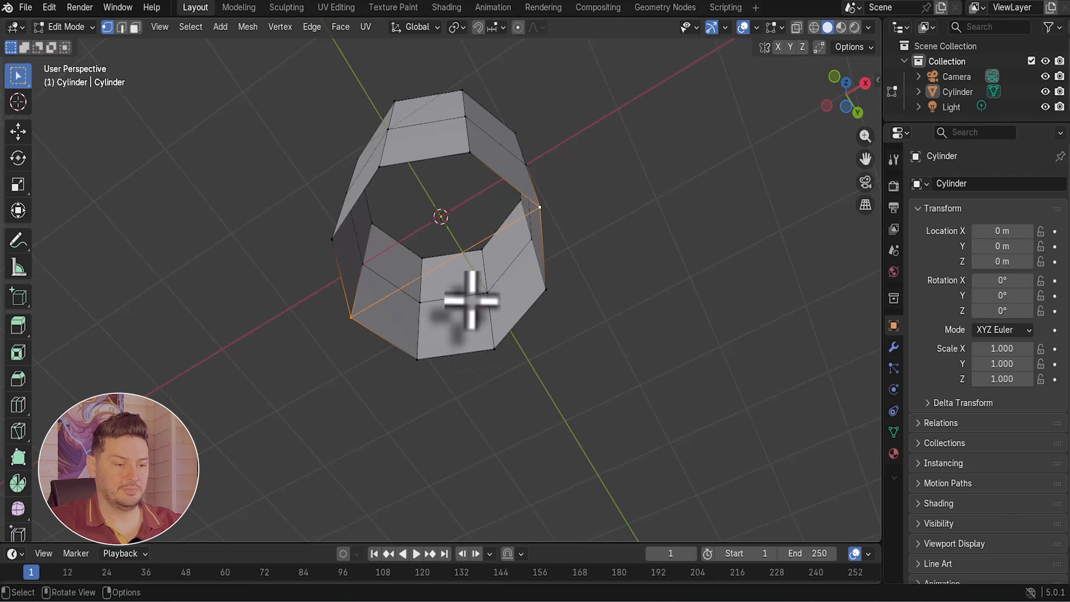
Add one centred loop cut to the edge spanning the bottom opening to create a midpoint vertex.
{"action": "scroll", "coordinate": [470, 294], "scroll_direction": "up", "scroll_amount": 1}
{"action": "scroll", "coordinate": [444, 279], "scroll_direction": "up", "scroll_amount": 1}
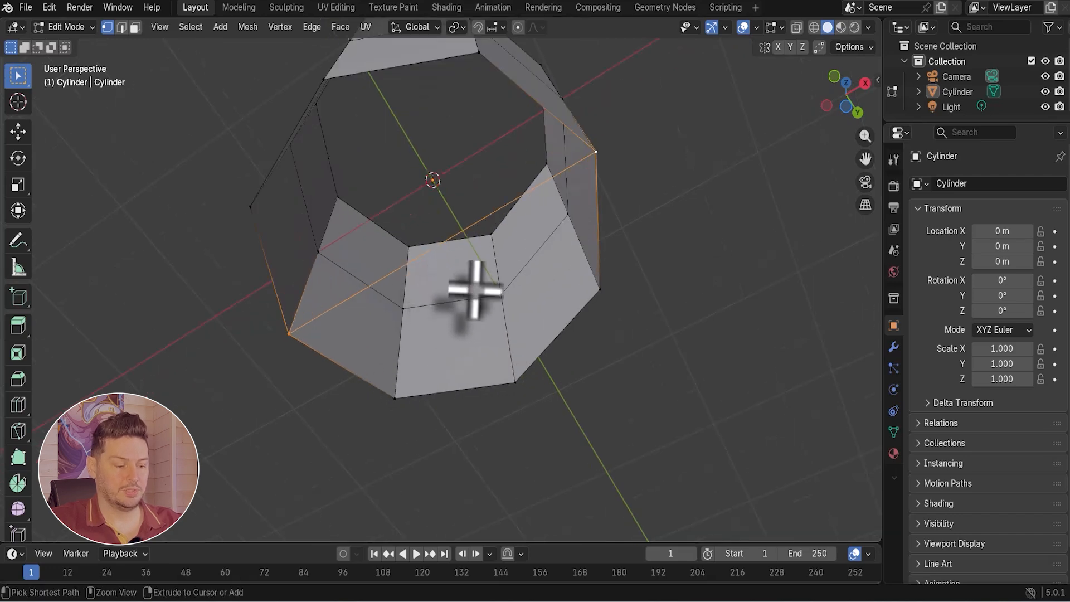
{"action": "key", "text": "ctrl+r"}
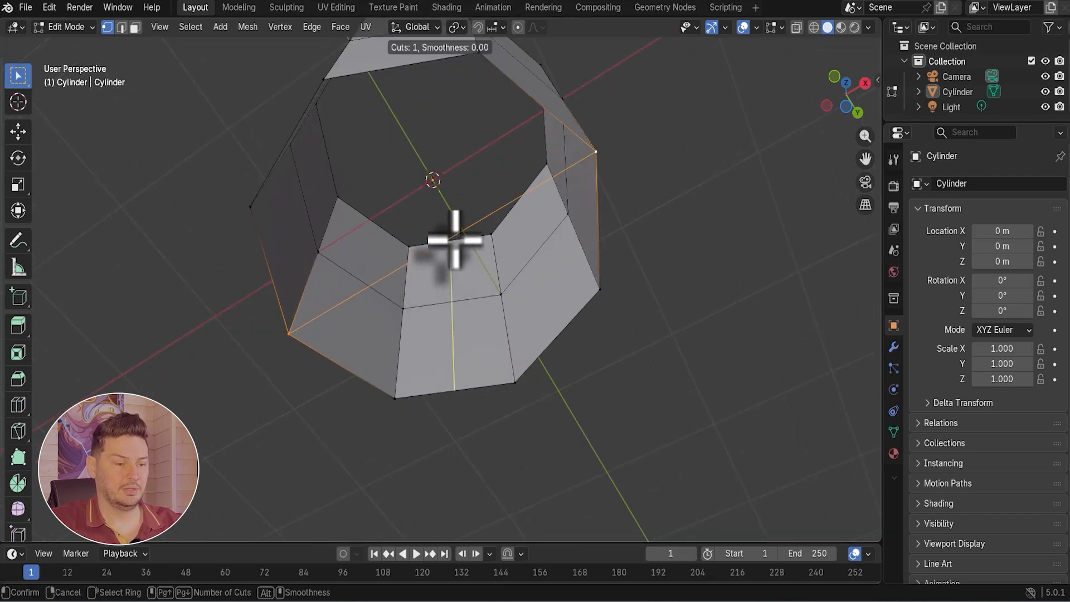
{"action": "left_click", "coordinate": [462, 232]}
{"action": "right_click", "coordinate": [463, 231]}
Connect the centre vertex of the bottom opening to the two remaining opposite rim vertices, forming a cross.
{"action": "scroll", "coordinate": [477, 196], "scroll_direction": "up", "scroll_amount": 6}
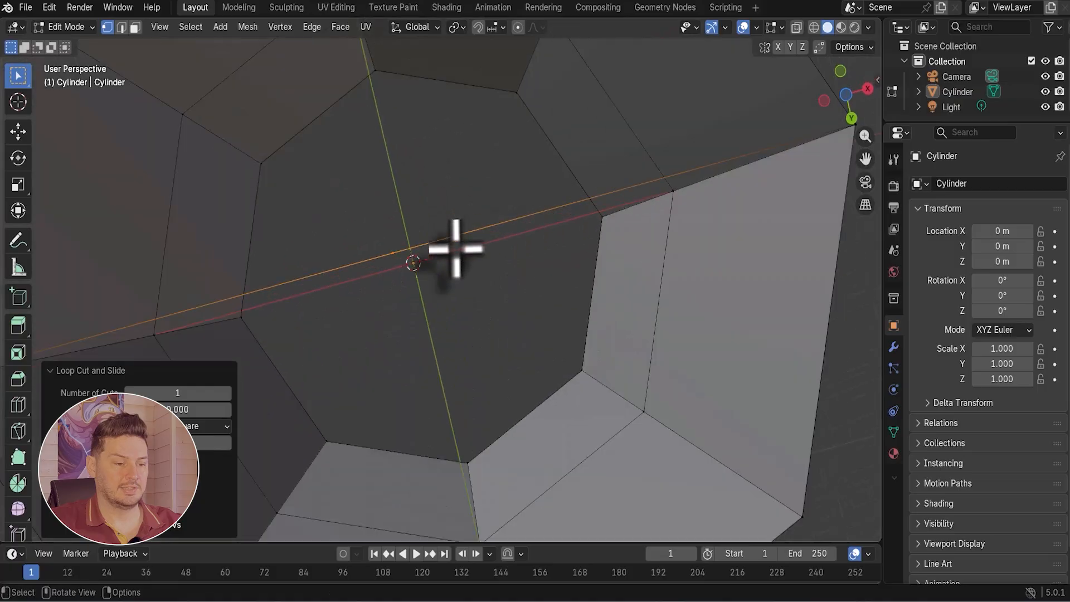
{"action": "scroll", "coordinate": [398, 273], "scroll_direction": "down", "scroll_amount": 5}
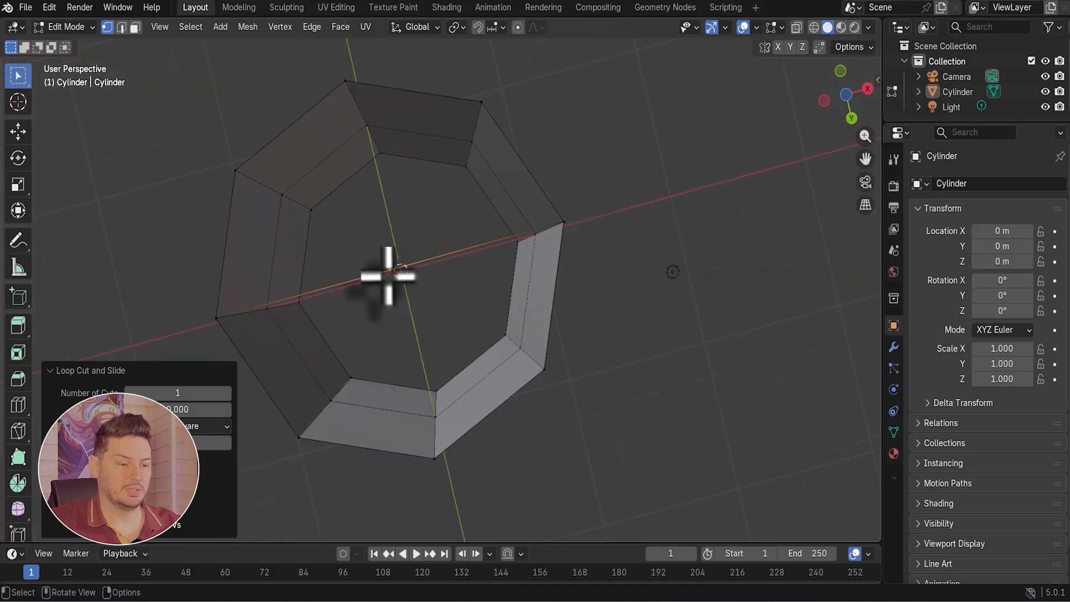
{"action": "middle_click_drag", "start_coordinate": [394, 286], "coordinate": [398, 262]}
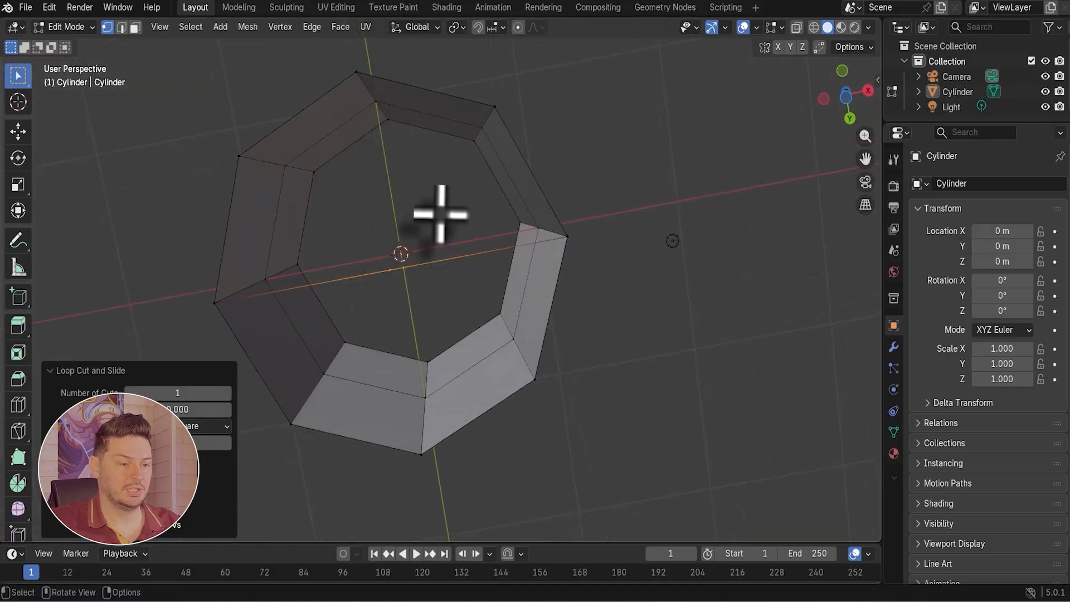
{"action": "middle_click_drag", "start_coordinate": [440, 214], "coordinate": [453, 250]}
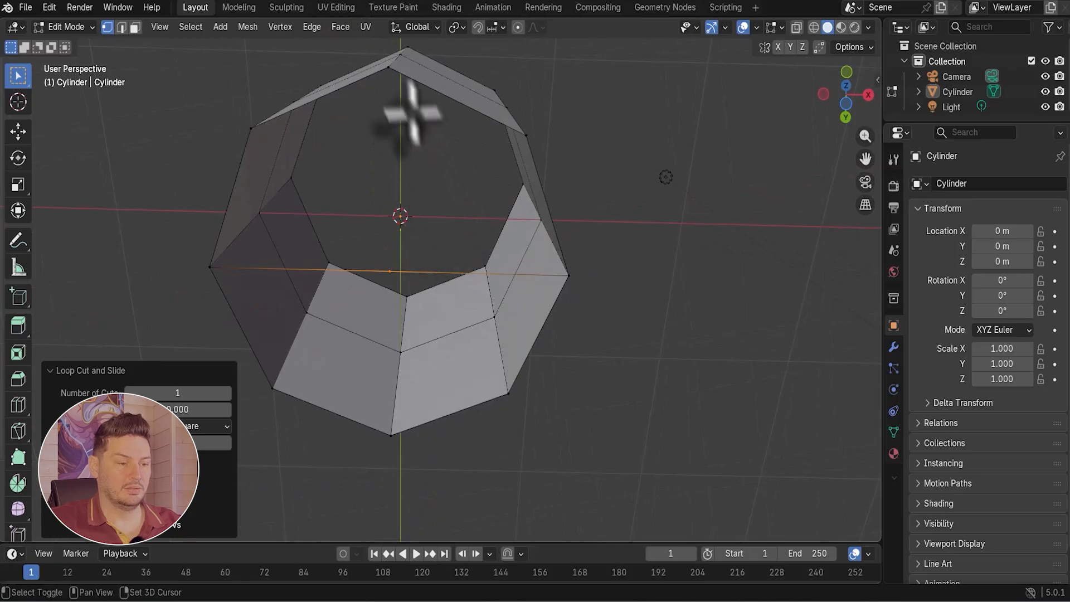
{"action": "left_click", "coordinate": [390, 72], "text": "alt+shift"}
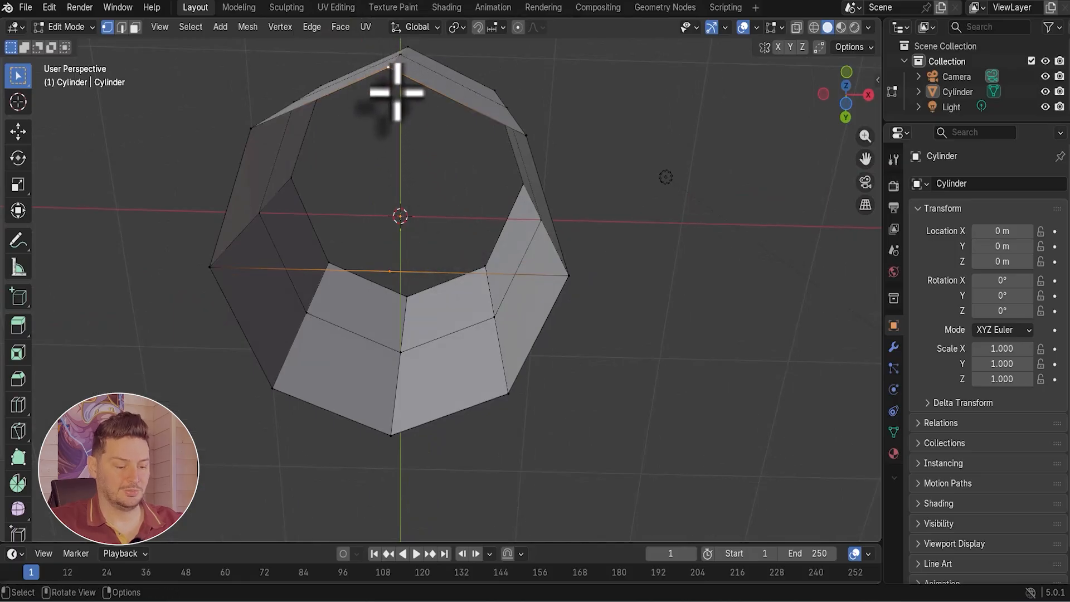
{"action": "key", "text": "f"}
{"action": "left_click", "coordinate": [390, 271], "text": "shift"}
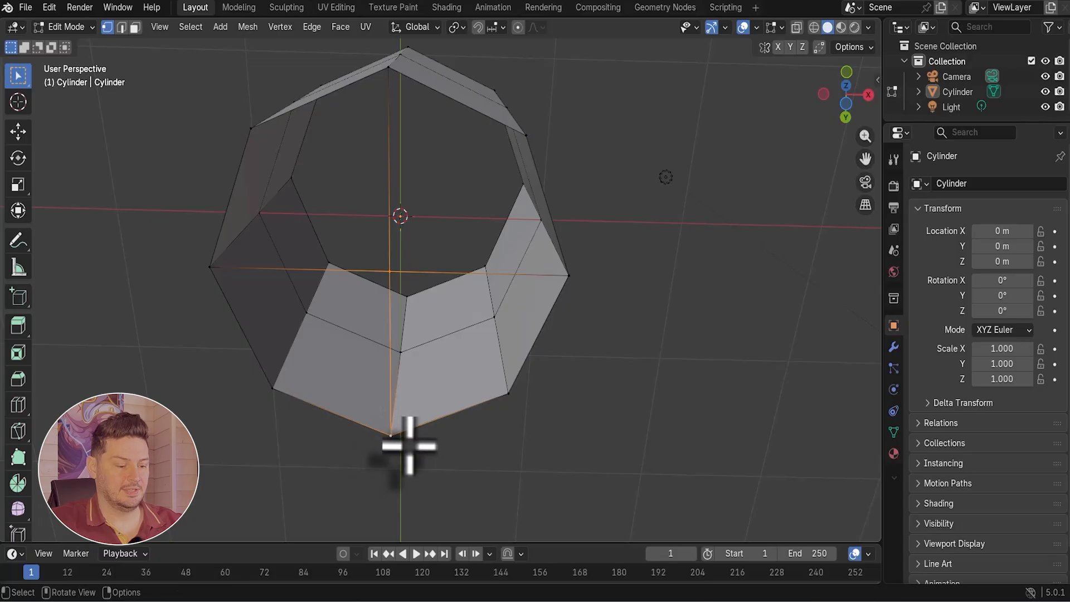
Turn on X-ray, box-select all the bottom vertices from the front view, and fill the bottom opening with faces.
{"action": "scroll", "coordinate": [432, 399], "scroll_direction": "up", "scroll_amount": 1}
{"action": "scroll", "coordinate": [432, 398], "scroll_direction": "down", "scroll_amount": 4}
{"action": "mouse_move", "coordinate": [433, 399]}
{"action": "middle_mouse_down"}
{"action": "mouse_move", "coordinate": [439, 390]}
{"action": "mouse_move", "coordinate": [448, 405]}
{"action": "middle_mouse_up"}
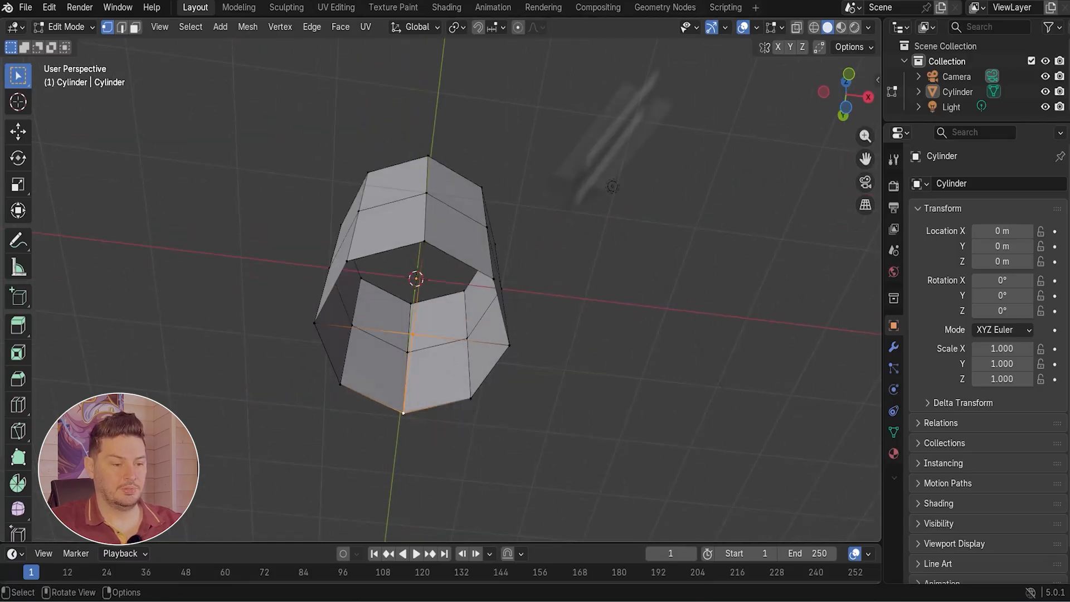
{"action": "left_click", "coordinate": [797, 27]}
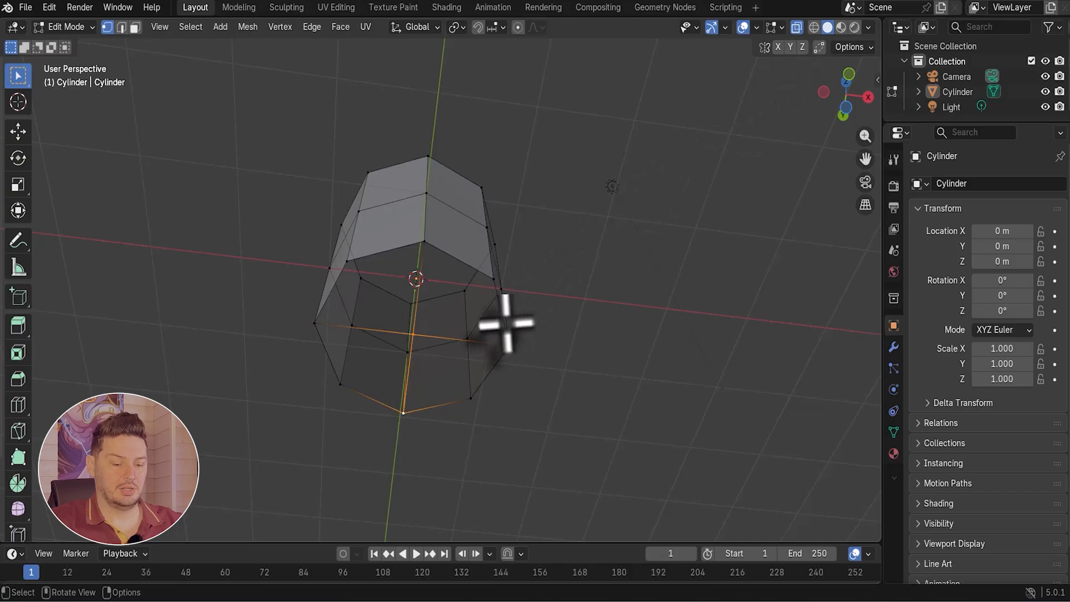
{"action": "key", "text": "KP_1"}
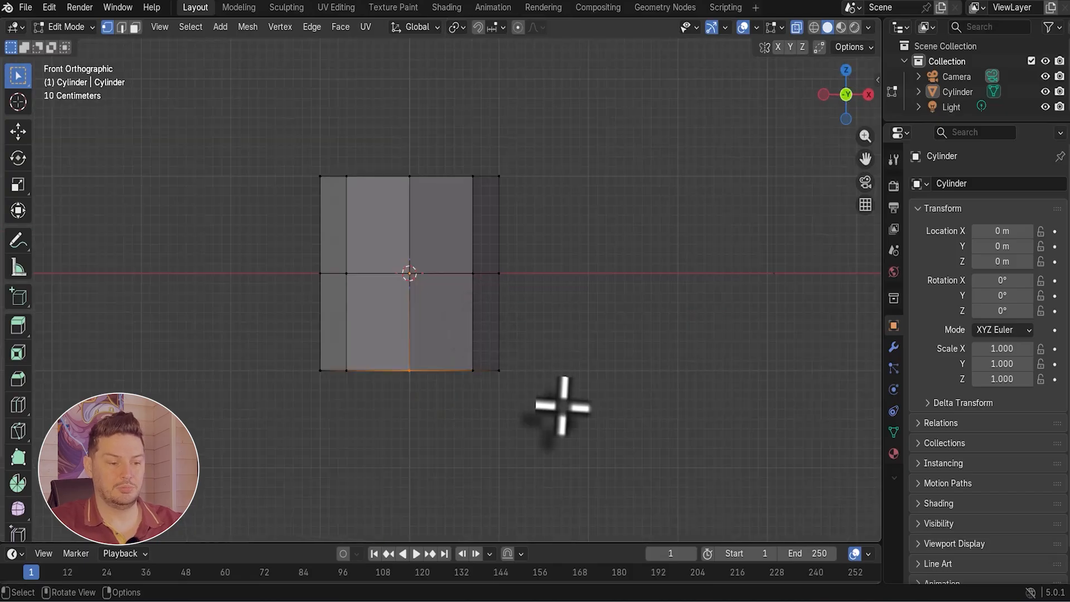
{"action": "left_click_drag", "start_coordinate": [274, 430], "coordinate": [573, 348]}
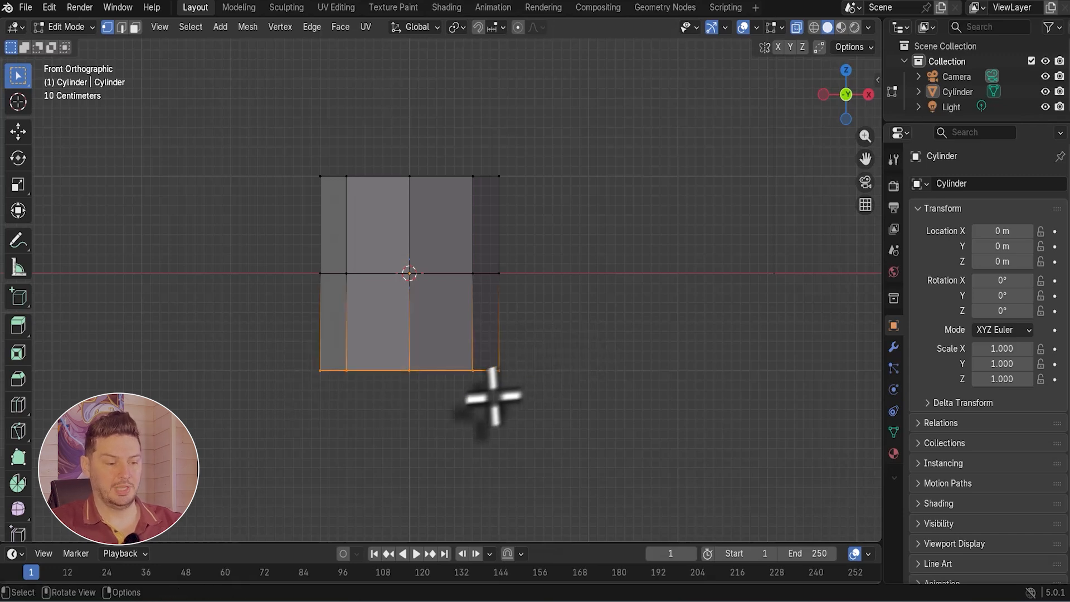
{"action": "middle_click_drag", "start_coordinate": [489, 396], "coordinate": [466, 353]}
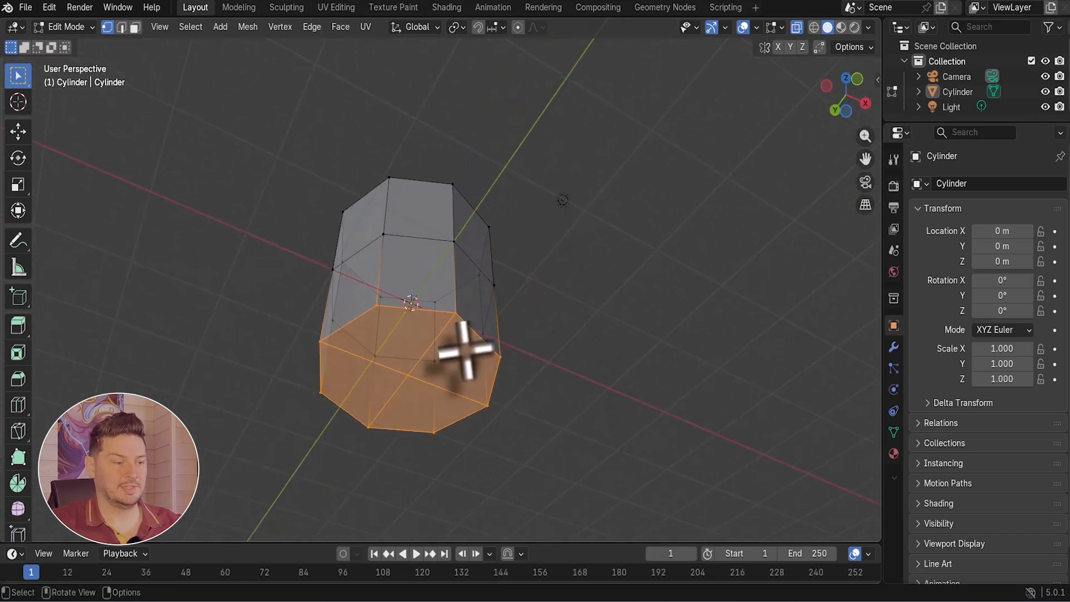
{"action": "left_click", "coordinate": [413, 374]}
{"action": "key", "text": "g"}
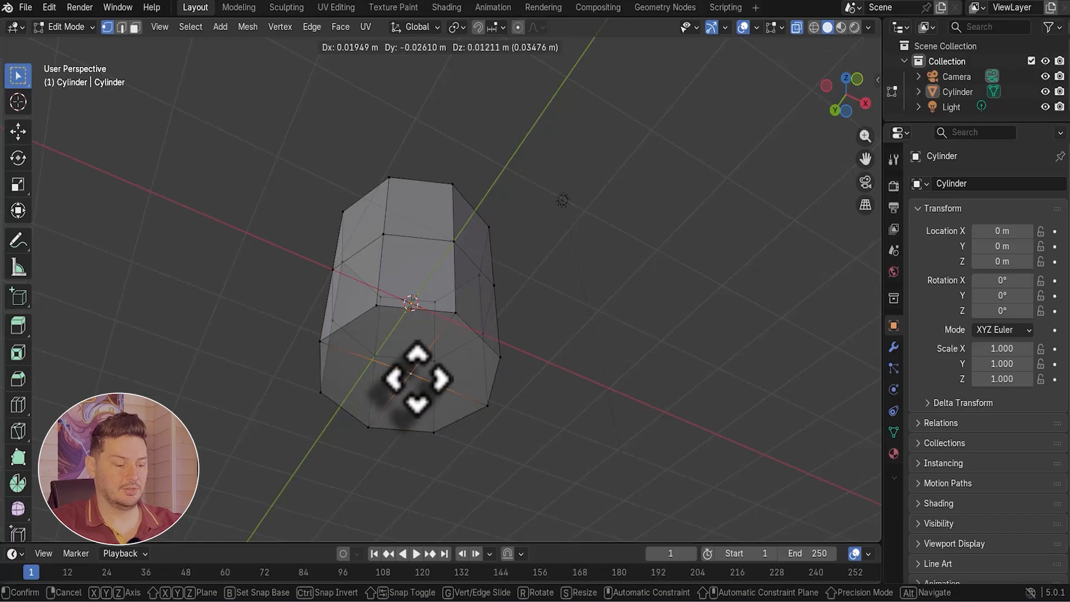
{"action": "key", "text": "Escape"}
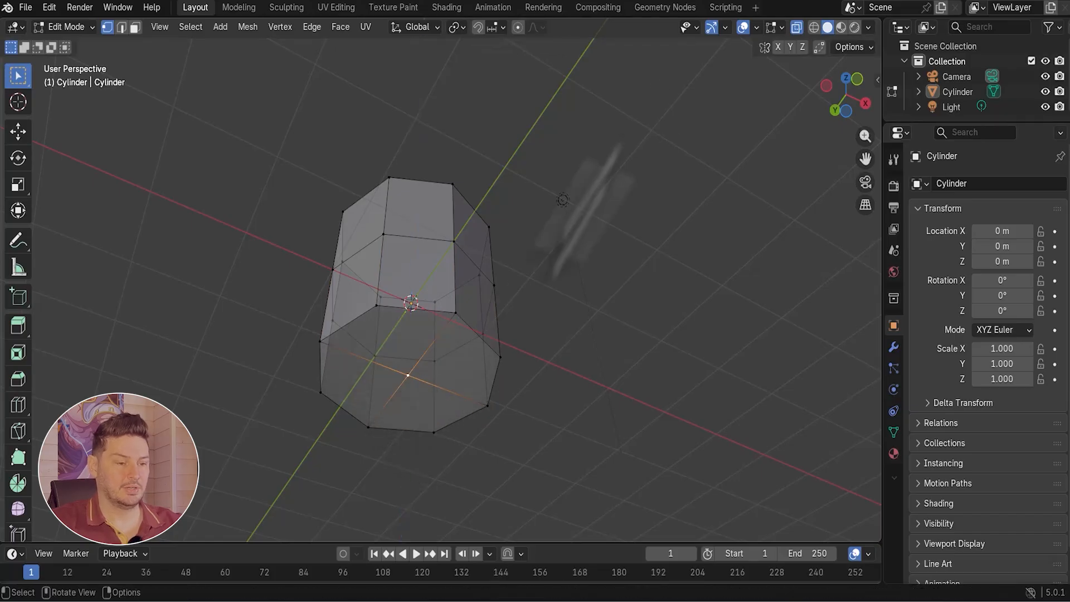
Turn off X-ray and switch to the front orthographic view of the cylinder.
{"action": "middle_click_drag", "start_coordinate": [563, 200], "coordinate": [802, 33]}
{"action": "left_click", "coordinate": [796, 27]}
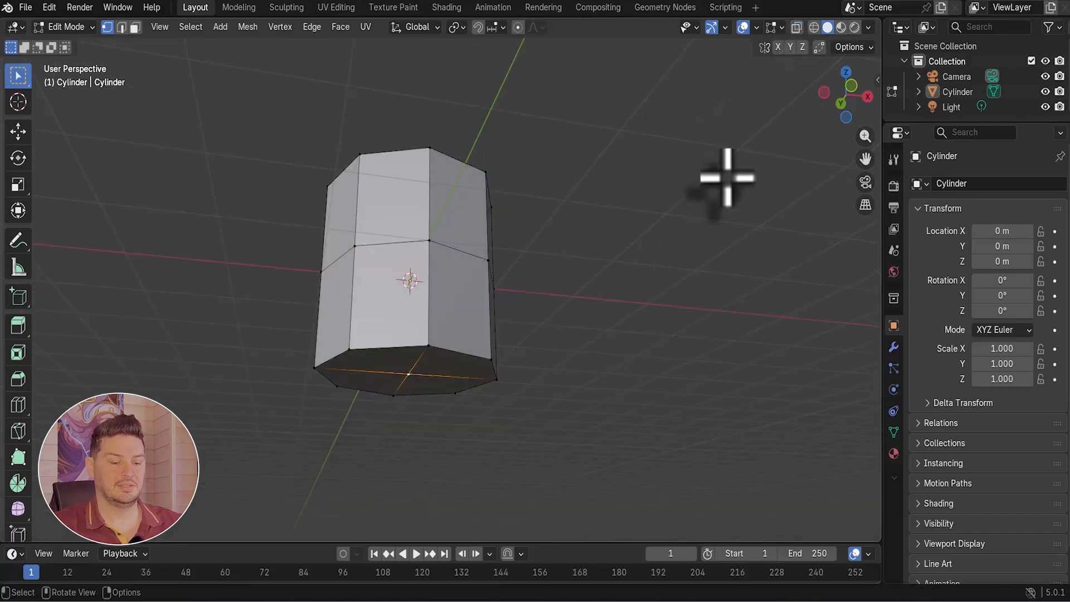
{"action": "key", "text": "KP_1"}
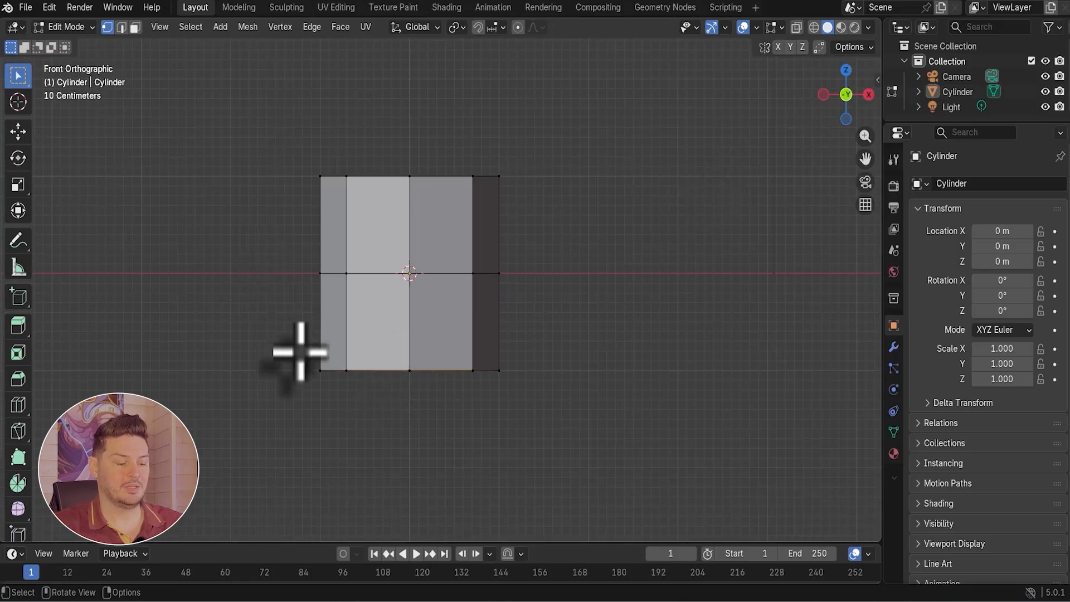
Select three adjacent lower front side faces of the cylinder in face mode and extrude them forward along the negative global Y.
{"action": "key", "text": "3"}
{"action": "scroll", "coordinate": [495, 331], "scroll_direction": "up", "scroll_amount": 3}
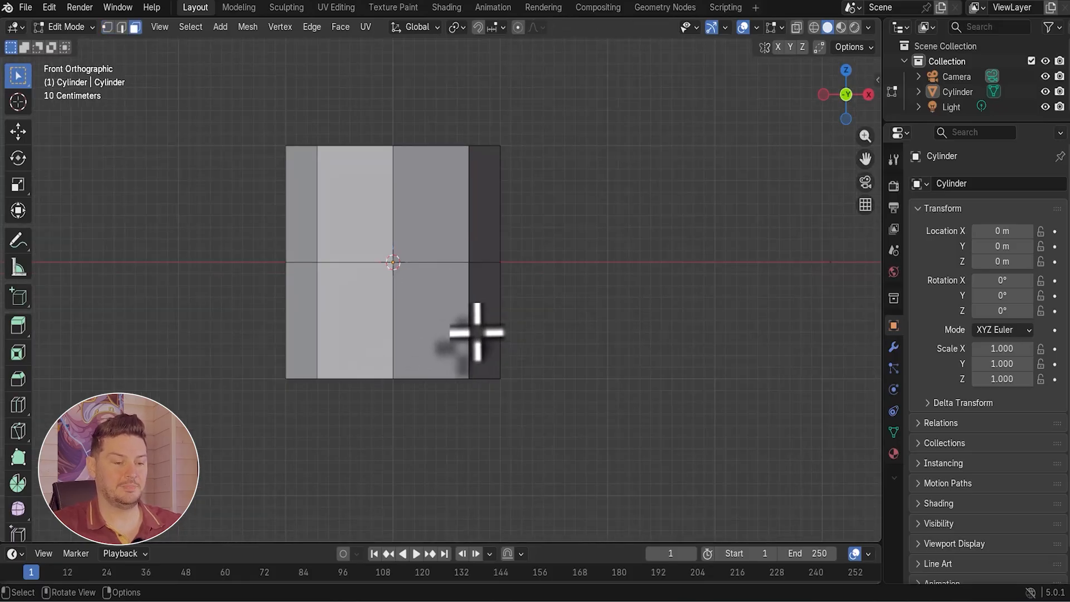
{"action": "left_click", "coordinate": [479, 326]}
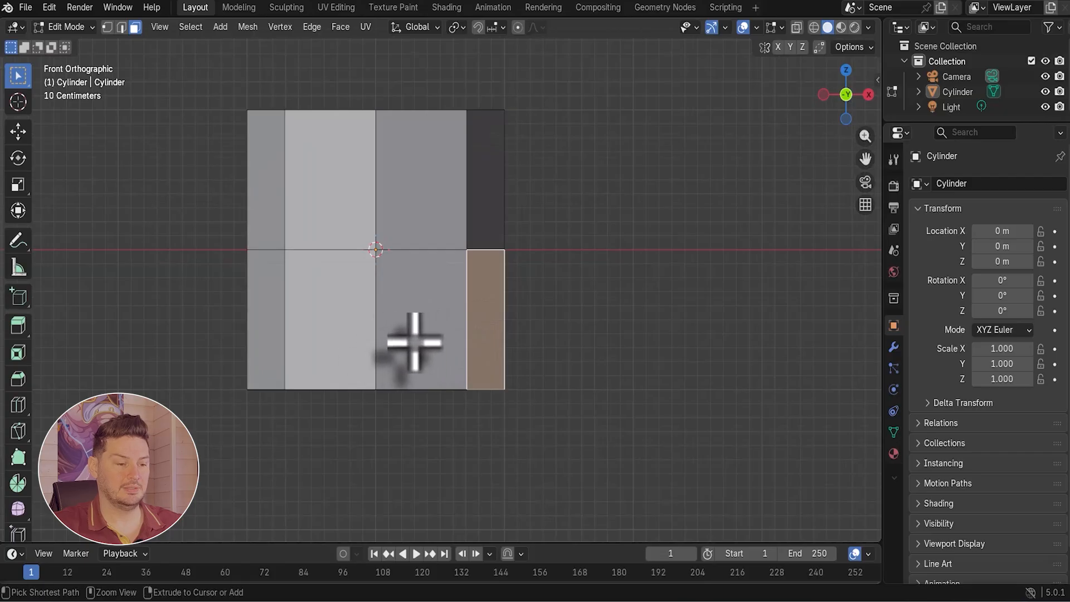
{"action": "left_click", "coordinate": [324, 308], "text": "ctrl"}
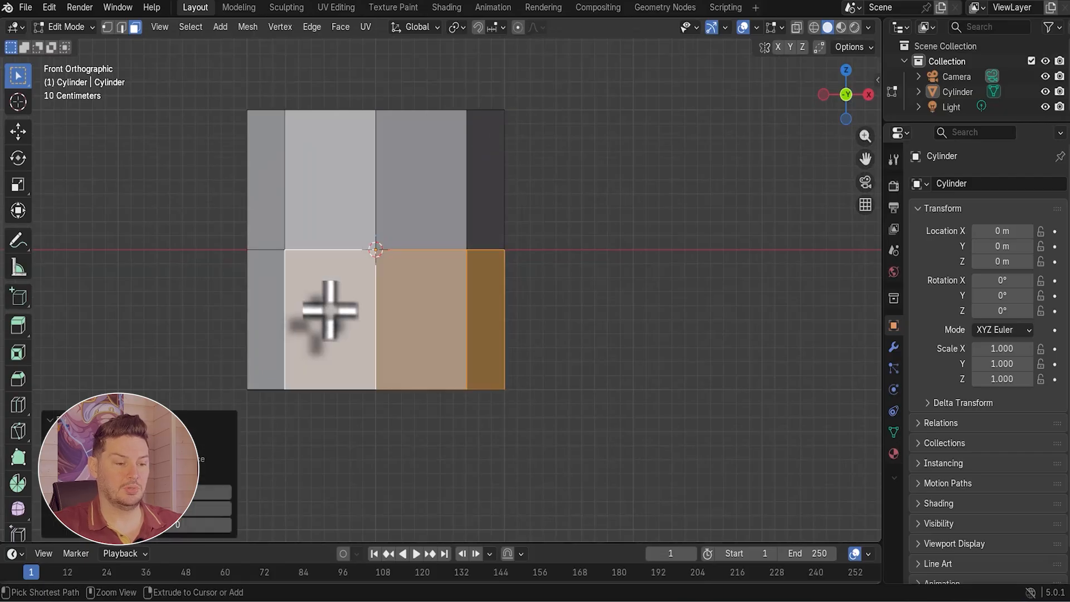
{"action": "scroll", "coordinate": [411, 310], "scroll_direction": "down", "scroll_amount": 1}
{"action": "scroll", "coordinate": [411, 309], "scroll_direction": "down", "scroll_amount": 1}
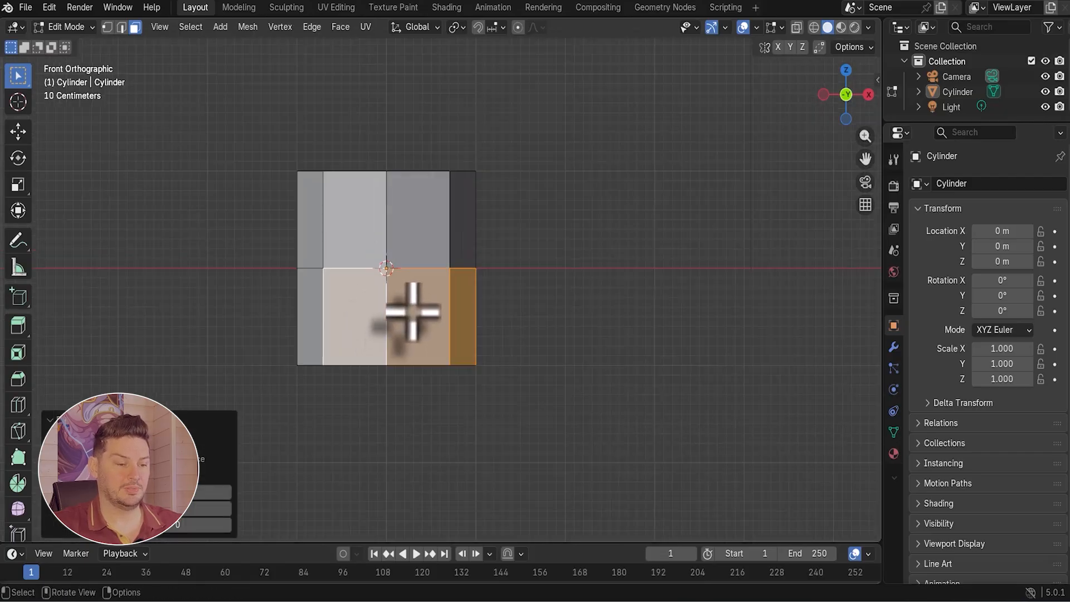
{"action": "key", "text": "KP_7"}
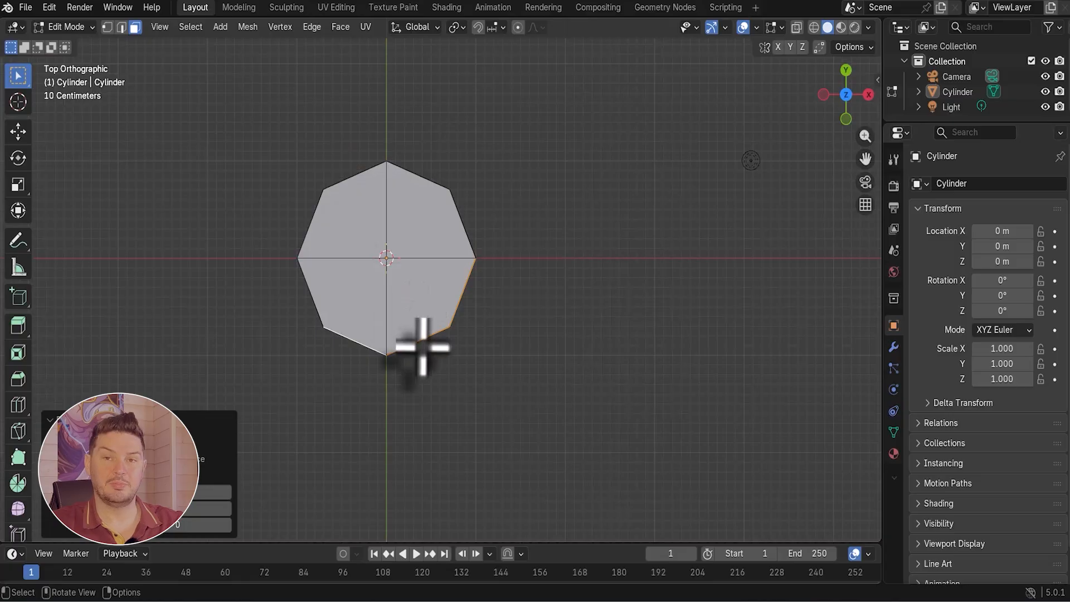
{"action": "middle_click_drag", "start_coordinate": [432, 347], "coordinate": [478, 267], "text": "shift"}
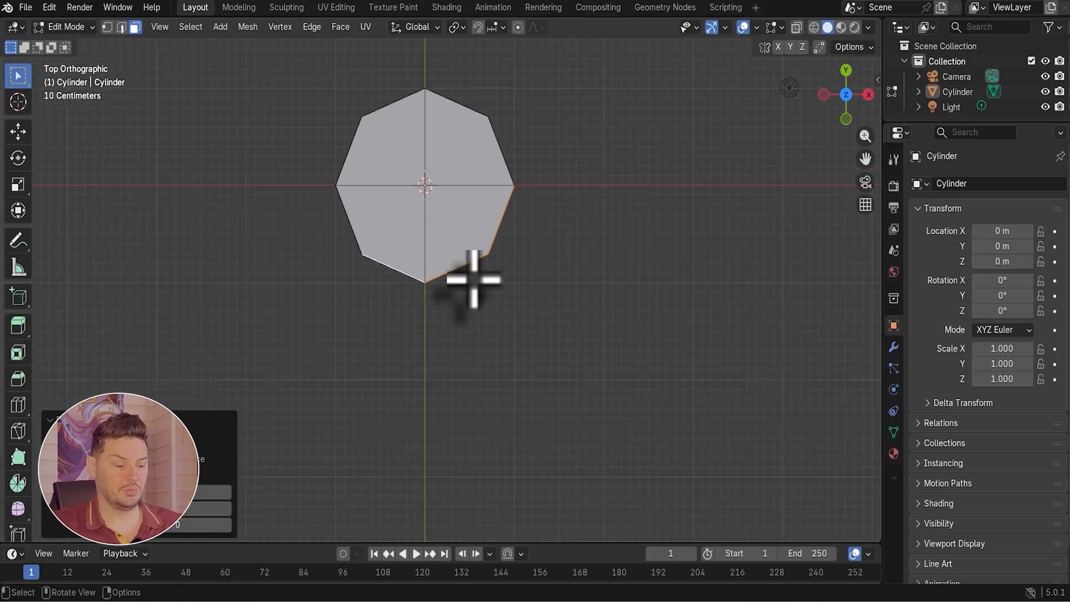
{"action": "key", "text": "e"}
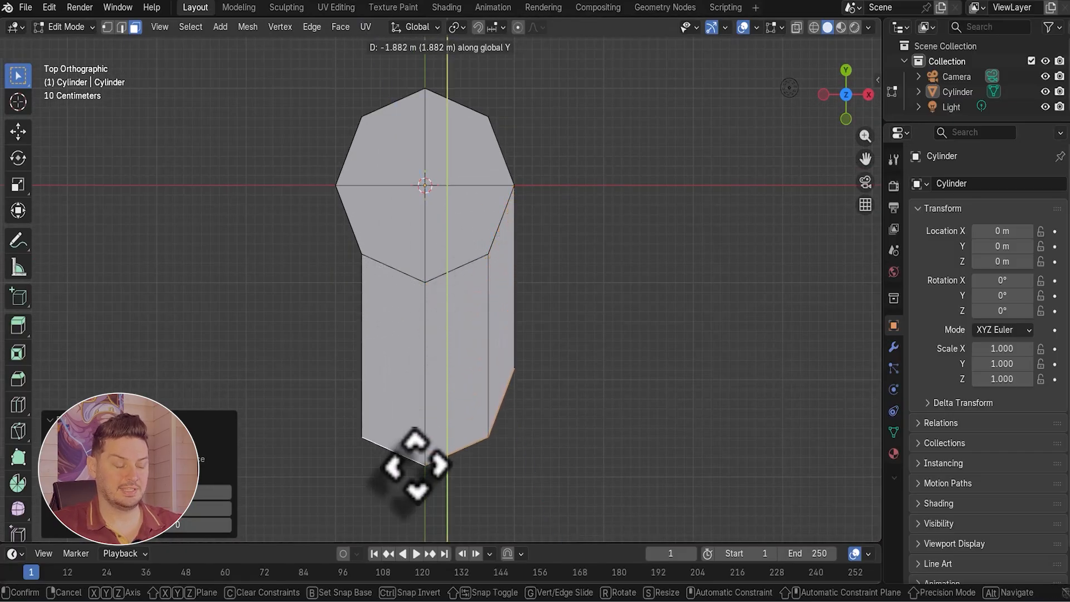
{"action": "left_click", "coordinate": [401, 500]}
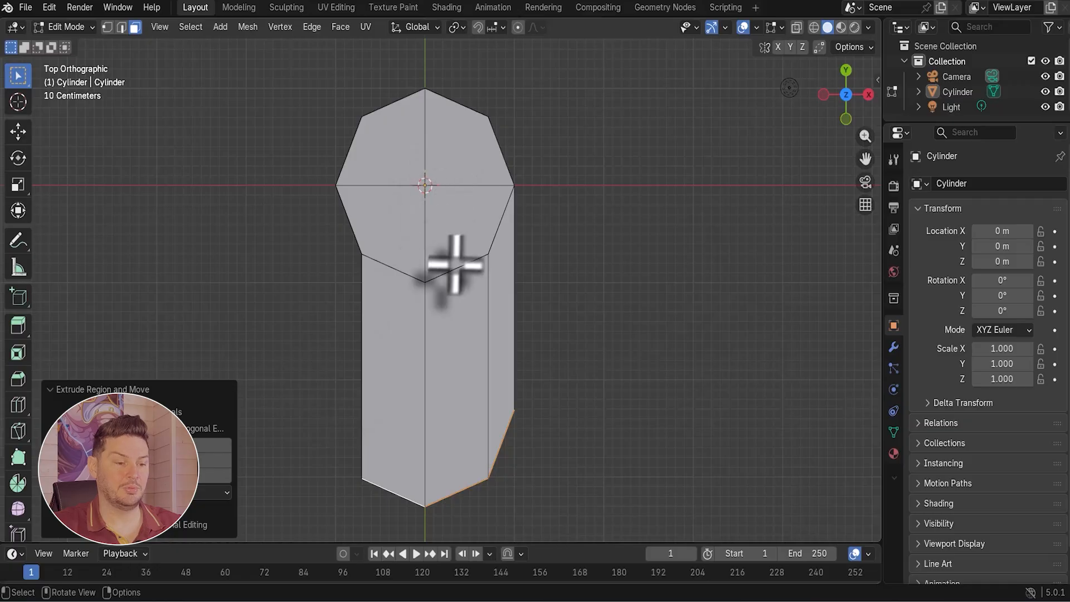
Flatten the extruded front faces by scaling them to 0 along Y, and extrude them a short segment further forward.
{"action": "scroll", "coordinate": [453, 253], "scroll_direction": "down", "scroll_amount": 1}
{"action": "middle_click_drag", "start_coordinate": [456, 341], "coordinate": [466, 293], "text": "shift"}
{"action": "scroll", "coordinate": [465, 297], "scroll_direction": "up", "scroll_amount": 1}
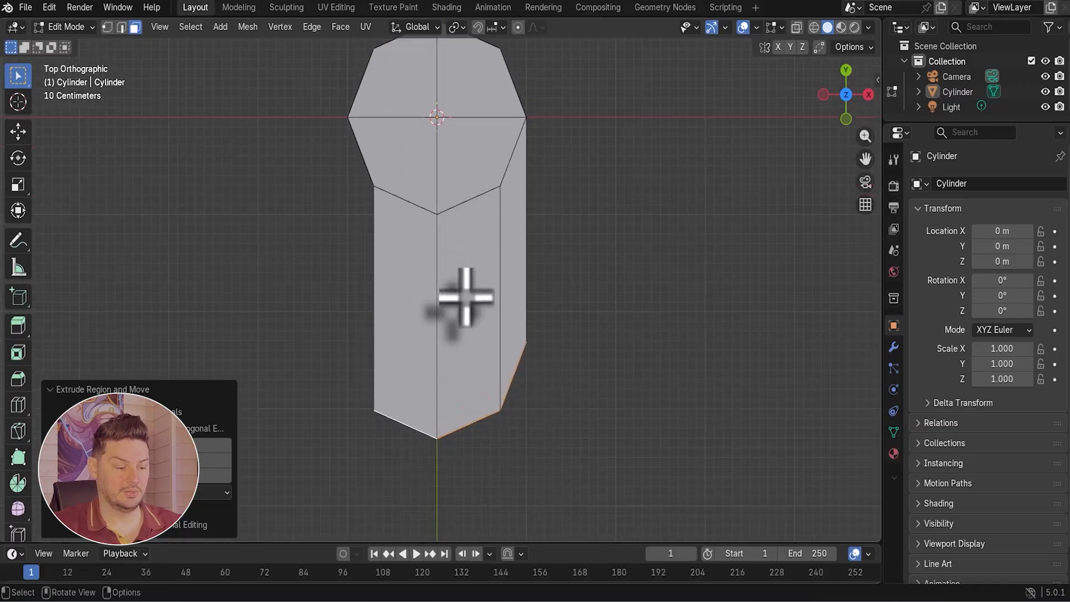
{"action": "key", "text": "s"}
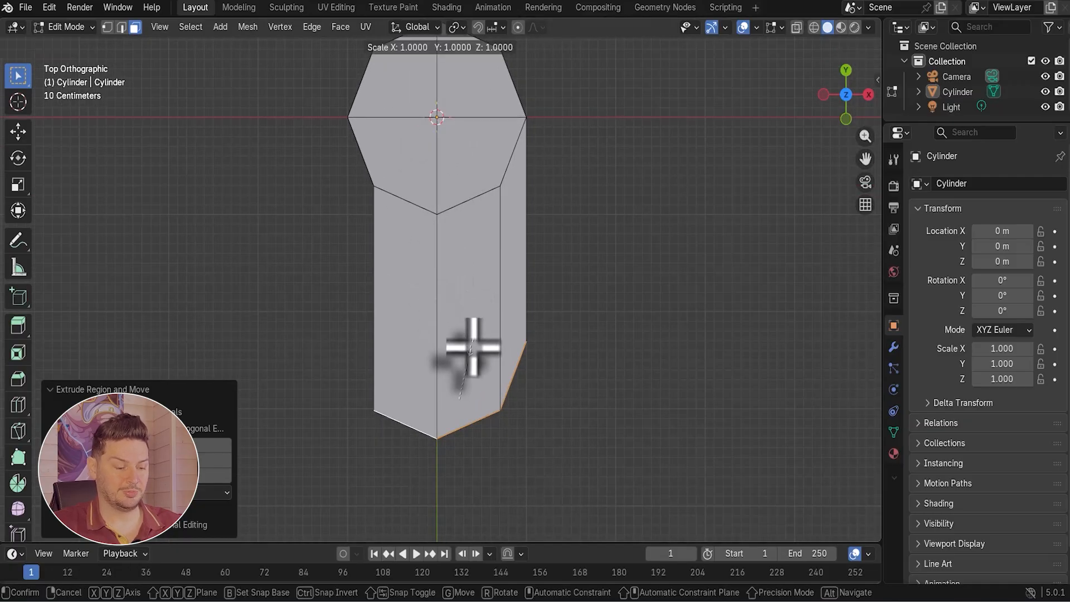
{"action": "key", "text": "y"}
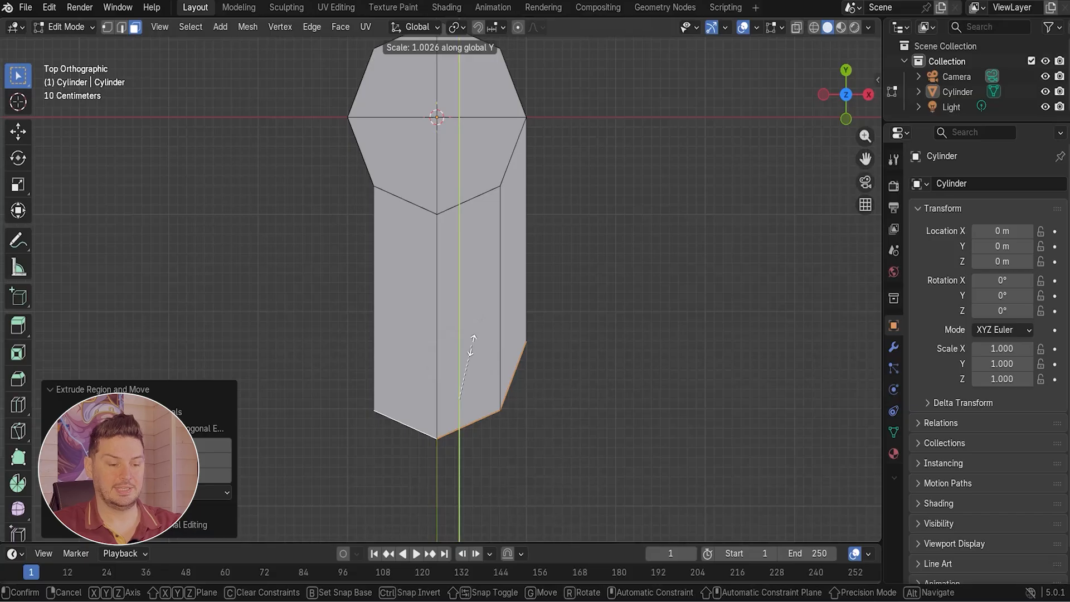
{"action": "type", "text": "0"}
{"action": "key", "text": "Return"}
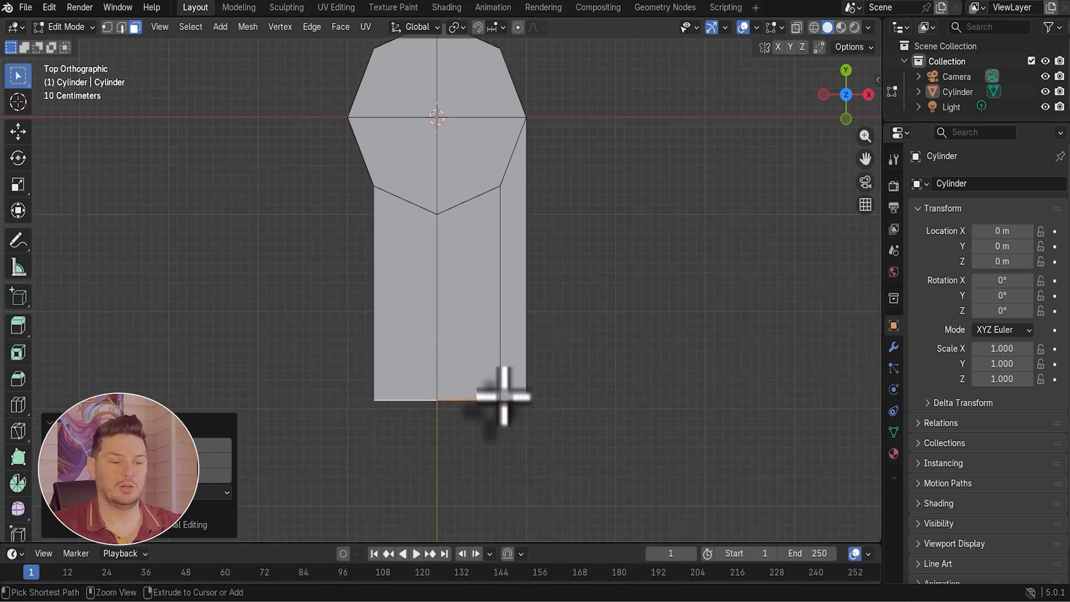
{"action": "key", "text": "e"}
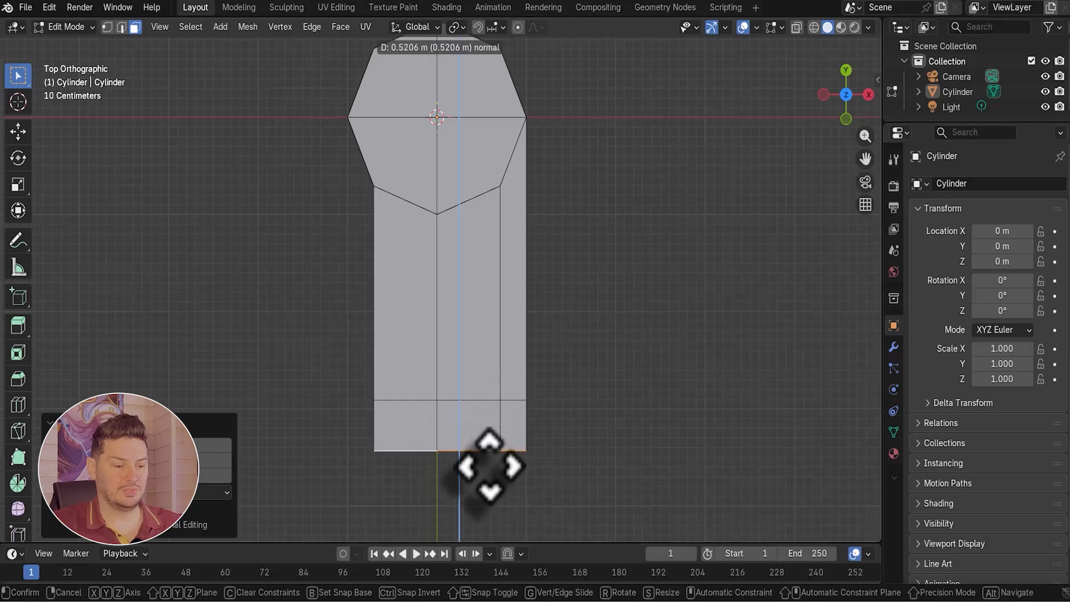
{"action": "left_click", "coordinate": [473, 513]}
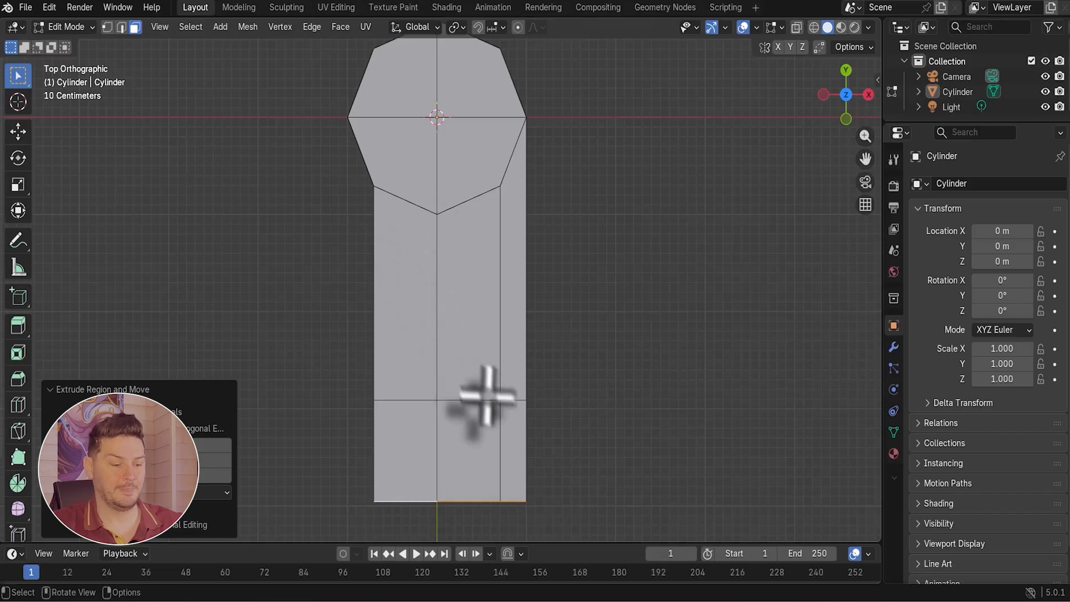
From the right side view, scale the front end faces along Z to about half their height.
{"action": "key", "text": "KP_3"}
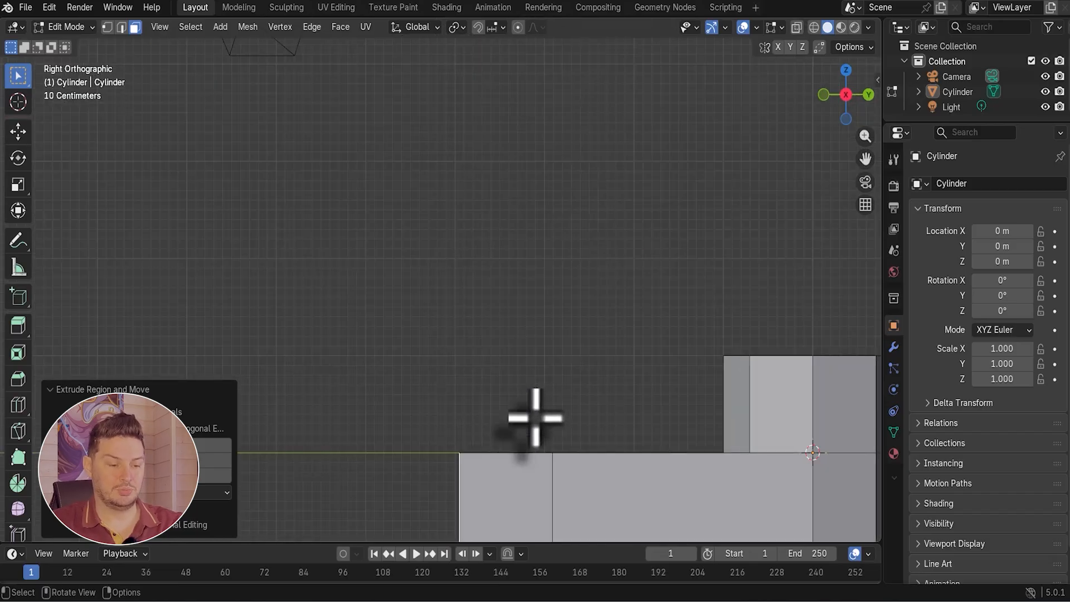
{"action": "middle_click_drag", "start_coordinate": [539, 408], "coordinate": [466, 262], "text": "shift"}
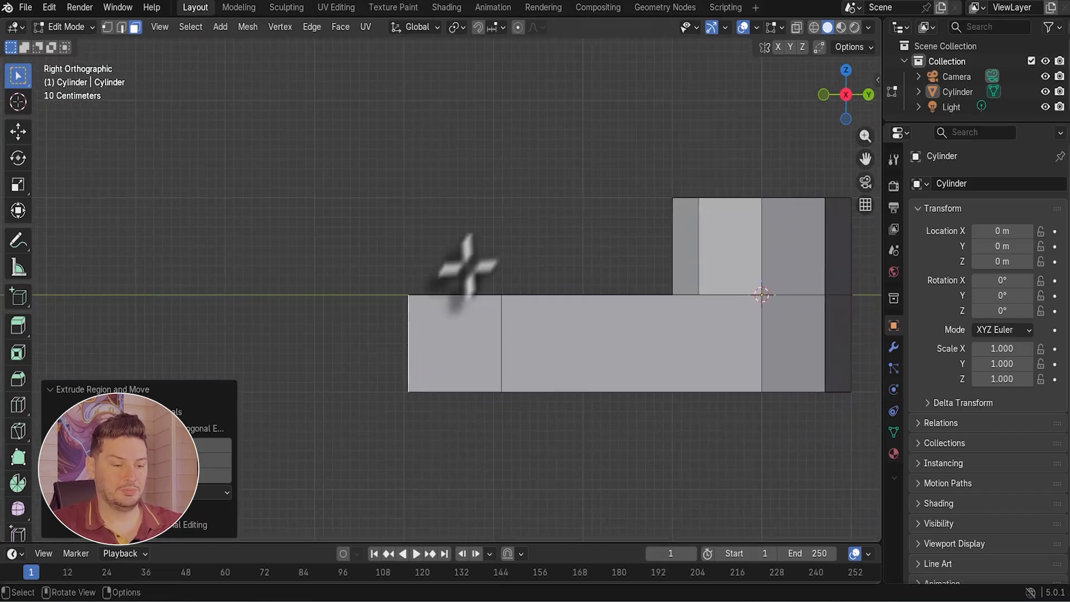
{"action": "scroll", "coordinate": [442, 339], "scroll_direction": "up", "scroll_amount": 1}
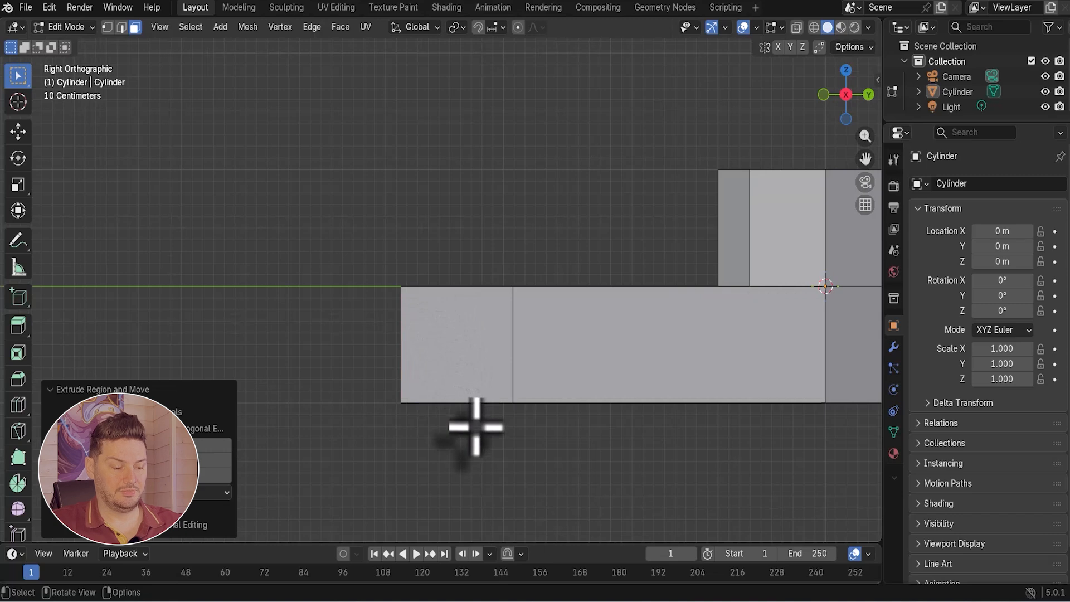
{"action": "key", "text": "s"}
{"action": "key", "text": "z"}
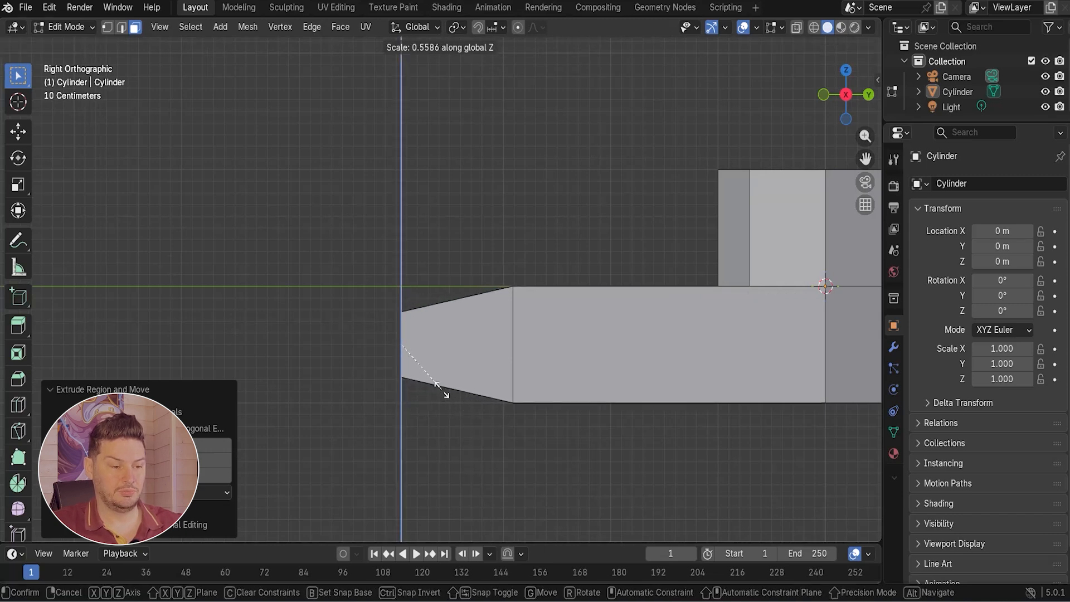
{"action": "left_click", "coordinate": [432, 381]}
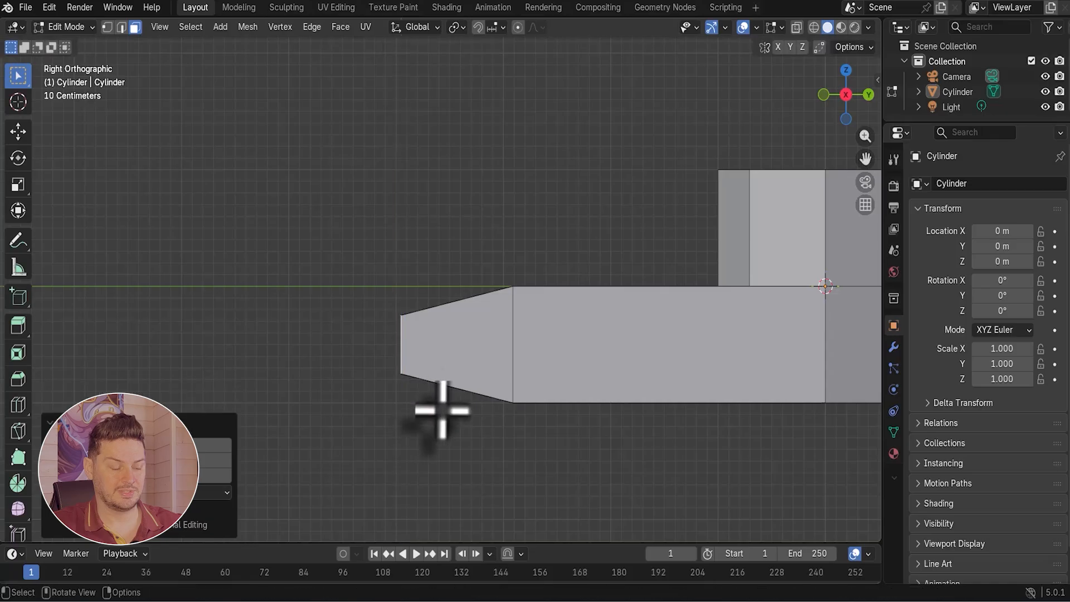
Move the shortened front end faces down until their lower edge is nearly level with the model's base.
{"action": "scroll", "coordinate": [441, 411], "scroll_direction": "down", "scroll_amount": 2}
{"action": "scroll", "coordinate": [454, 387], "scroll_direction": "up", "scroll_amount": 6}
{"action": "key", "text": "g"}
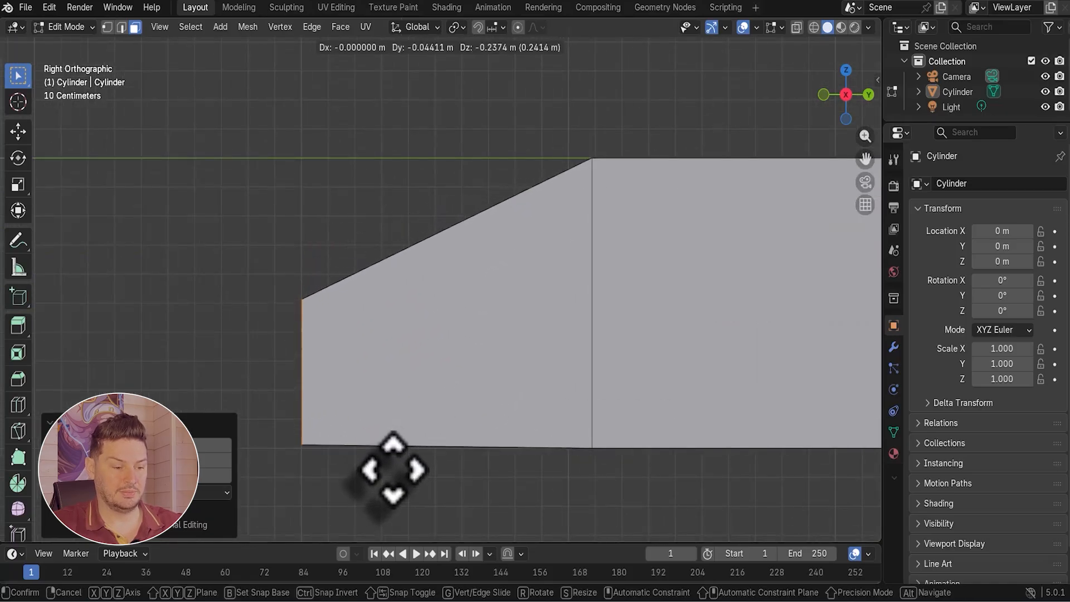
{"action": "left_click", "coordinate": [393, 451]}
{"action": "scroll", "coordinate": [406, 458], "scroll_direction": "down", "scroll_amount": 2}
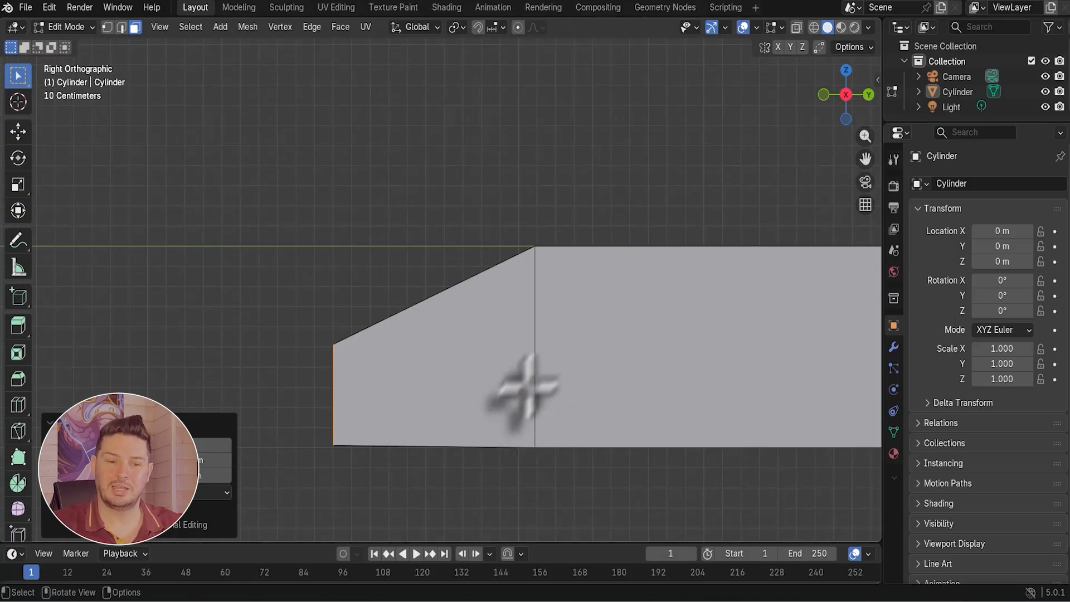
Extrude the sloped front segment's side face on the positive X side outward a short distance to widen it.
{"action": "scroll", "coordinate": [535, 375], "scroll_direction": "down", "scroll_amount": 5}
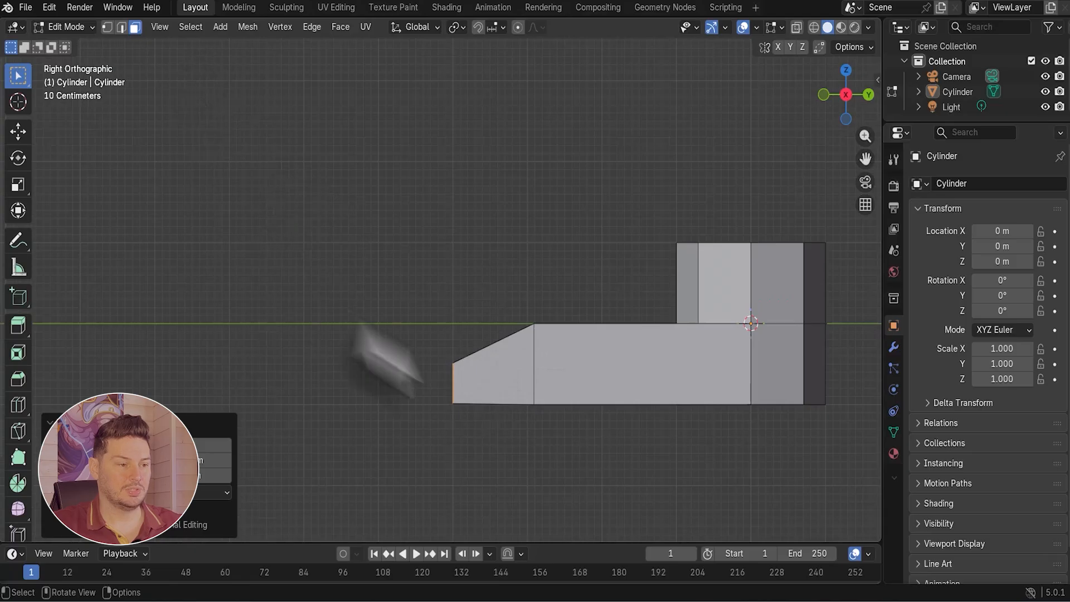
{"action": "middle_click_drag", "start_coordinate": [496, 374], "coordinate": [624, 425]}
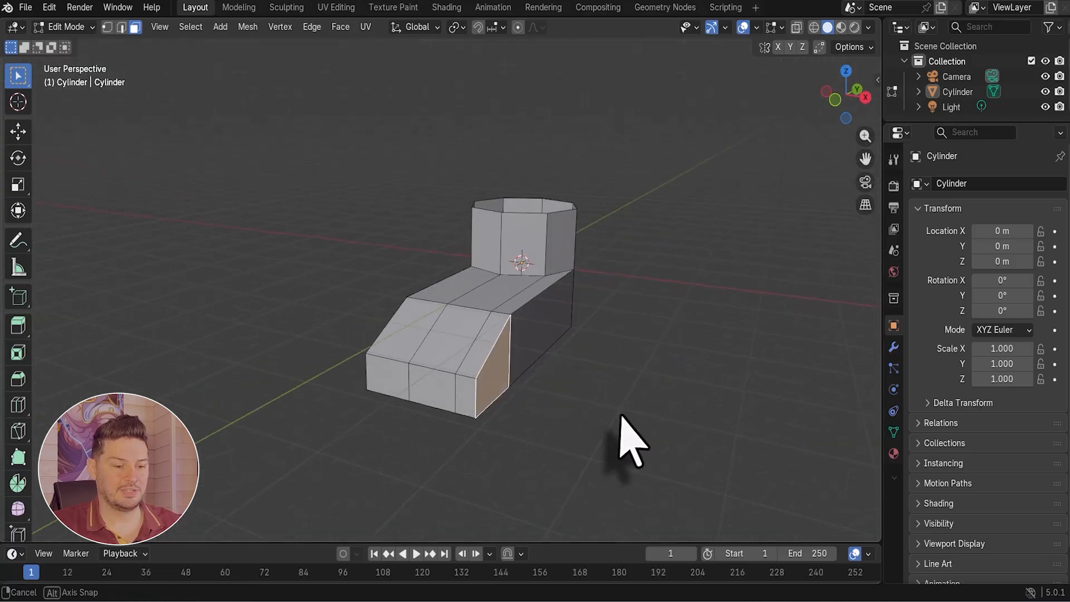
{"action": "middle_click_drag", "start_coordinate": [537, 411], "coordinate": [496, 394]}
{"action": "scroll", "coordinate": [496, 393], "scroll_direction": "up", "scroll_amount": 3}
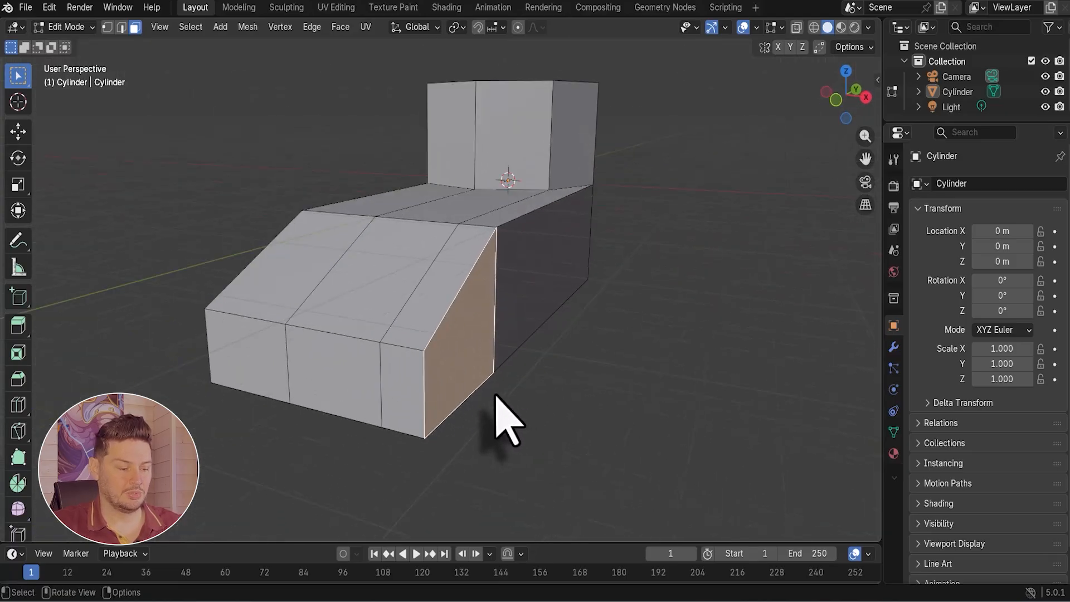
{"action": "key", "text": "e"}
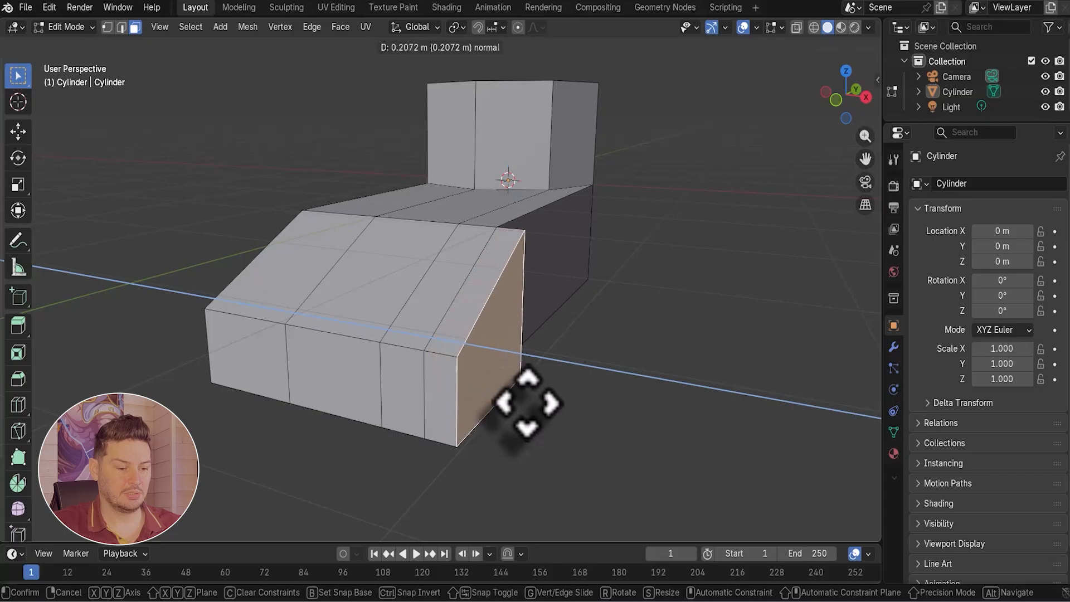
{"action": "left_click", "coordinate": [535, 405]}
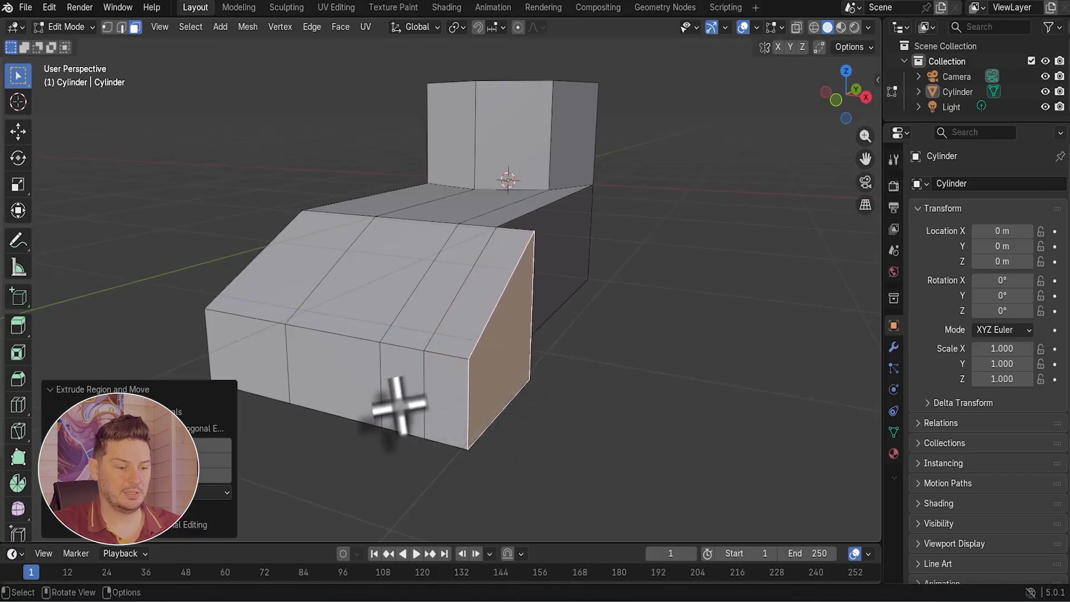
Extrude the sloped front segment's opposite side face, on the negative X side, outward by slightly more than 0.3 m.
{"action": "left_click", "coordinate": [394, 406]}
{"action": "middle_click_drag", "start_coordinate": [394, 408], "coordinate": [424, 394]}
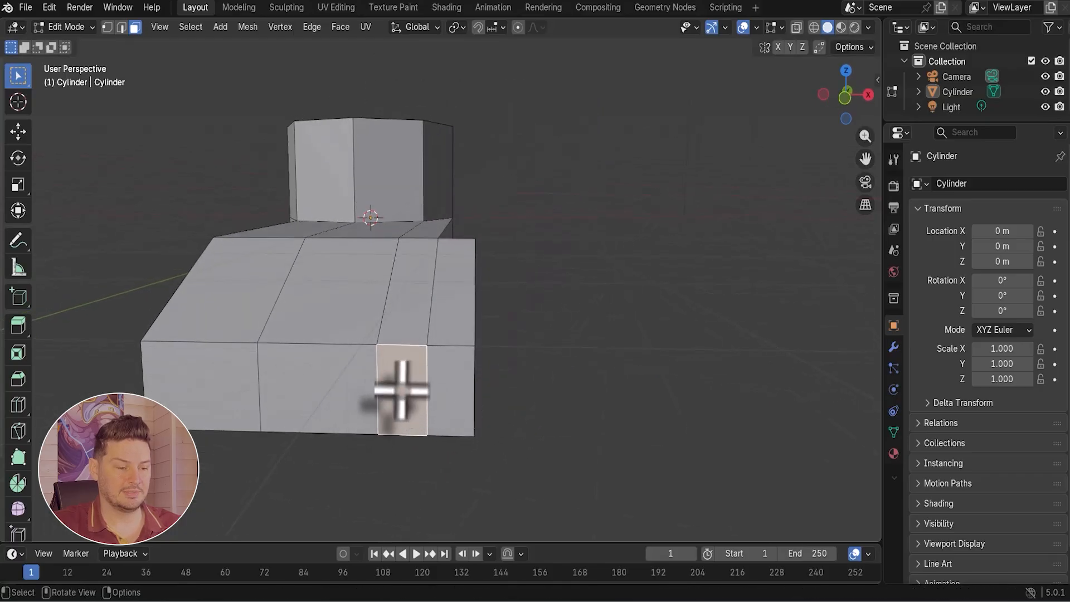
{"action": "middle_click_drag", "start_coordinate": [406, 399], "coordinate": [544, 353]}
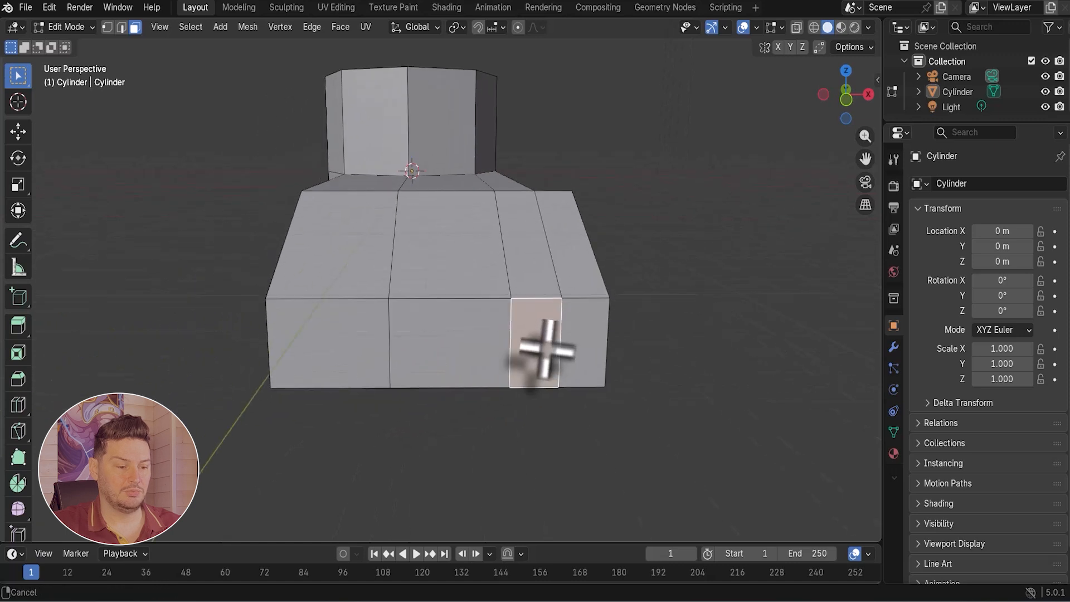
{"action": "middle_click_drag", "start_coordinate": [458, 378], "coordinate": [312, 451]}
{"action": "left_click", "coordinate": [254, 364]}
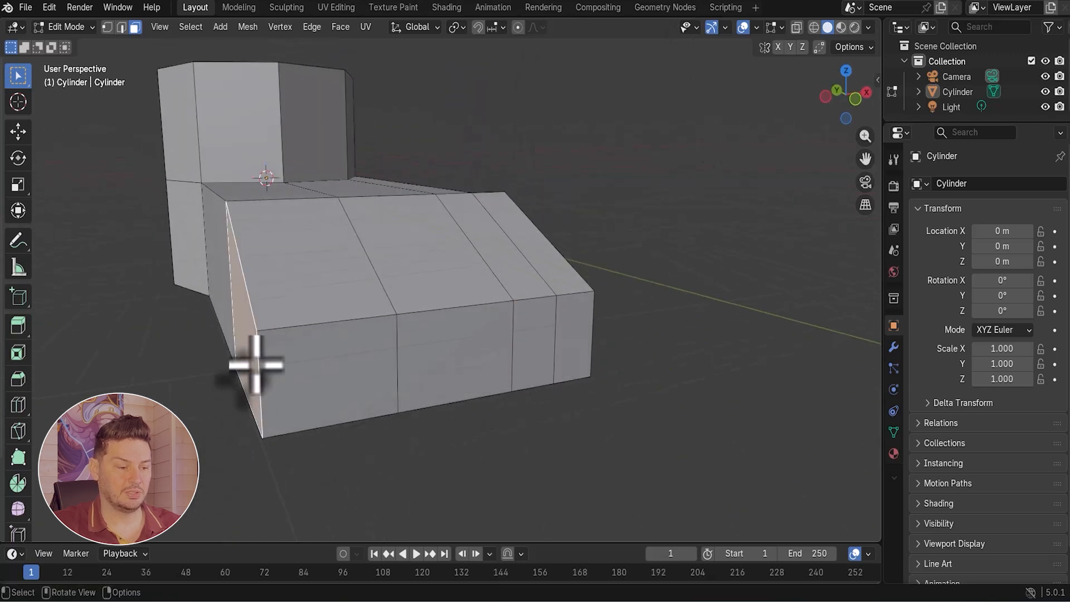
{"action": "key", "text": "e"}
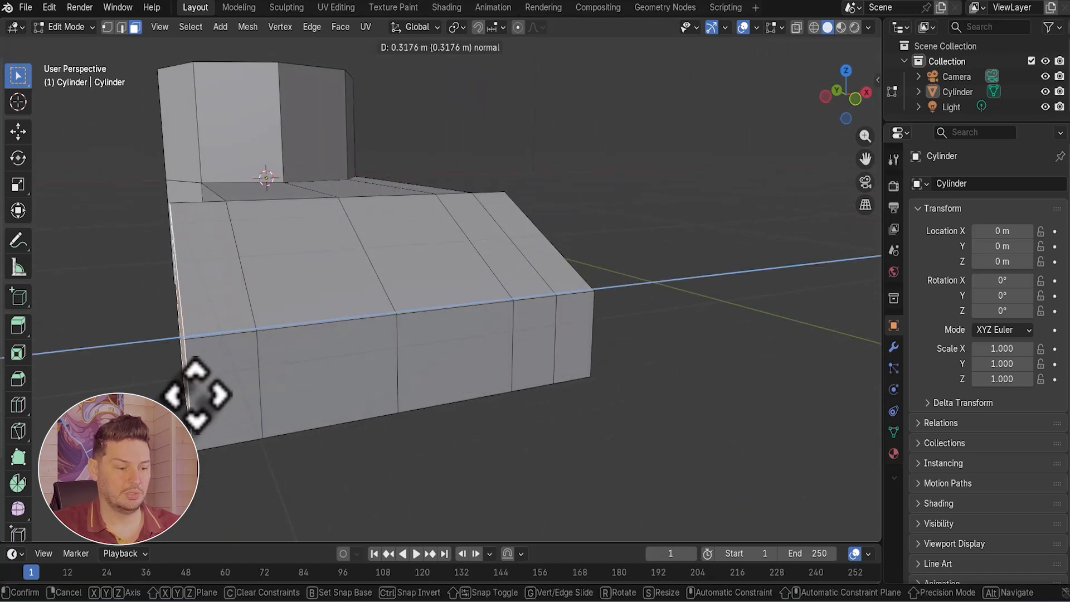
{"action": "left_click", "coordinate": [186, 396]}
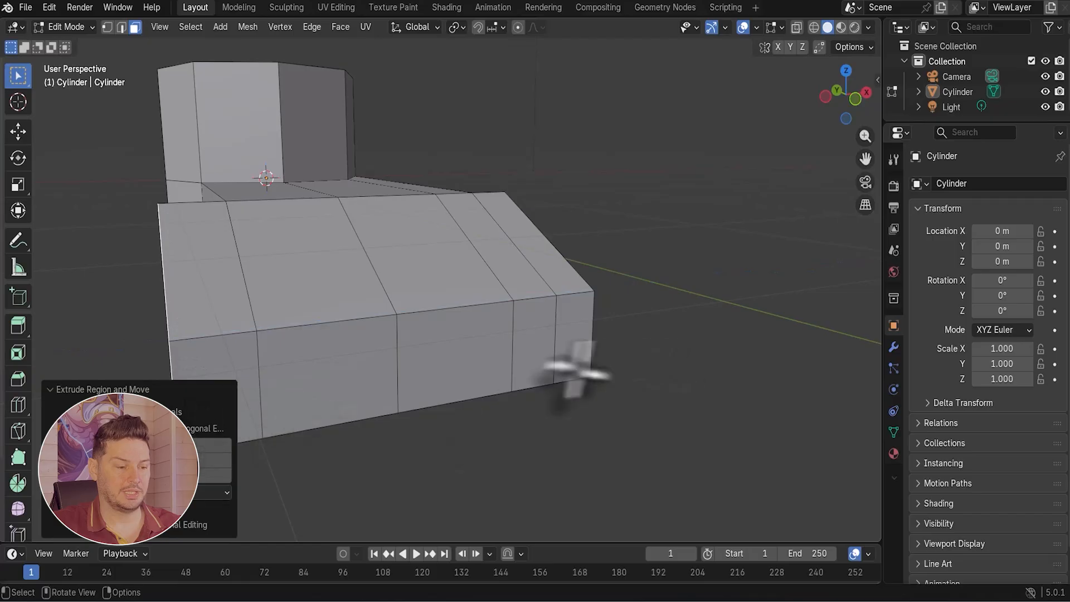
From the top view, move the rear vertical edge of the widened segment's positive X side inward and forward to taper that side.
{"action": "left_click", "coordinate": [552, 340]}
{"action": "scroll", "coordinate": [556, 339], "scroll_direction": "down", "scroll_amount": 3}
{"action": "middle_click_drag", "start_coordinate": [557, 370], "coordinate": [264, 143]}
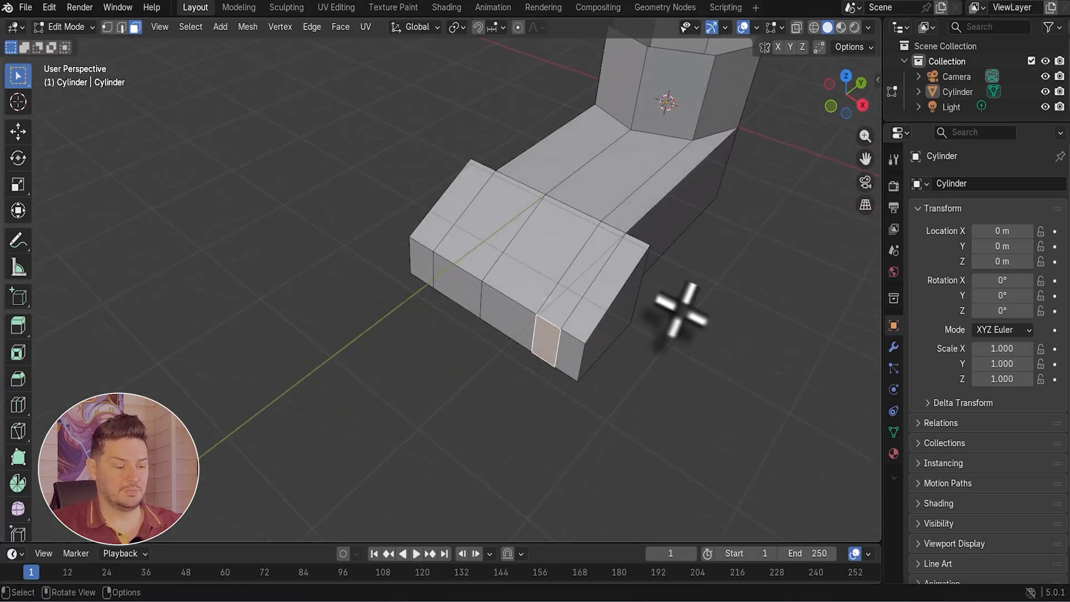
{"action": "key", "text": "2"}
{"action": "middle_click_drag", "start_coordinate": [689, 325], "coordinate": [519, 298]}
{"action": "left_click", "coordinate": [635, 362]}
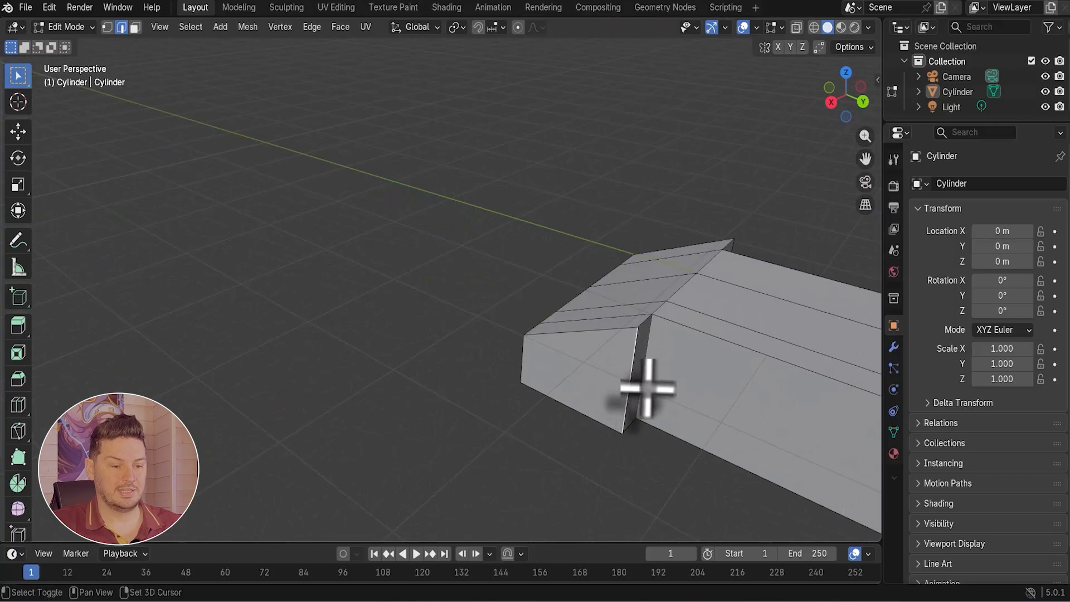
{"action": "middle_click_drag", "start_coordinate": [646, 385], "coordinate": [544, 335], "text": "shift"}
{"action": "scroll", "coordinate": [553, 334], "scroll_direction": "up", "scroll_amount": 2}
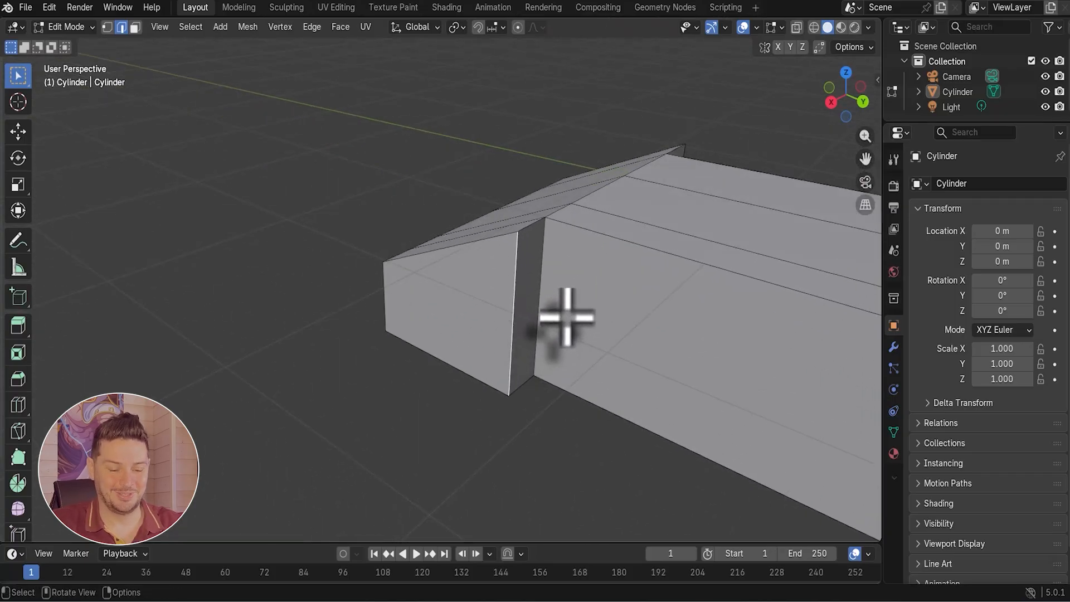
{"action": "key", "text": "KP_7"}
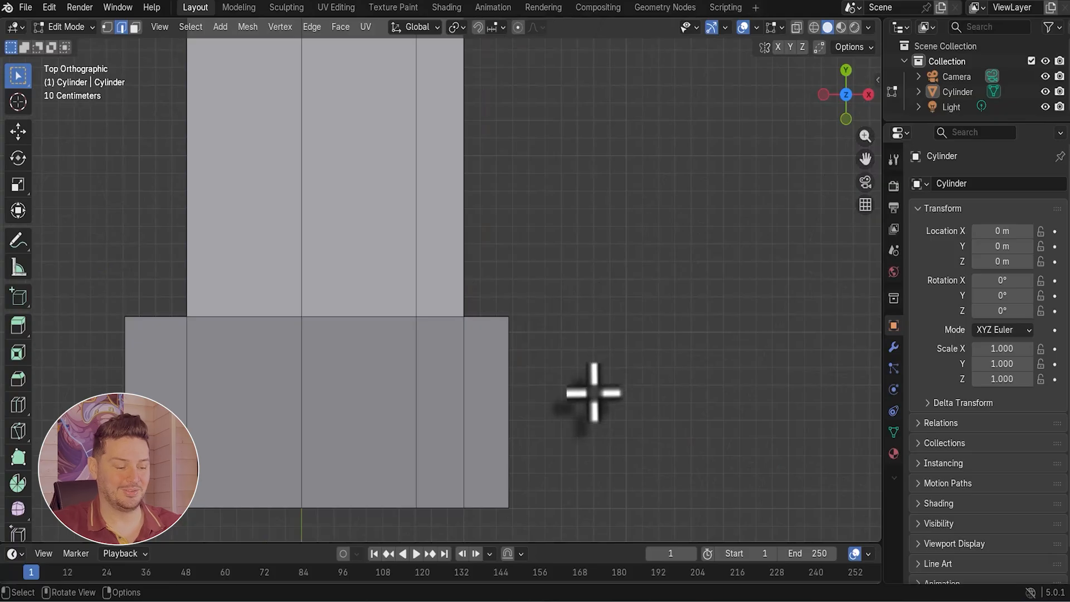
{"action": "scroll", "coordinate": [546, 401], "scroll_direction": "up", "scroll_amount": 1}
{"action": "key", "text": "g"}
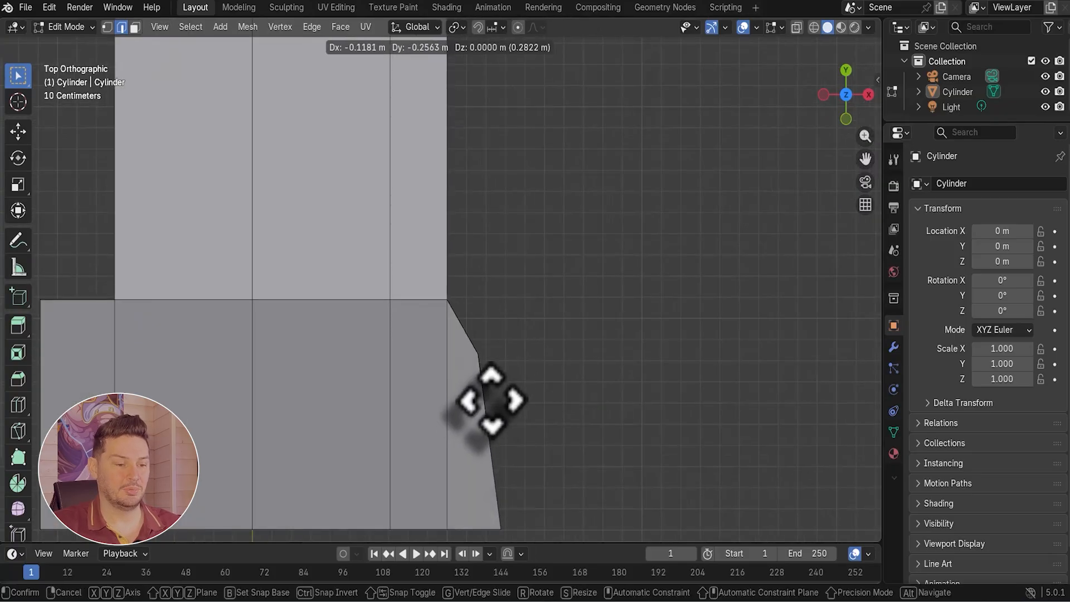
{"action": "left_click", "coordinate": [482, 427]}
Lower the top vertex of that positive X side edge along Z until it lies on the front segment's slope.
{"action": "key", "text": "KP_3"}
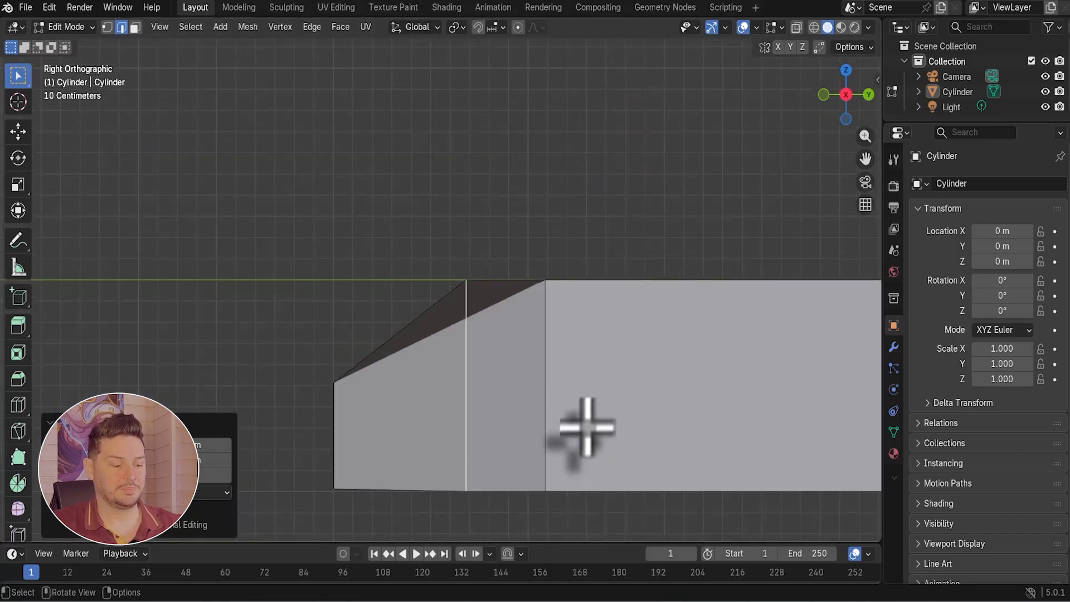
{"action": "key", "text": "1"}
{"action": "scroll", "coordinate": [584, 401], "scroll_direction": "up", "scroll_amount": 3}
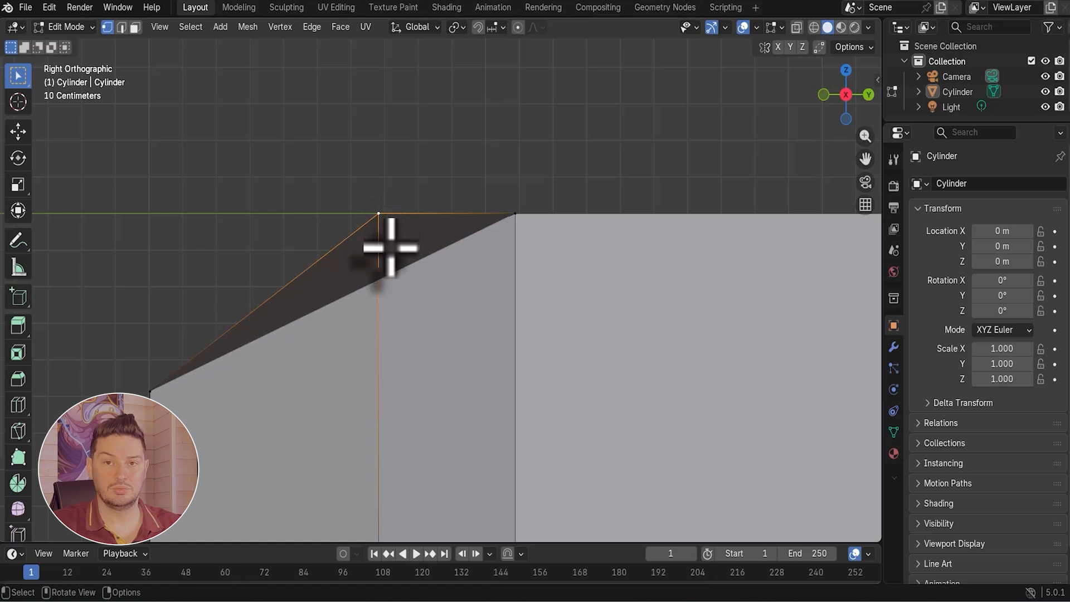
{"action": "key", "text": "g"}
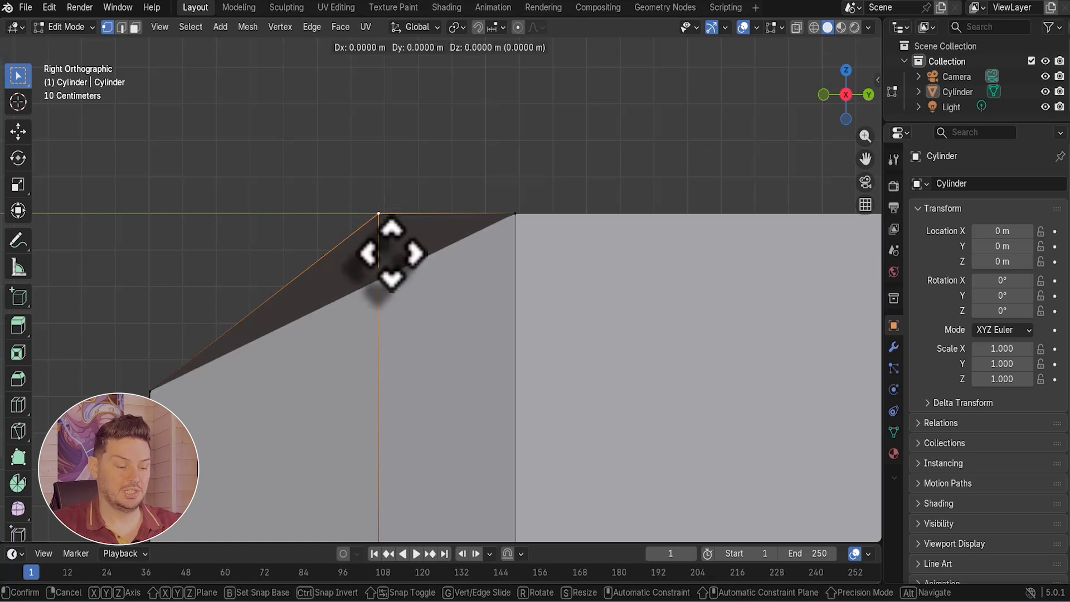
{"action": "key", "text": "z"}
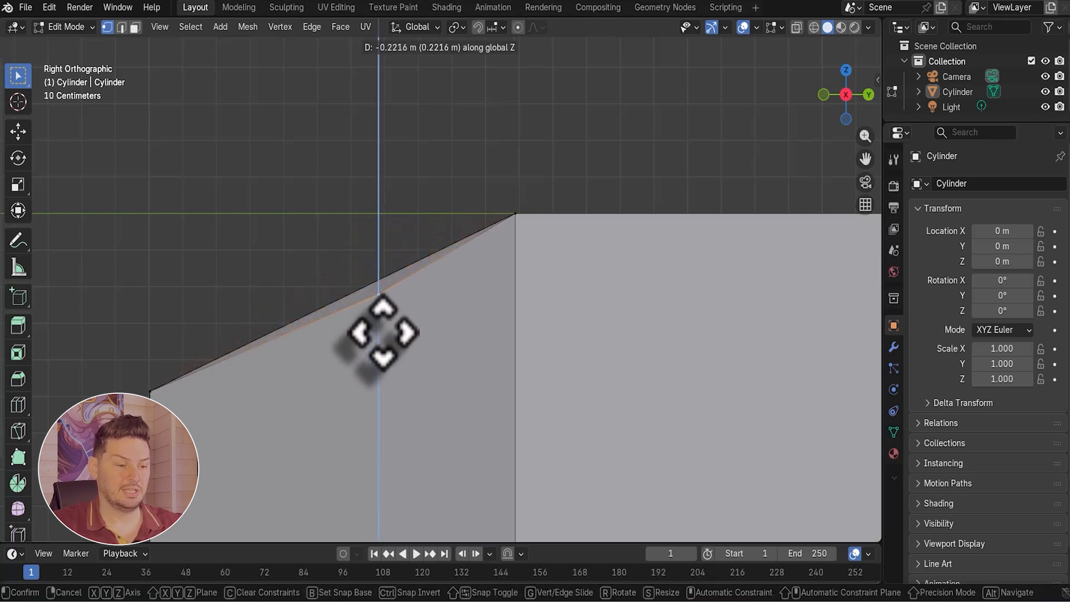
{"action": "left_click", "coordinate": [392, 312]}
{"action": "scroll", "coordinate": [392, 311], "scroll_direction": "down", "scroll_amount": 3}
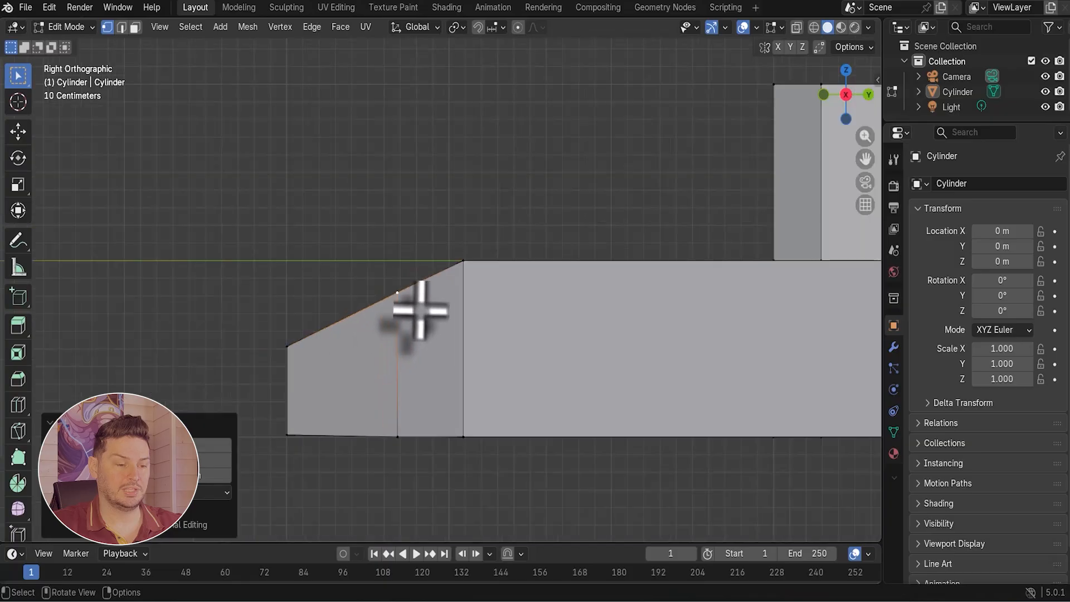
From the top view, move the rear vertical edge of the segment's negative X side inward and forward to taper it.
{"action": "middle_click_drag", "start_coordinate": [418, 305], "coordinate": [219, 96]}
{"action": "left_click", "coordinate": [121, 27]}
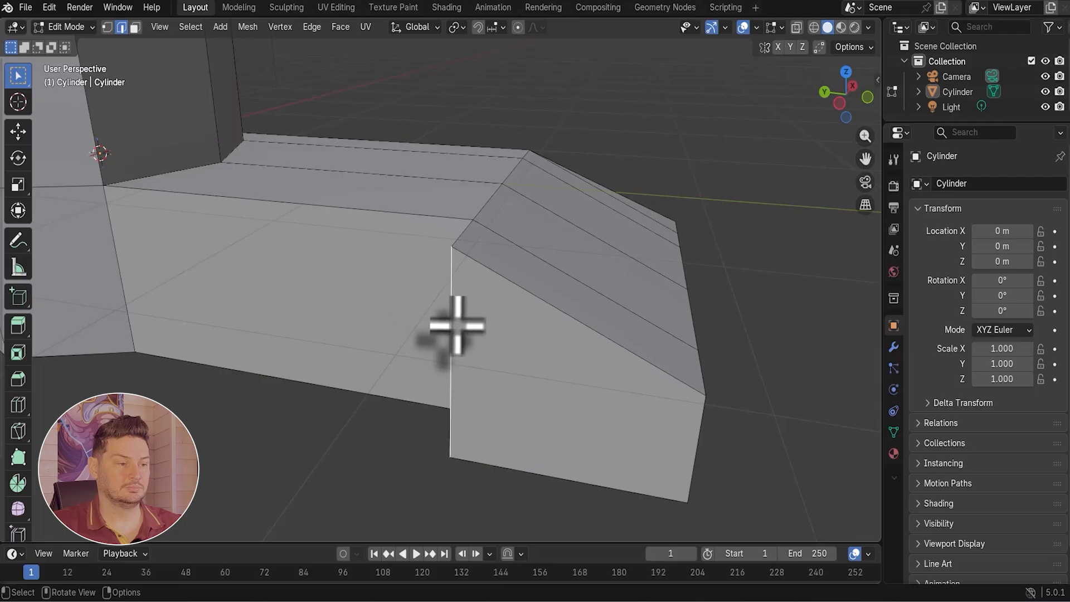
{"action": "key", "text": "KP_7"}
{"action": "key", "text": "g"}
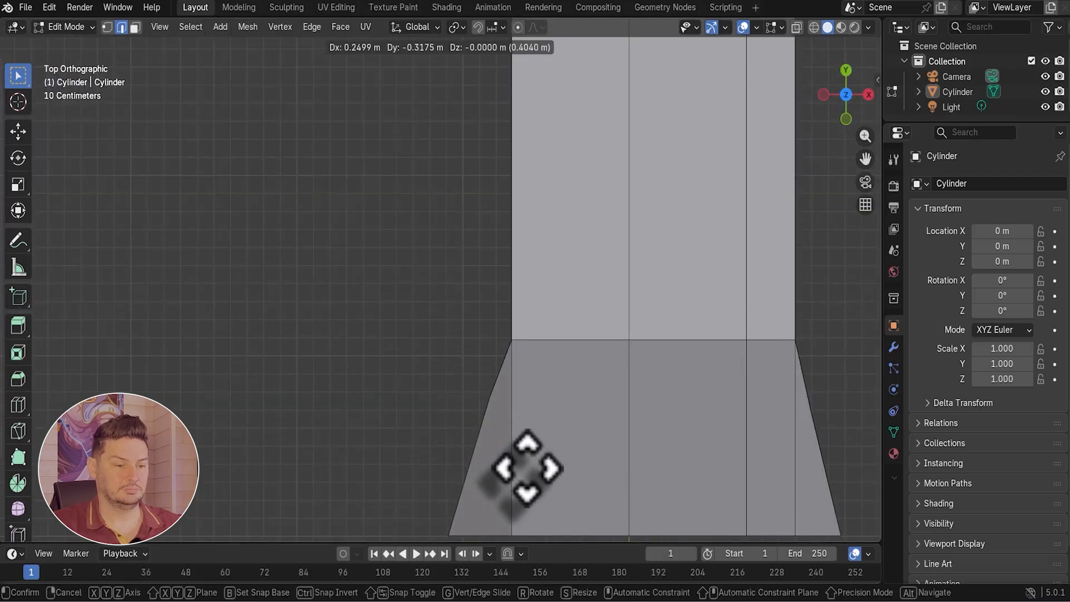
{"action": "left_click", "coordinate": [527, 467]}
From the left side view, lower the top vertex of the negative X side edge along Z onto the front slope.
{"action": "key", "text": "ctrl+KP_3"}
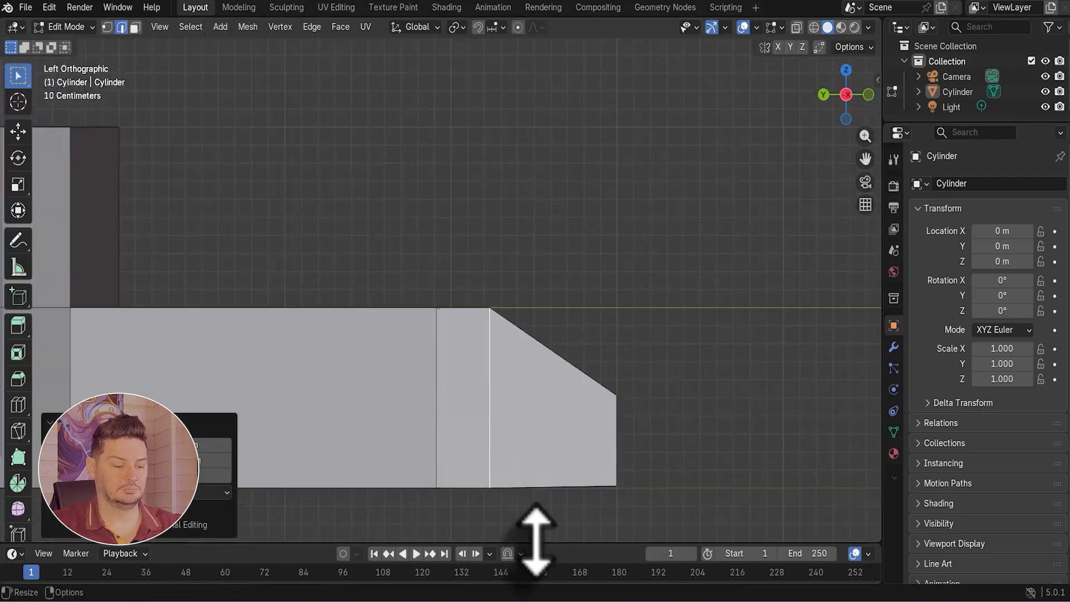
{"action": "key", "text": "1"}
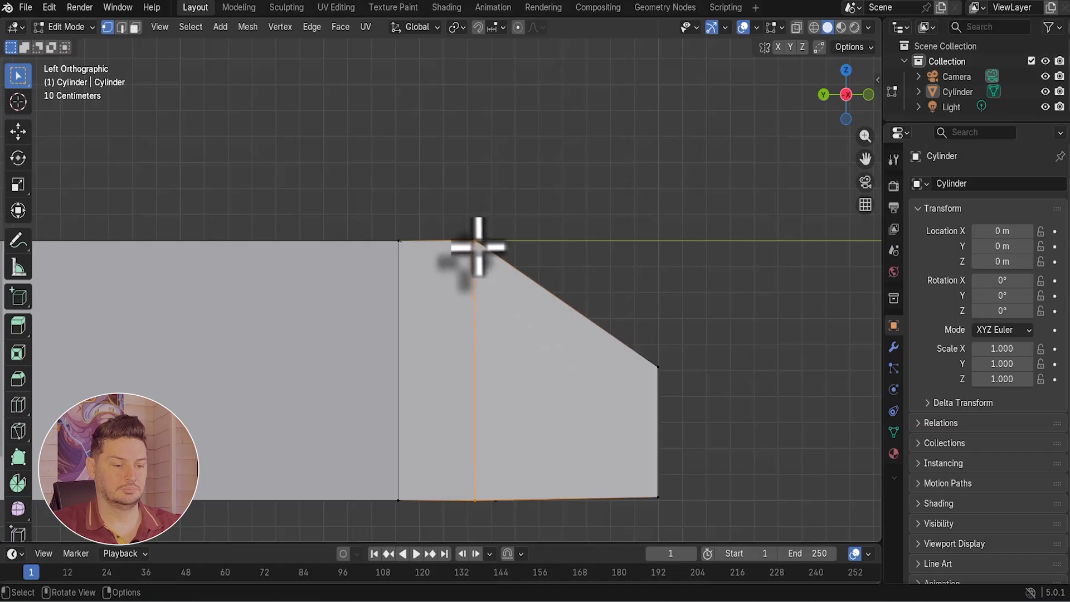
{"action": "scroll", "coordinate": [472, 249], "scroll_direction": "up", "scroll_amount": 2}
{"action": "key", "text": "g"}
{"action": "key", "text": "z"}
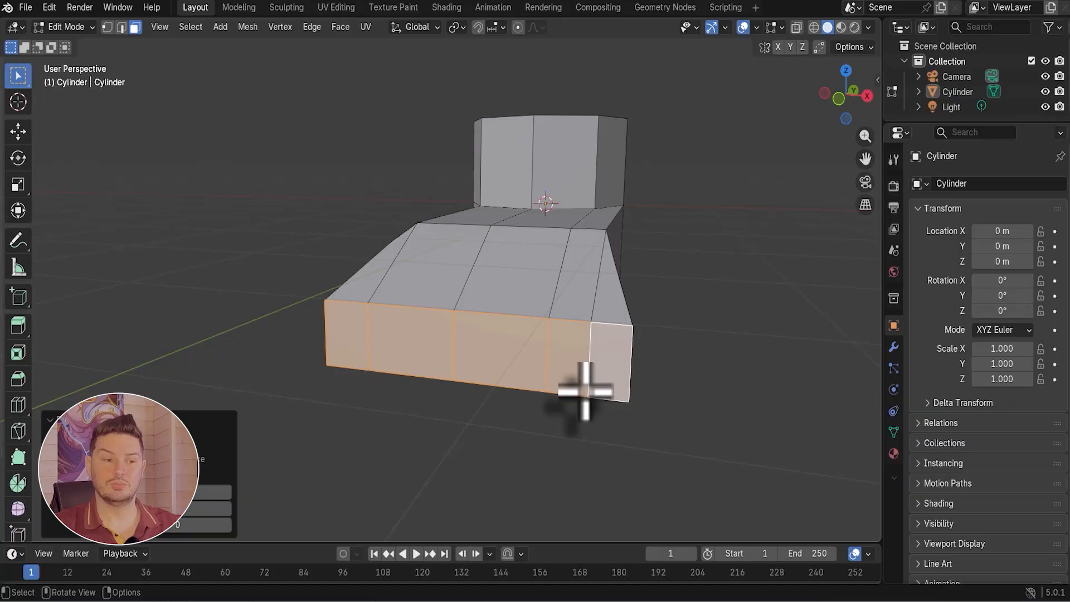
Slide the front end's vertical edge nearest the negative X side toward the middle to leave a wide outer face for the big toe.
{"action": "middle_click_drag", "start_coordinate": [585, 390], "coordinate": [310, 275]}
{"action": "left_click", "coordinate": [405, 344]}
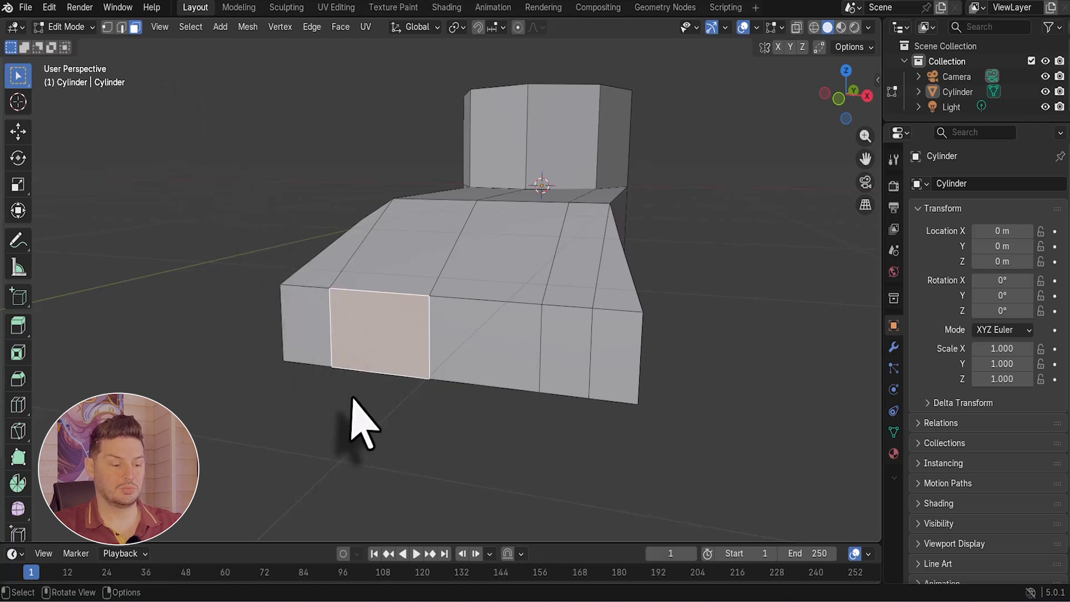
{"action": "key", "text": "2"}
{"action": "middle_click_drag", "start_coordinate": [340, 314], "coordinate": [364, 324]}
{"action": "key", "text": "g"}
{"action": "key", "text": "g"}
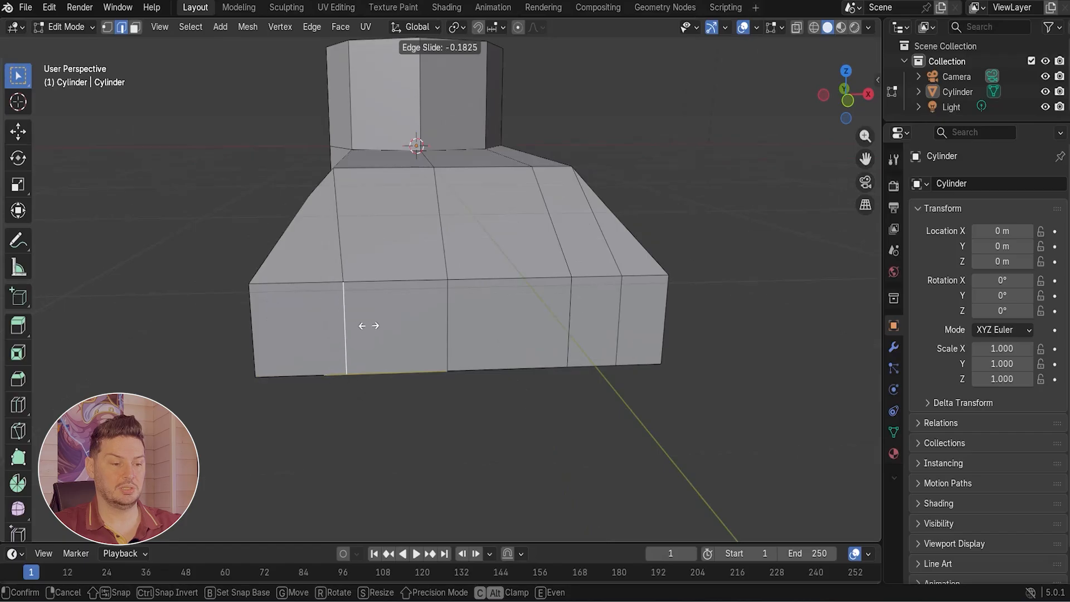
{"action": "left_click", "coordinate": [394, 326]}
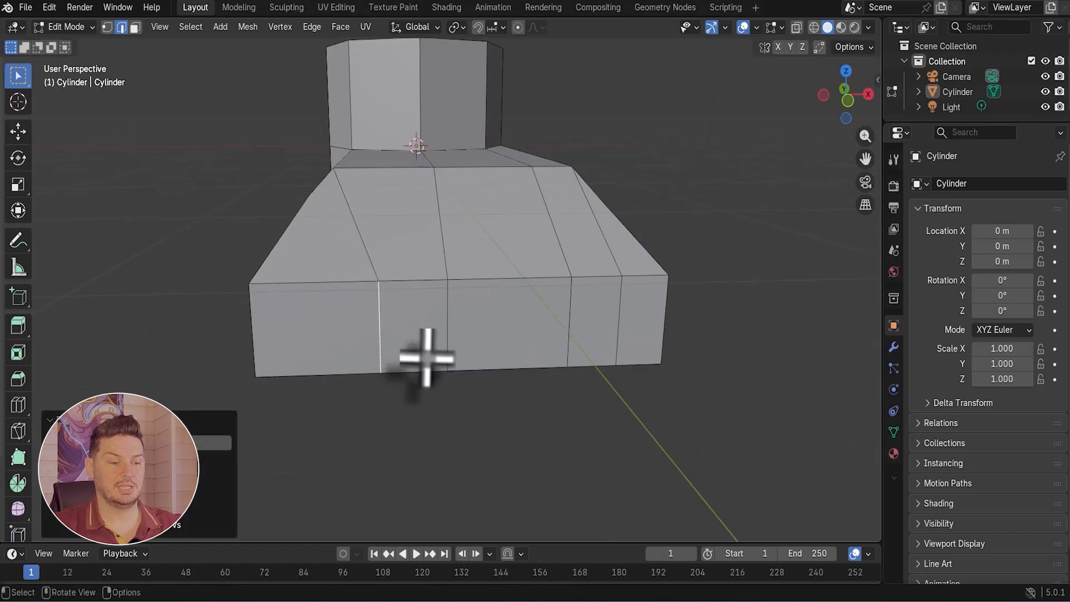
Slide the other three vertical edges across the front end to give the four smaller toe faces similar widths.
{"action": "left_click", "coordinate": [450, 333]}
{"action": "key", "text": "g"}
{"action": "key", "text": "g"}
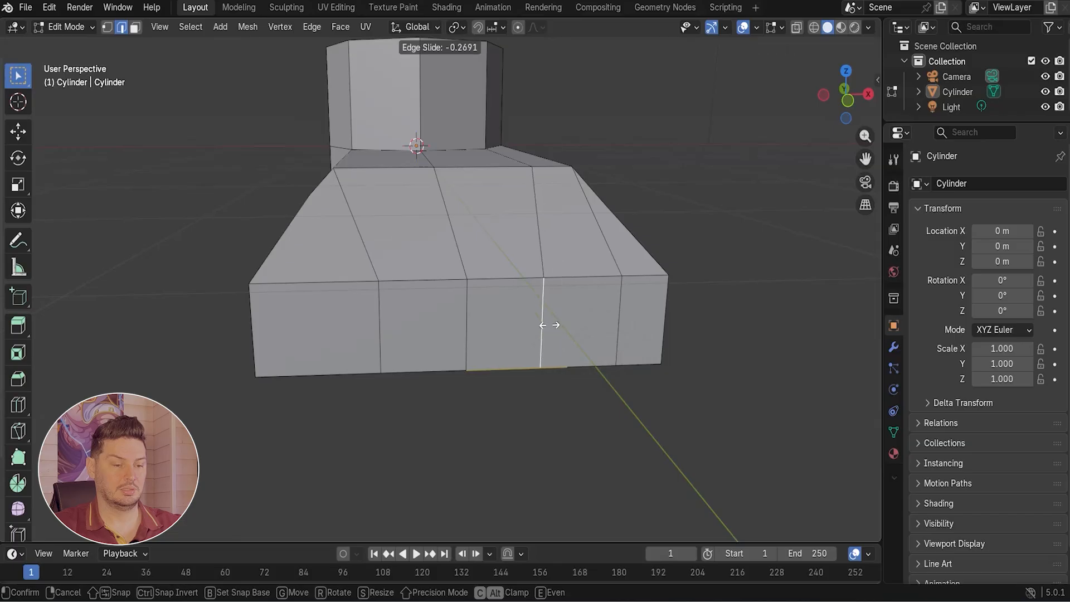
{"action": "left_click", "coordinate": [550, 325]}
{"action": "left_click", "coordinate": [618, 319]}
{"action": "key", "text": "g"}
{"action": "key", "text": "g"}
{"action": "left_click", "coordinate": [611, 318]}
{"action": "middle_click_drag", "start_coordinate": [608, 428], "coordinate": [413, 374]}
Select all five front end faces and inset them individually by about 0.05 m.
{"action": "key", "text": "3"}
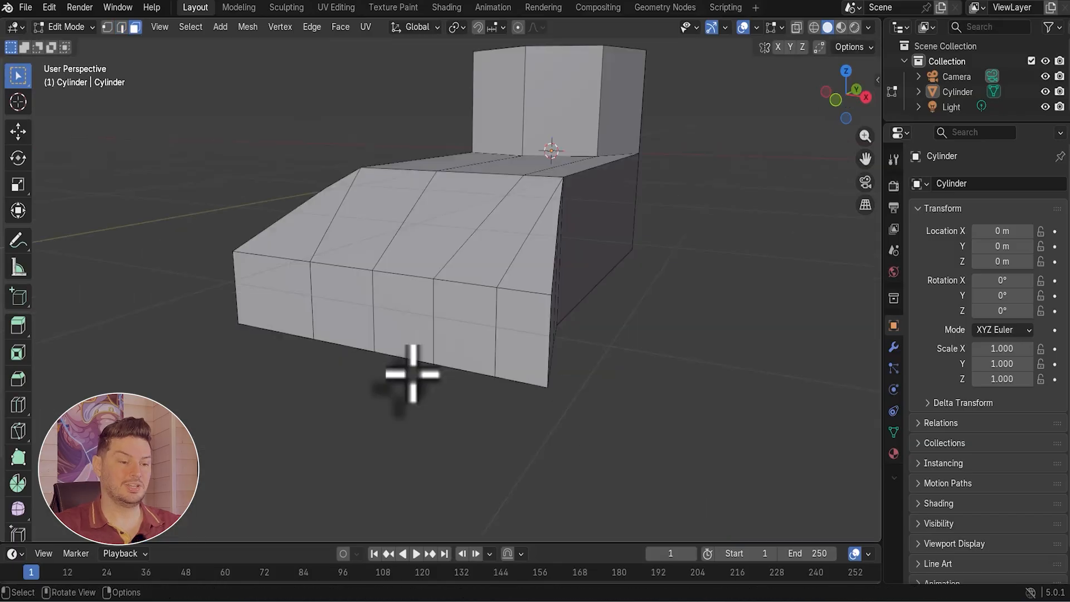
{"action": "left_click", "coordinate": [267, 292]}
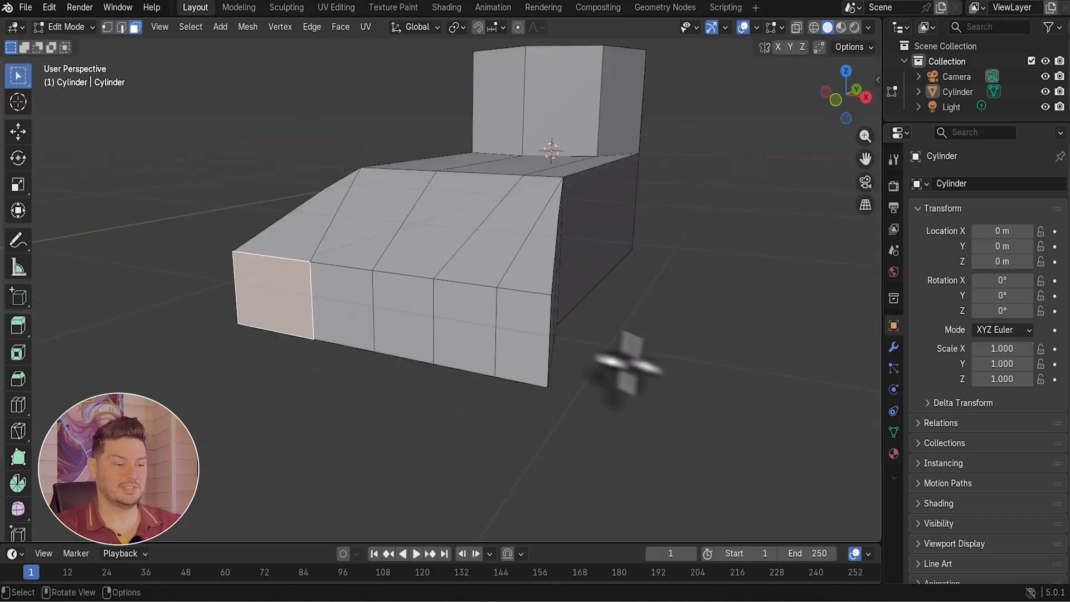
{"action": "left_click", "coordinate": [535, 356], "text": "ctrl"}
{"action": "scroll", "coordinate": [546, 359], "scroll_direction": "up", "scroll_amount": 2}
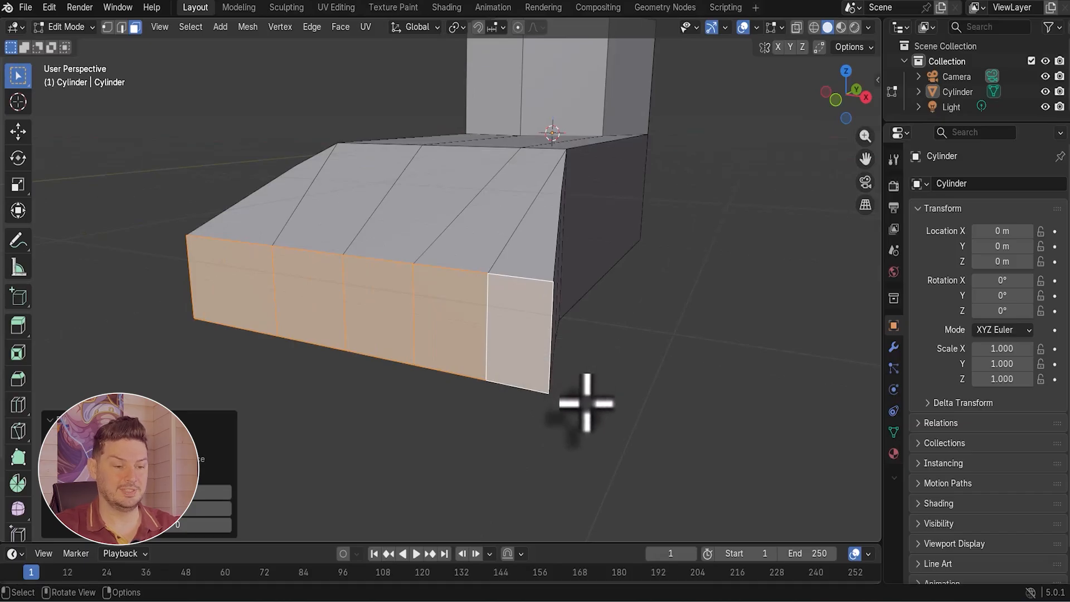
{"action": "key", "text": "i"}
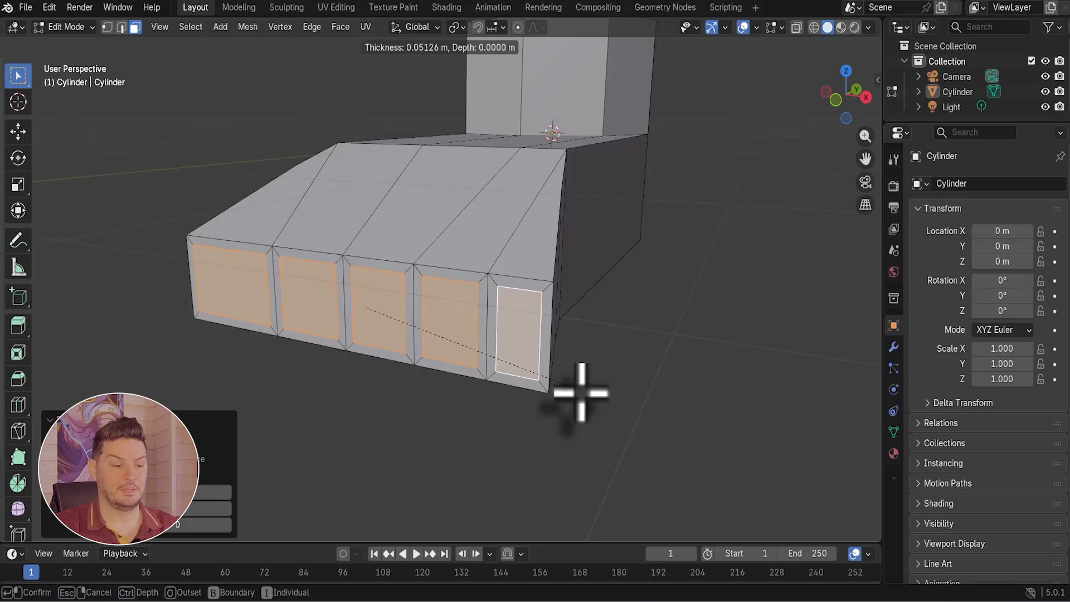
{"action": "left_click", "coordinate": [583, 393]}
Select the four smaller inset toe faces and scale them along Z to about 0.7.
{"action": "middle_click_drag", "start_coordinate": [533, 354], "coordinate": [597, 339]}
{"action": "scroll", "coordinate": [532, 291], "scroll_direction": "up", "scroll_amount": 2}
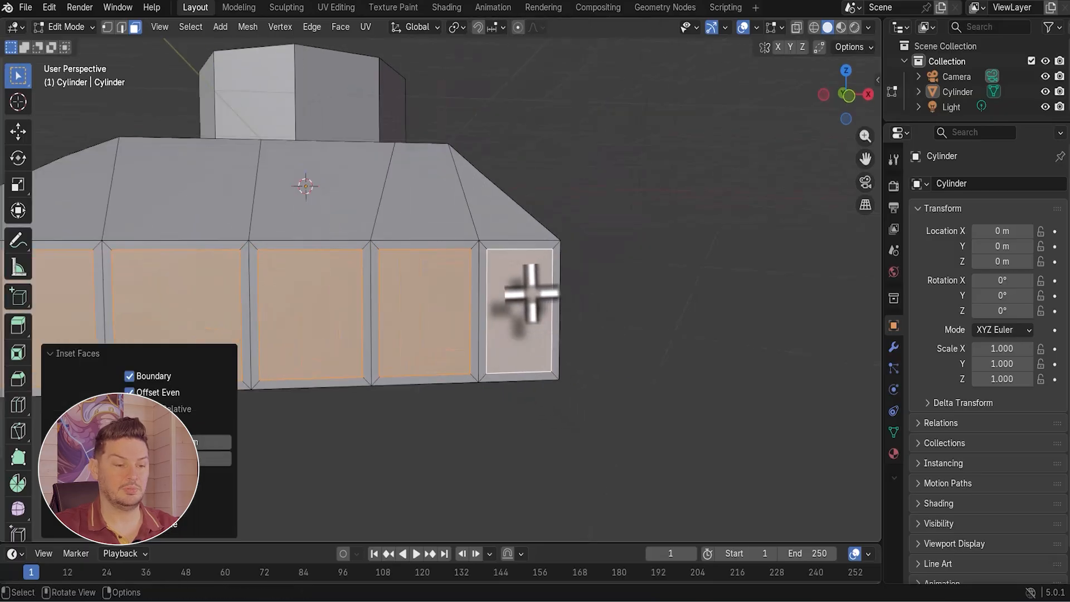
{"action": "scroll", "coordinate": [533, 293], "scroll_direction": "down", "scroll_amount": 3}
{"action": "left_click", "coordinate": [334, 306]}
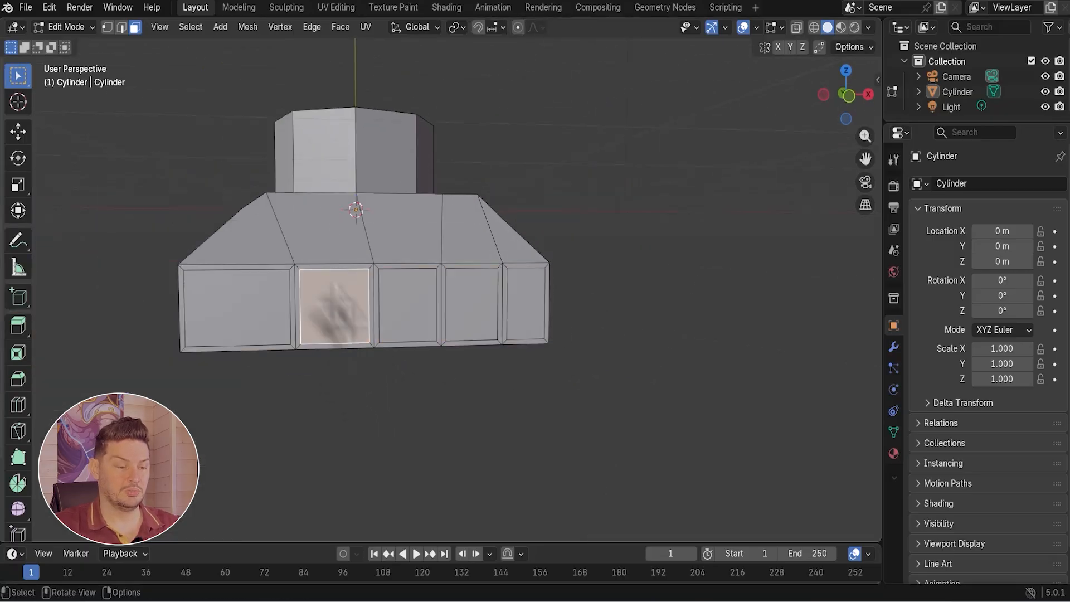
{"action": "left_click", "coordinate": [421, 317], "text": "shift"}
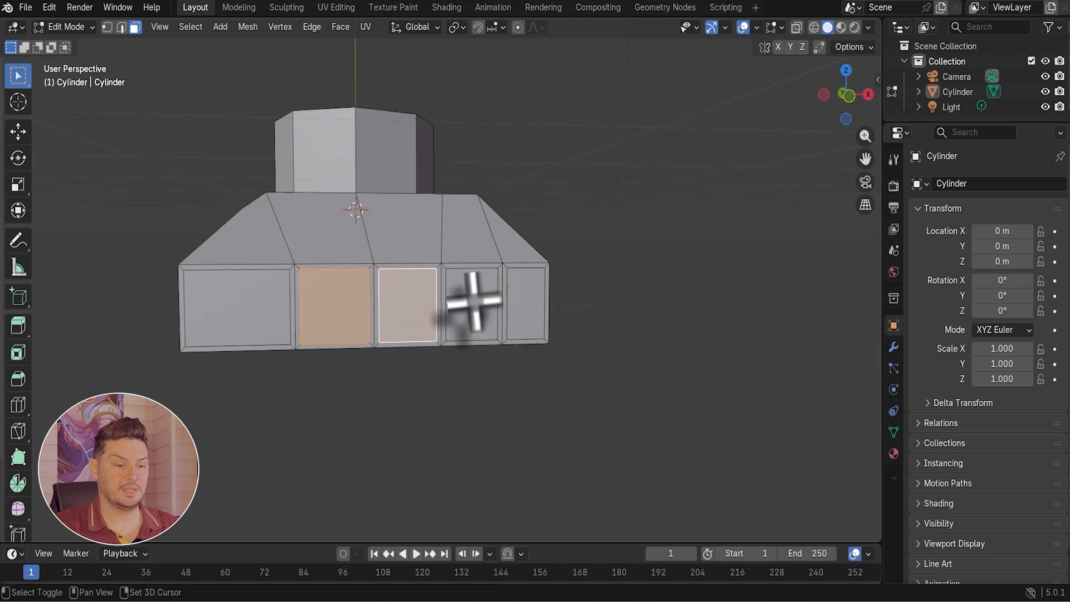
{"action": "left_click", "coordinate": [473, 301], "text": "shift"}
{"action": "left_click", "coordinate": [520, 306], "text": "shift"}
{"action": "middle_click_drag", "start_coordinate": [497, 318], "coordinate": [500, 368]}
{"action": "key", "text": "s"}
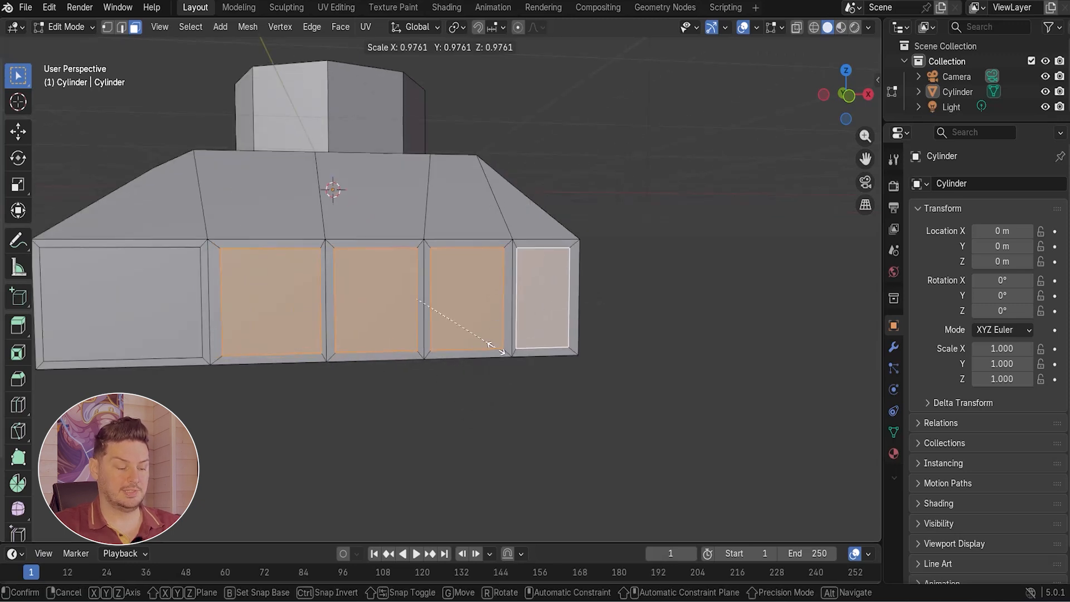
{"action": "key", "text": "z"}
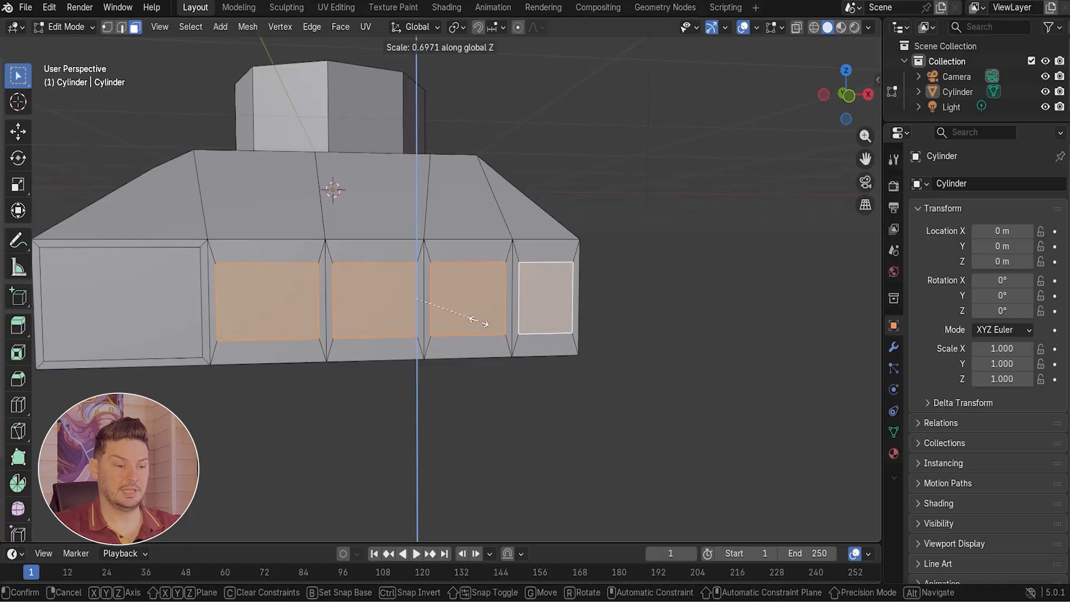
{"action": "left_click", "coordinate": [478, 321]}
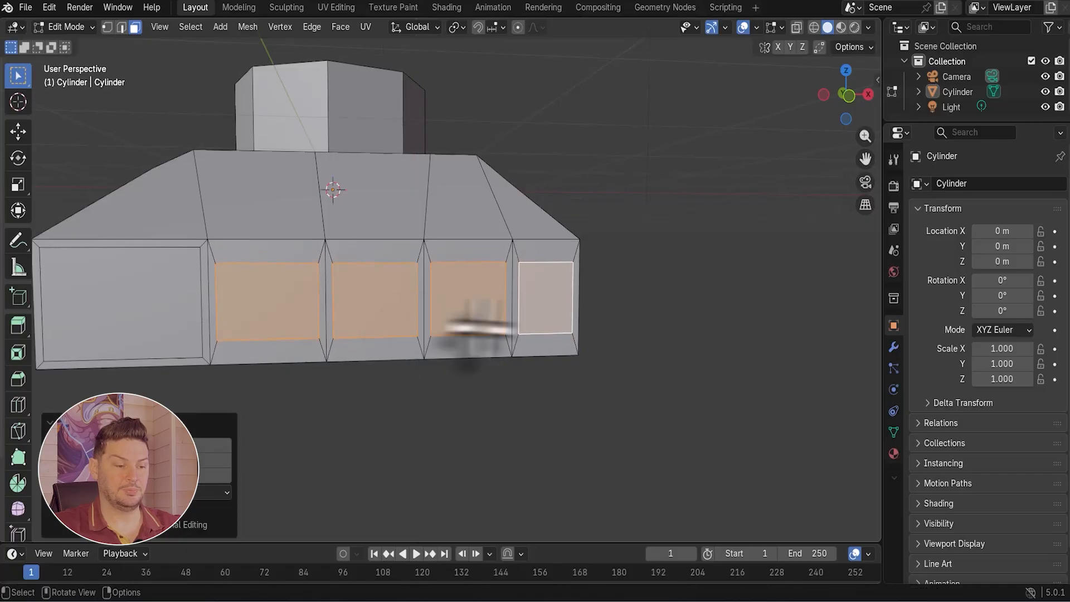
Move the wide inset big toe face forward about 0.7 m along negative Y.
{"action": "left_click", "coordinate": [178, 306]}
{"action": "middle_click_drag", "start_coordinate": [210, 299], "coordinate": [423, 379]}
{"action": "scroll", "coordinate": [420, 371], "scroll_direction": "down", "scroll_amount": 3}
{"action": "key", "text": "g"}
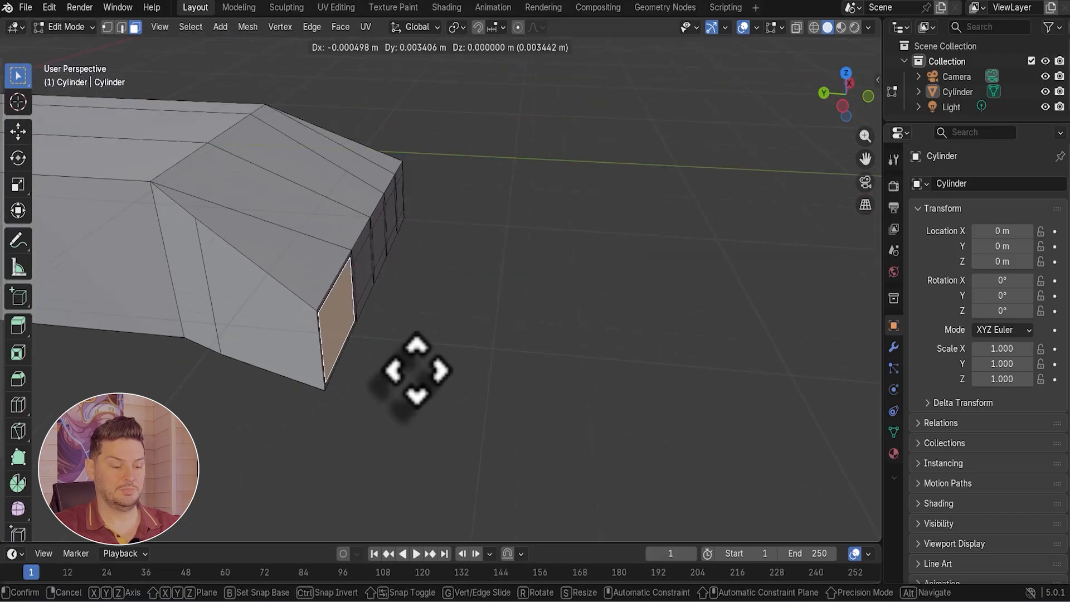
{"action": "key", "text": "y"}
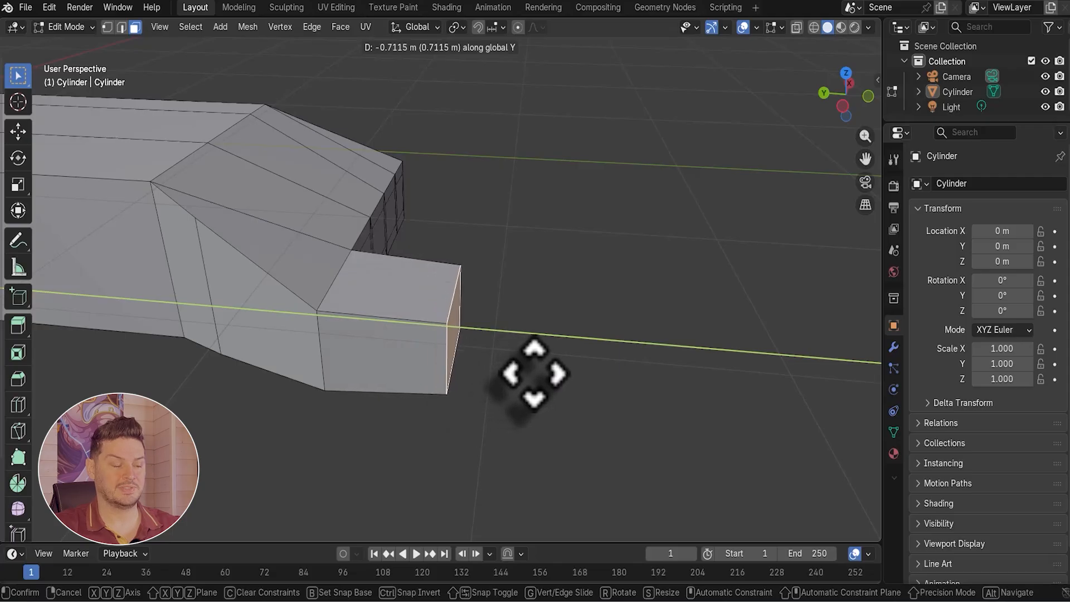
{"action": "left_click", "coordinate": [532, 372]}
From the left side view, move the big toe's end face down until its lower edge is level with the foot's base.
{"action": "key", "text": "ctrl+KP_3"}
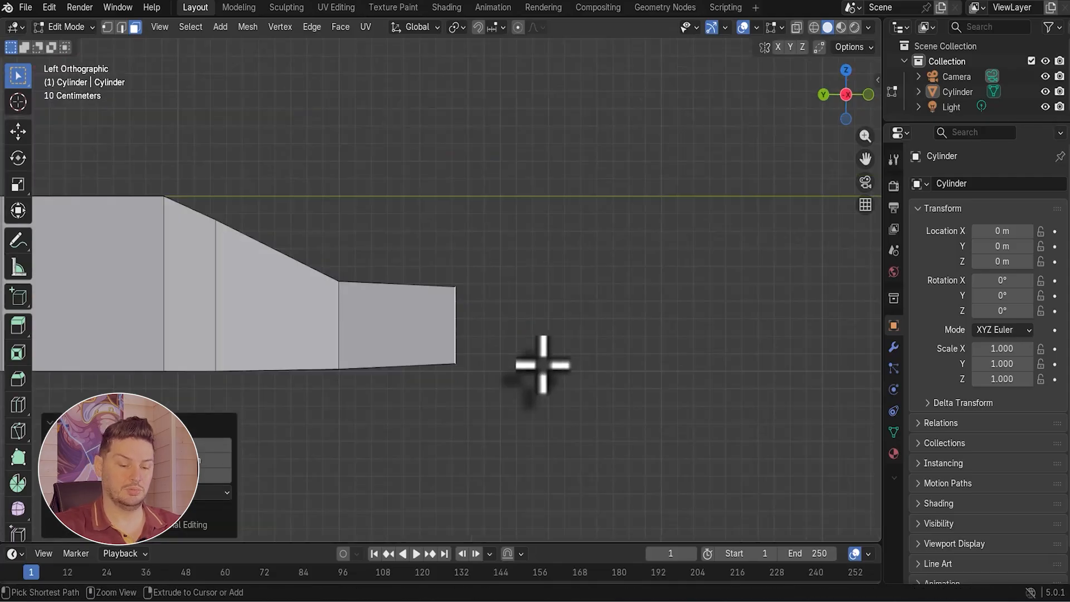
{"action": "scroll", "coordinate": [541, 363], "scroll_direction": "up", "scroll_amount": 5}
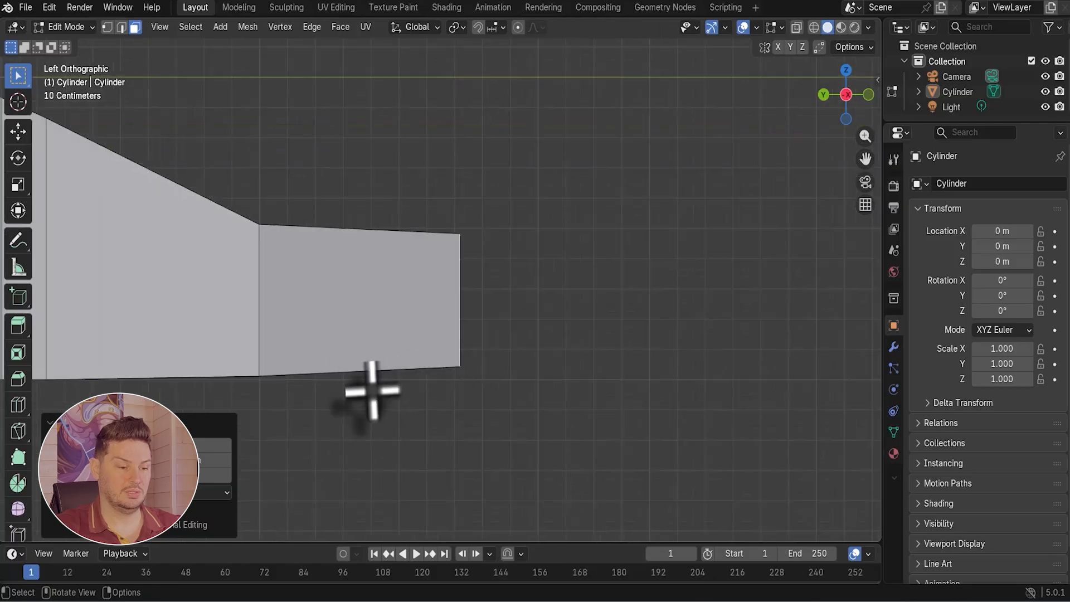
{"action": "key", "text": "g"}
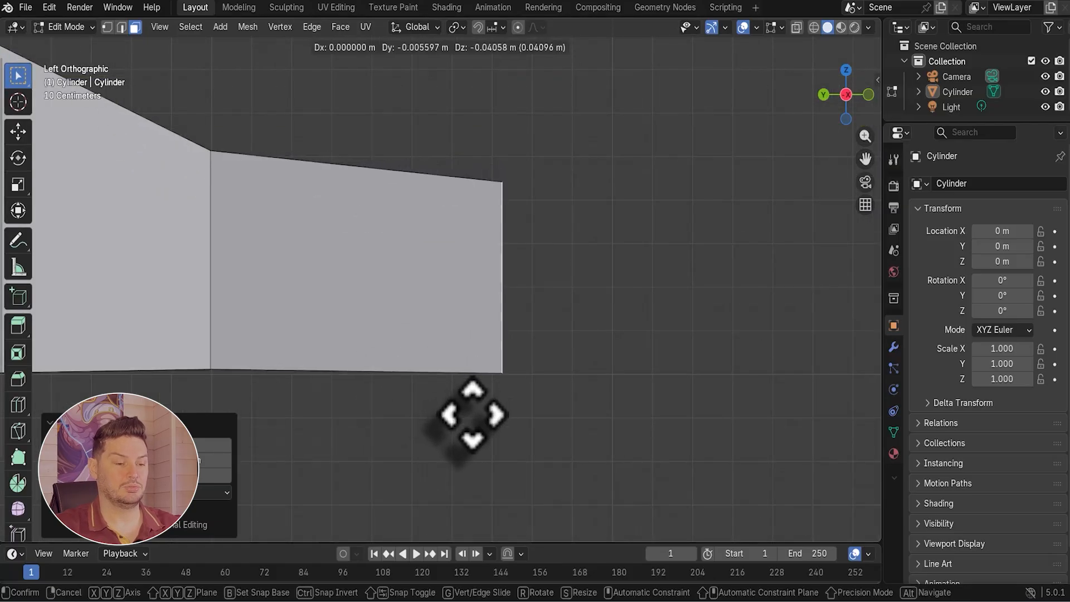
{"action": "left_click", "coordinate": [470, 409]}
{"action": "scroll", "coordinate": [444, 362], "scroll_direction": "down", "scroll_amount": 4}
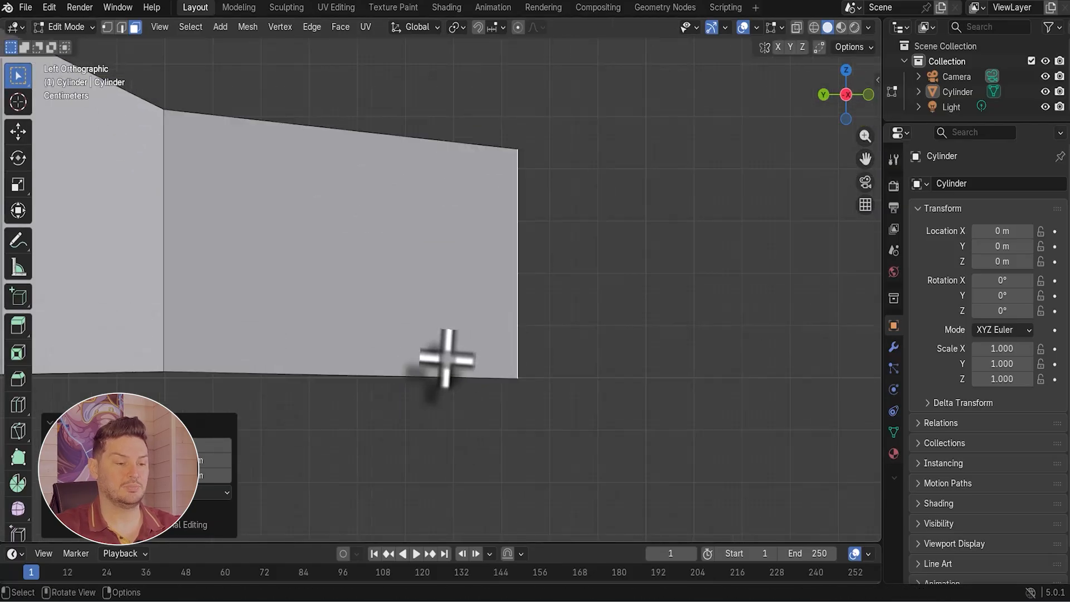
Select the four smaller inset toe faces and move them about 0.6 m forward and 0.1 m down in the right side view.
{"action": "middle_click_drag", "start_coordinate": [450, 362], "coordinate": [370, 221]}
{"action": "left_click", "coordinate": [370, 220]}
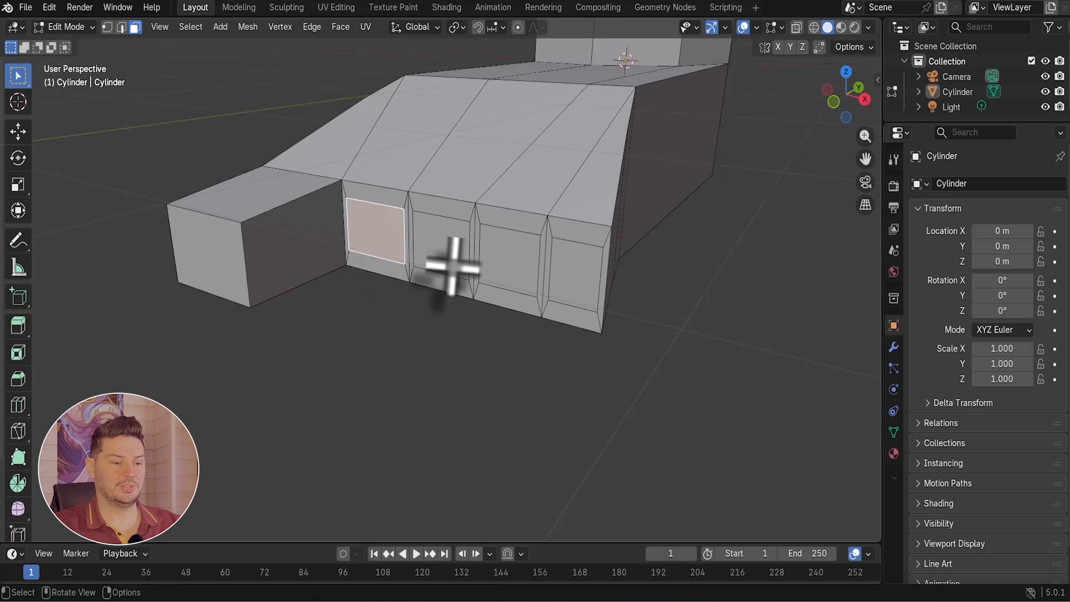
{"action": "left_click", "coordinate": [449, 254], "text": "shift"}
{"action": "left_click", "coordinate": [526, 256], "text": "shift"}
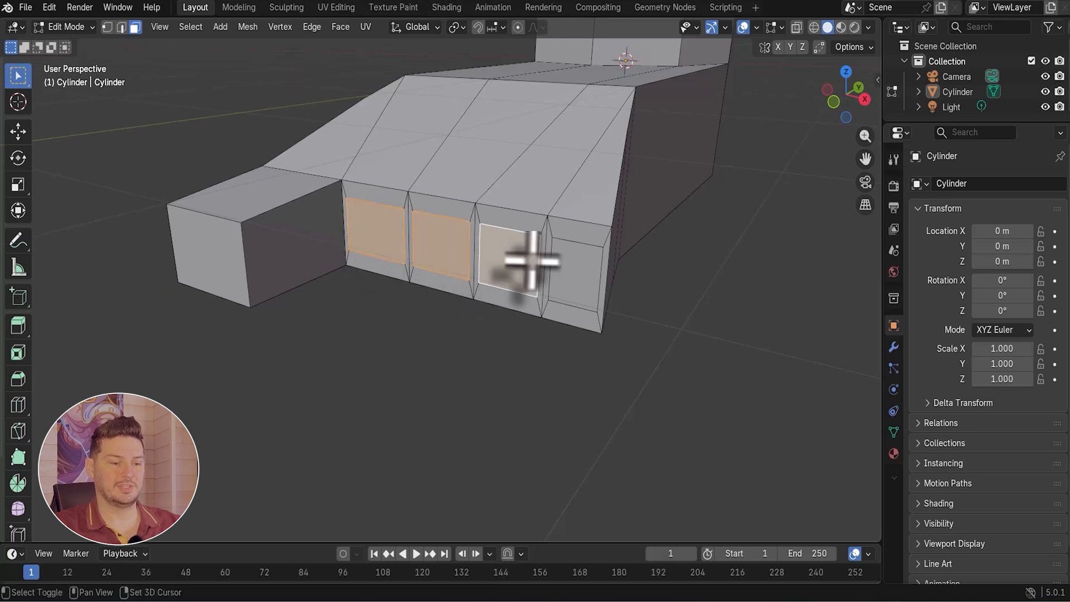
{"action": "left_click", "coordinate": [576, 273], "text": "shift"}
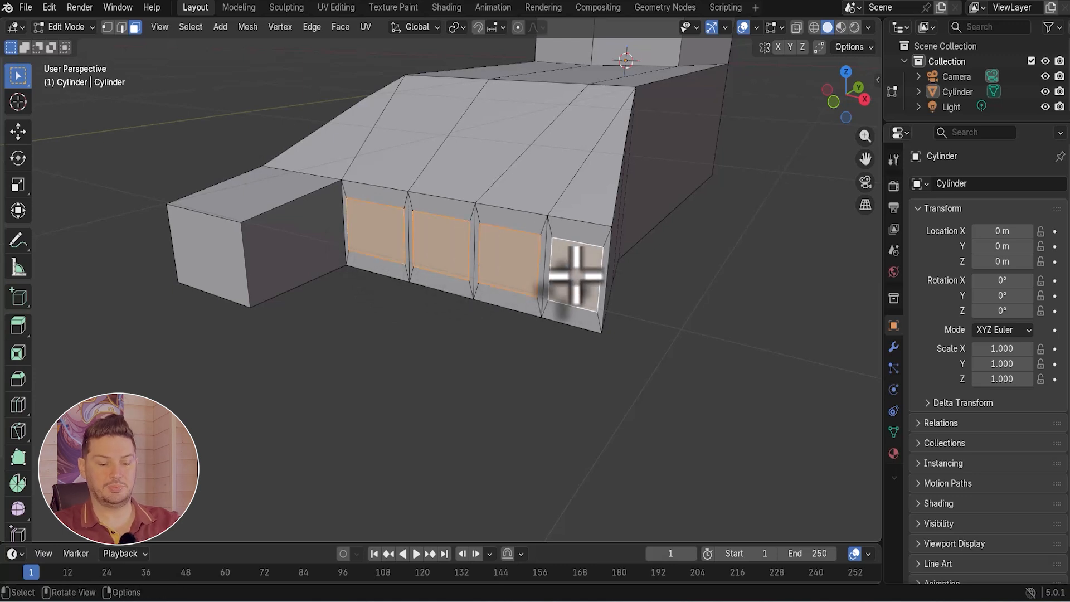
{"action": "key", "text": "KP_3"}
{"action": "scroll", "coordinate": [465, 298], "scroll_direction": "up", "scroll_amount": 1}
{"action": "key", "text": "g"}
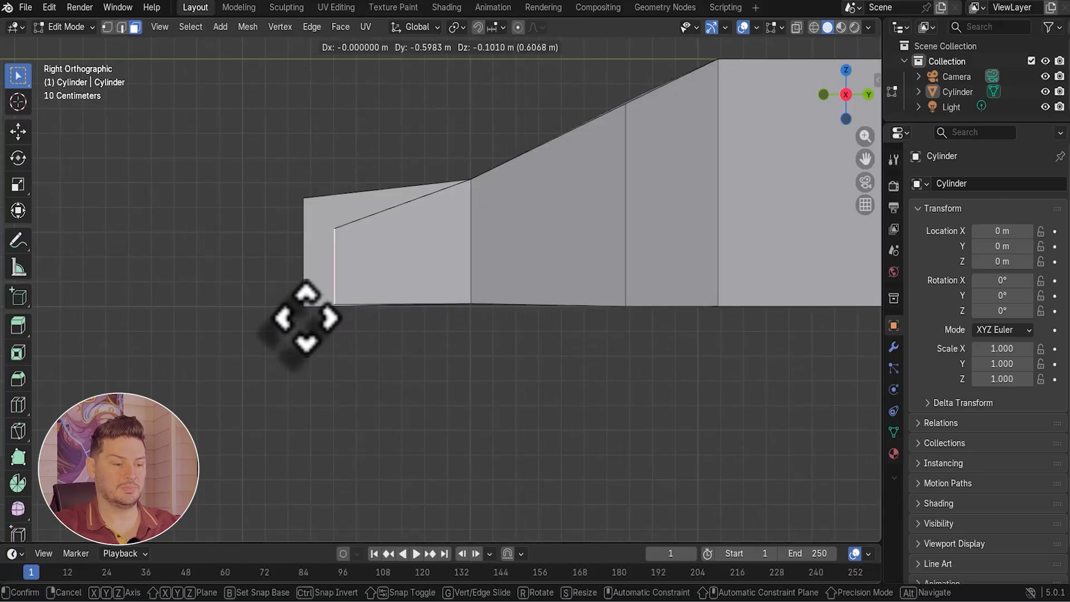
{"action": "left_click", "coordinate": [301, 320]}
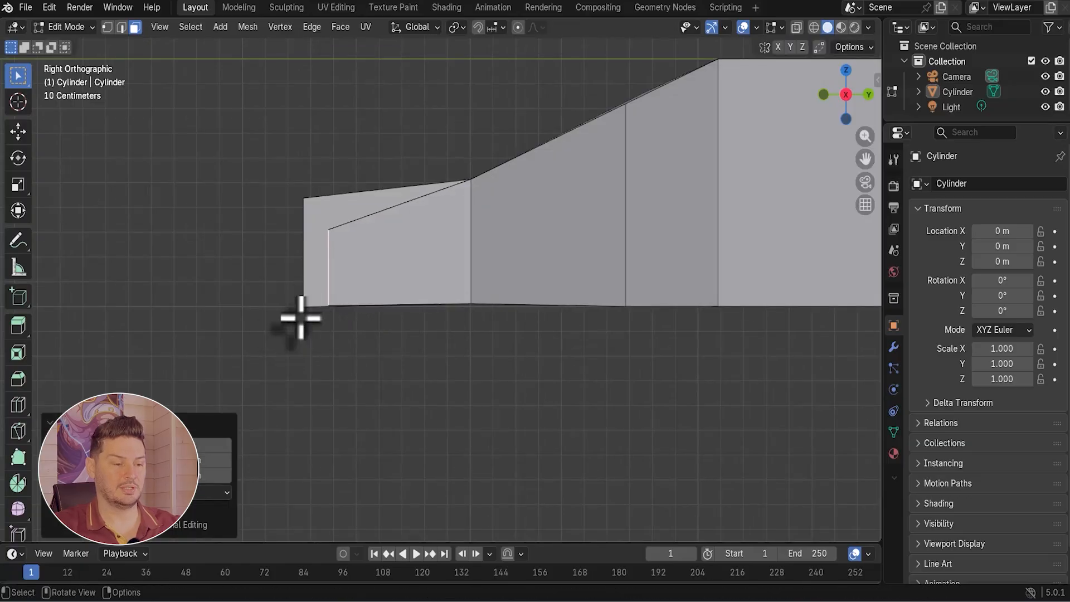
Move the middle toe's end face slightly back along Y so it is shorter than the second toe.
{"action": "middle_click_drag", "start_coordinate": [353, 306], "coordinate": [454, 334]}
{"action": "scroll", "coordinate": [432, 312], "scroll_direction": "down", "scroll_amount": 3}
{"action": "scroll", "coordinate": [332, 271], "scroll_direction": "up", "scroll_amount": 1}
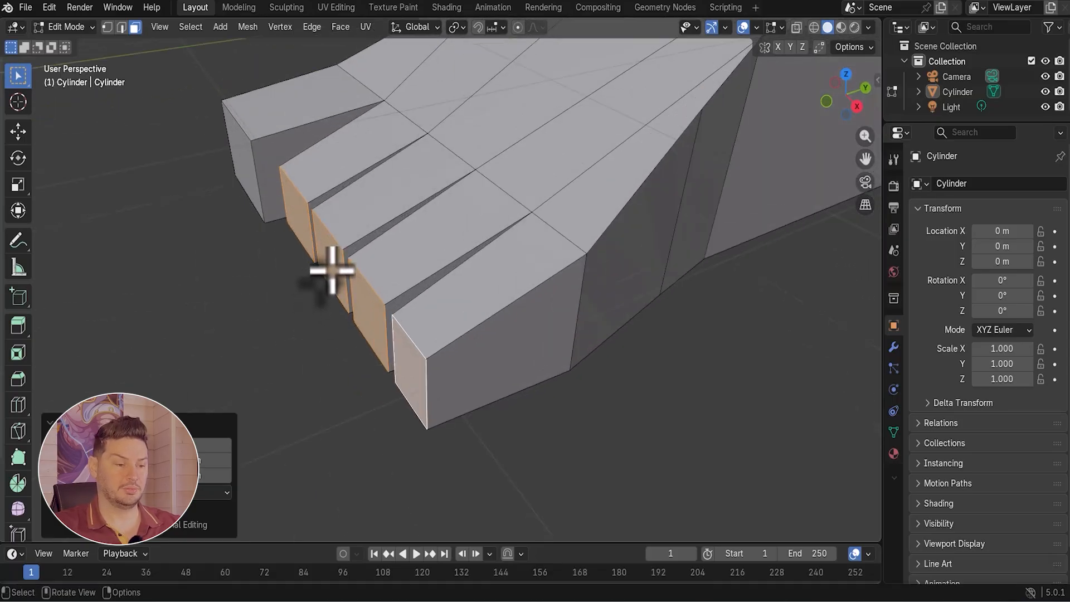
{"action": "left_click", "coordinate": [333, 272]}
{"action": "key", "text": "g"}
{"action": "key", "text": "y"}
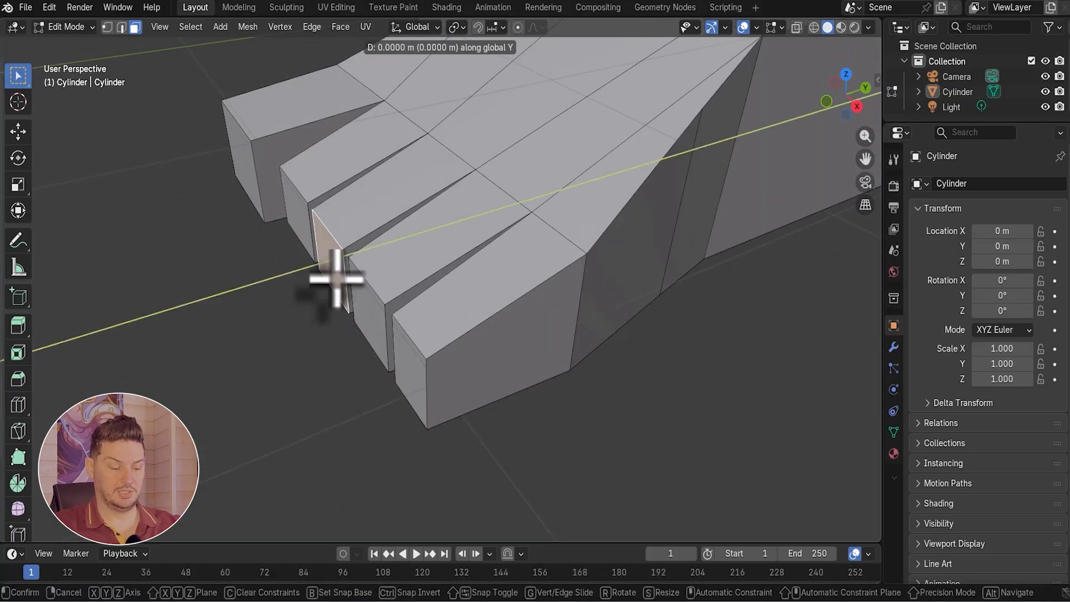
{"action": "left_click", "coordinate": [352, 273]}
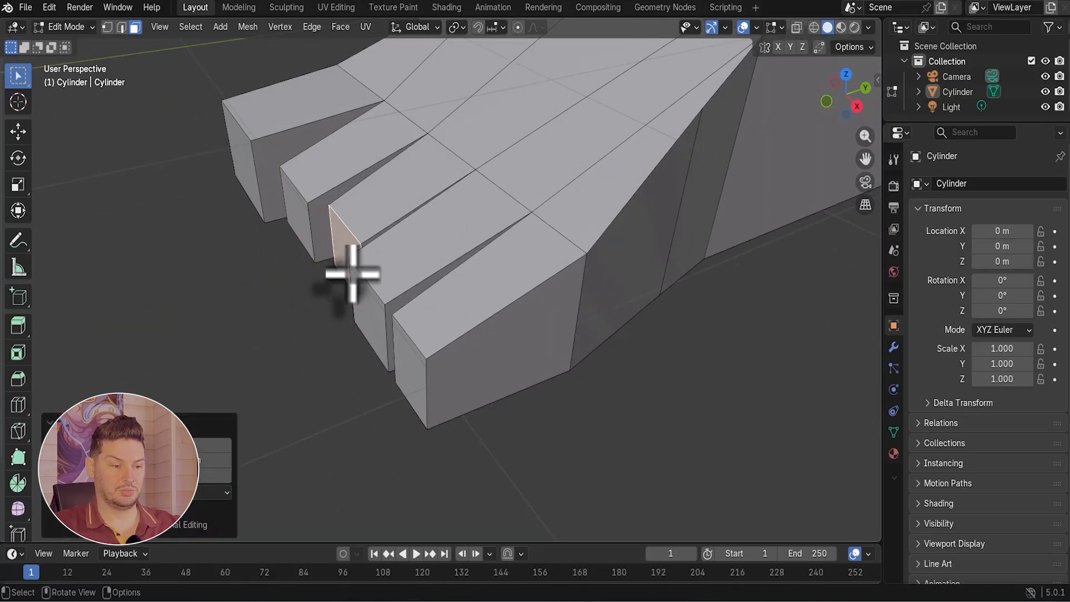
Move the end faces of the fourth and little toes back along Y, making each toe shorter than the one beside it.
{"action": "left_click", "coordinate": [368, 326]}
{"action": "key", "text": "g"}
{"action": "key", "text": "y"}
{"action": "left_click", "coordinate": [401, 362]}
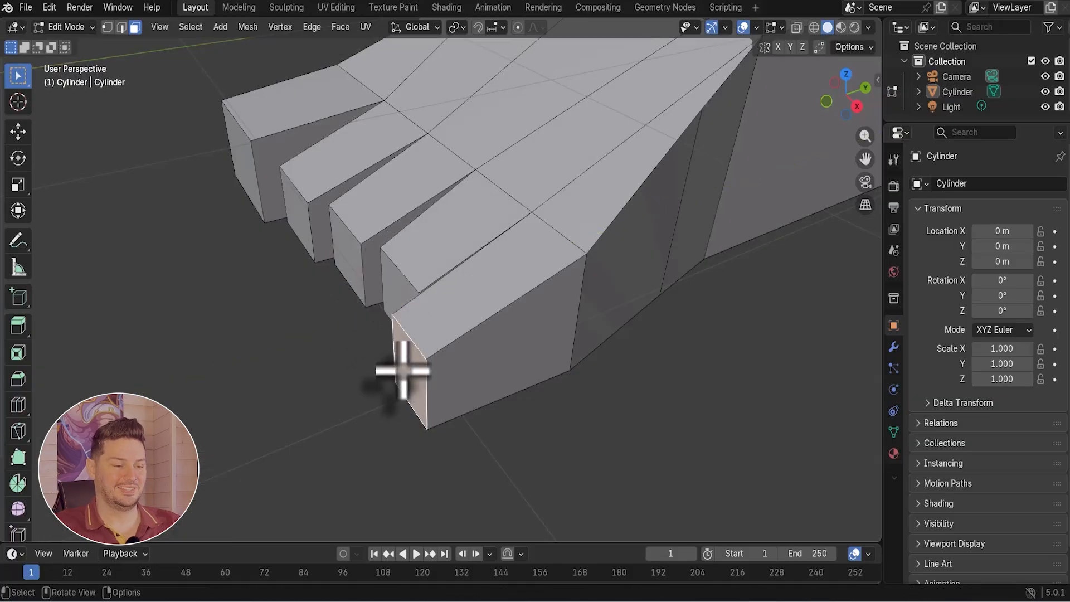
{"action": "key", "text": "g"}
{"action": "key", "text": "y"}
{"action": "left_click", "coordinate": [437, 342]}
Add three evenly spaced loop cuts across the little toe without sliding them.
{"action": "middle_click_drag", "start_coordinate": [437, 342], "coordinate": [450, 379]}
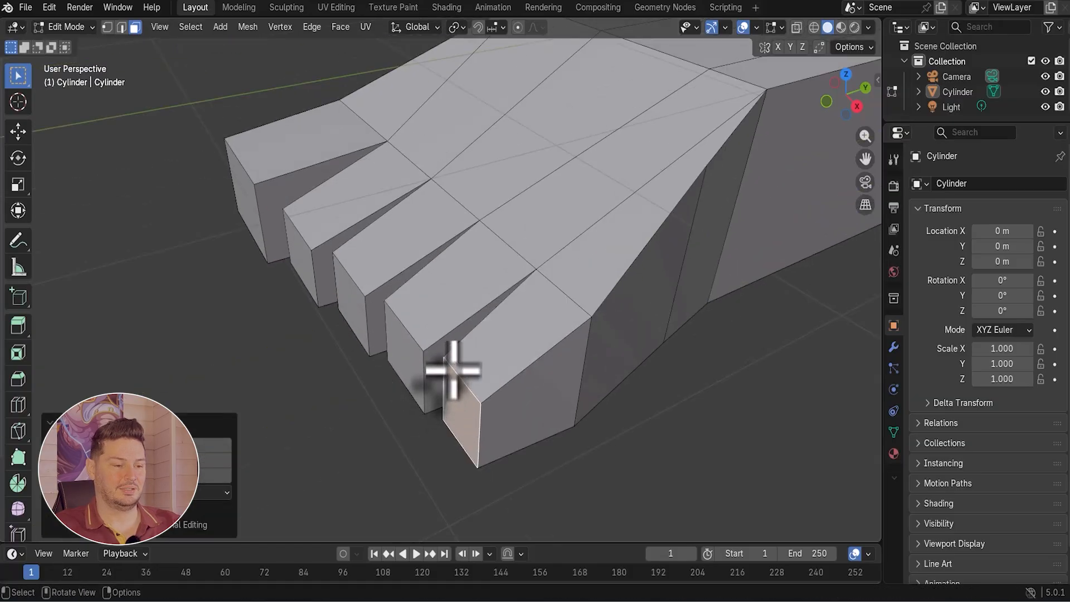
{"action": "scroll", "coordinate": [322, 424], "scroll_direction": "down", "scroll_amount": 5}
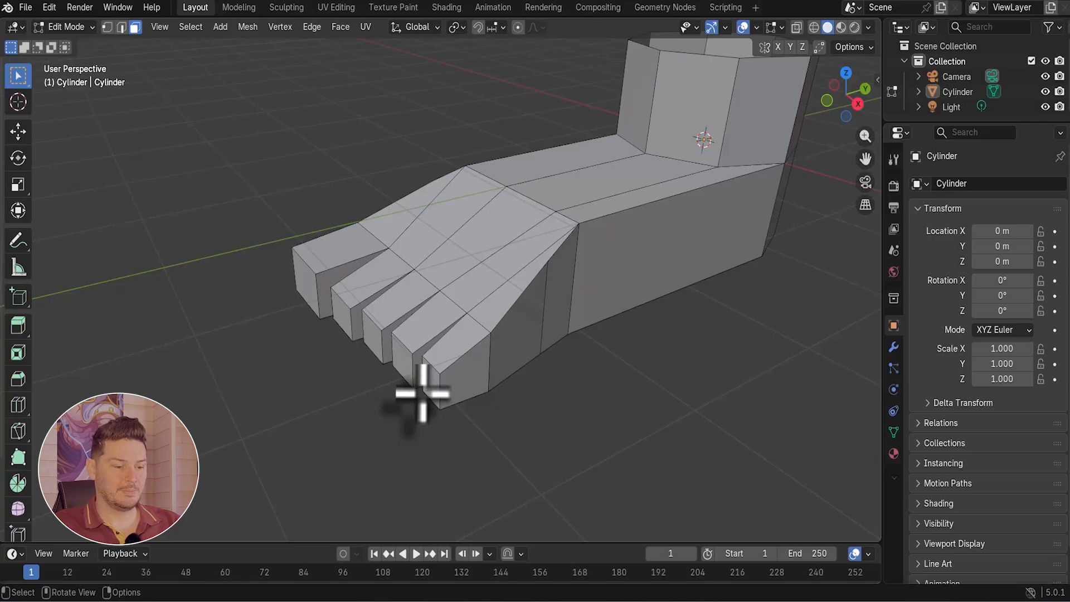
{"action": "scroll", "coordinate": [487, 385], "scroll_direction": "up", "scroll_amount": 3}
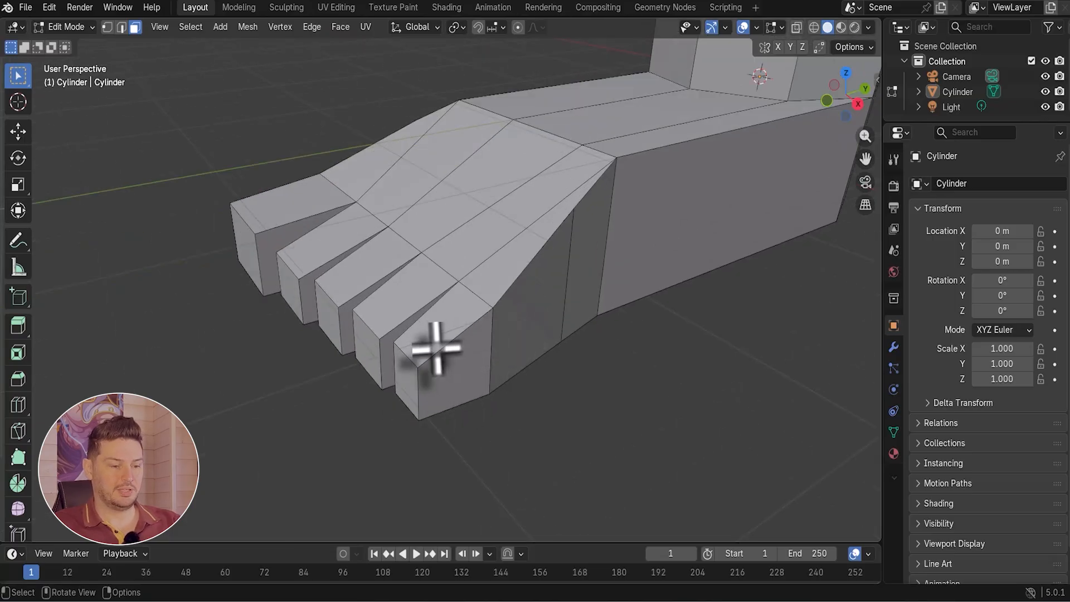
{"action": "key", "text": "ctrl+r"}
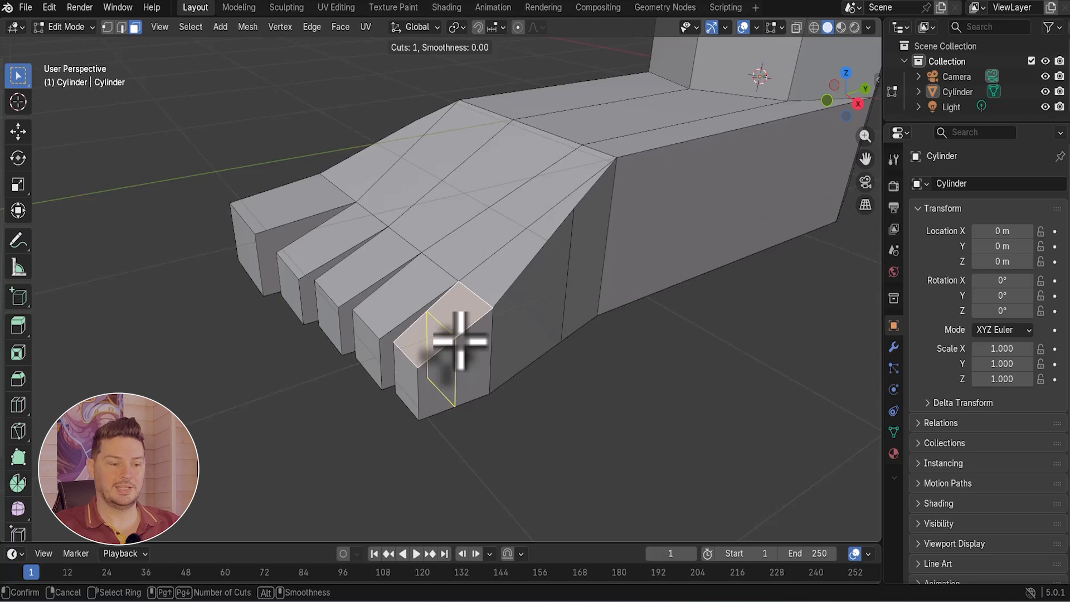
{"action": "left_click", "coordinate": [462, 336]}
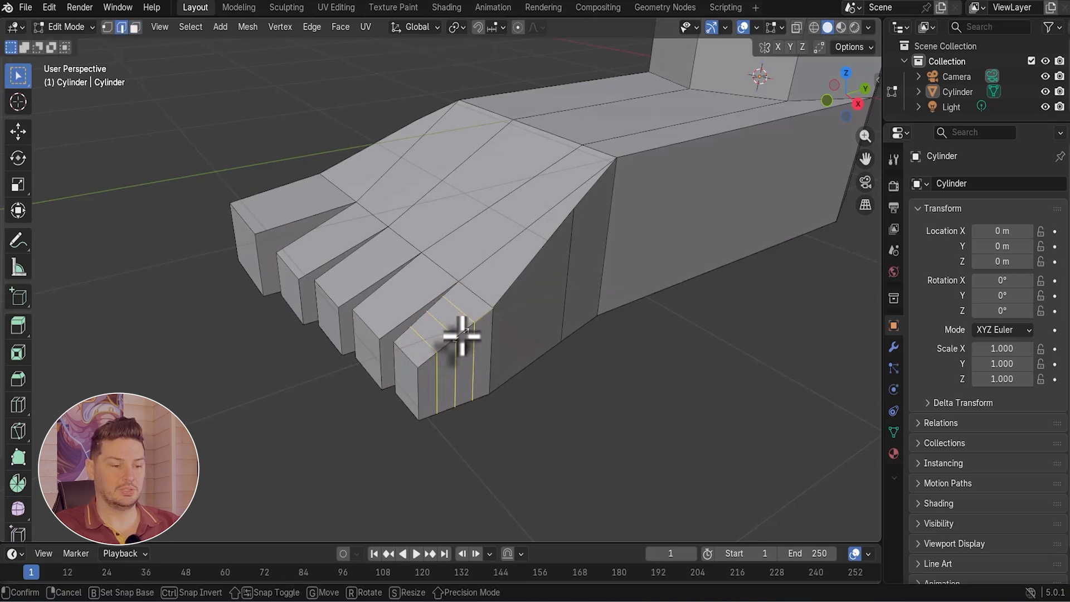
{"action": "right_click", "coordinate": [457, 334]}
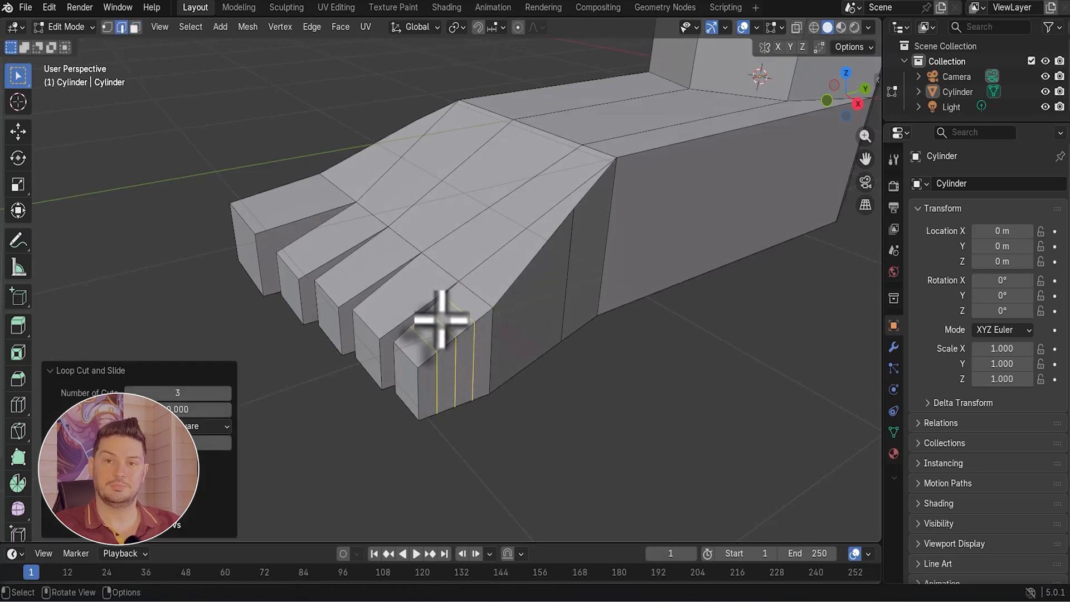
Add three centred loop cuts across each of the other four toes, including the big toe.
{"action": "scroll", "coordinate": [436, 323], "scroll_direction": "up", "scroll_amount": 1}
{"action": "key", "text": "ctrl+r"}
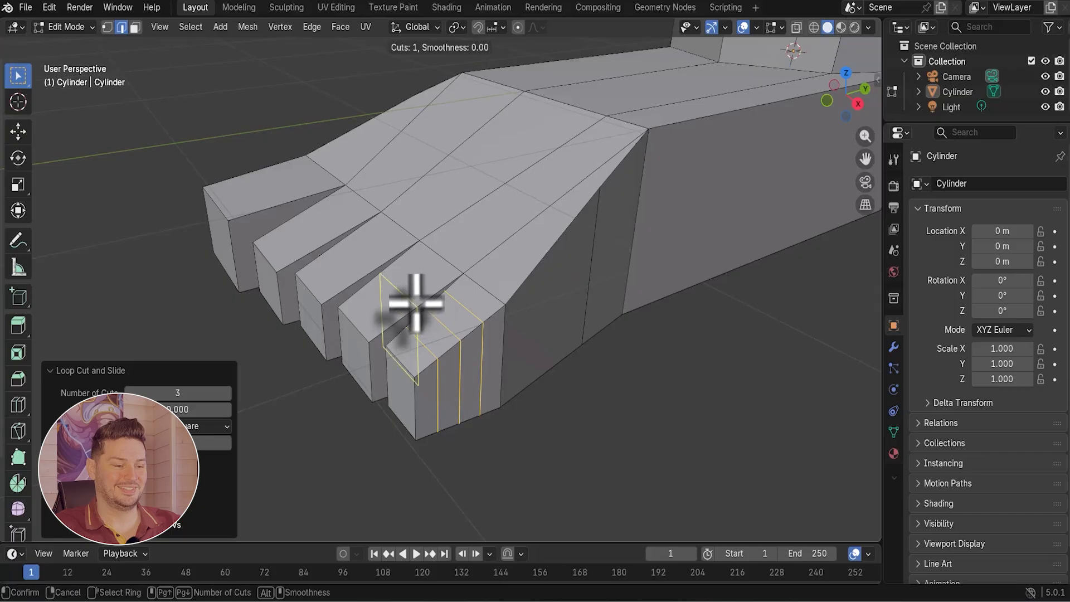
{"action": "left_click", "coordinate": [415, 303]}
{"action": "right_click", "coordinate": [415, 304]}
{"action": "key", "text": "ctrl+r"}
{"action": "left_click", "coordinate": [353, 275]}
{"action": "right_click", "coordinate": [353, 275]}
{"action": "key", "text": "ctrl+r"}
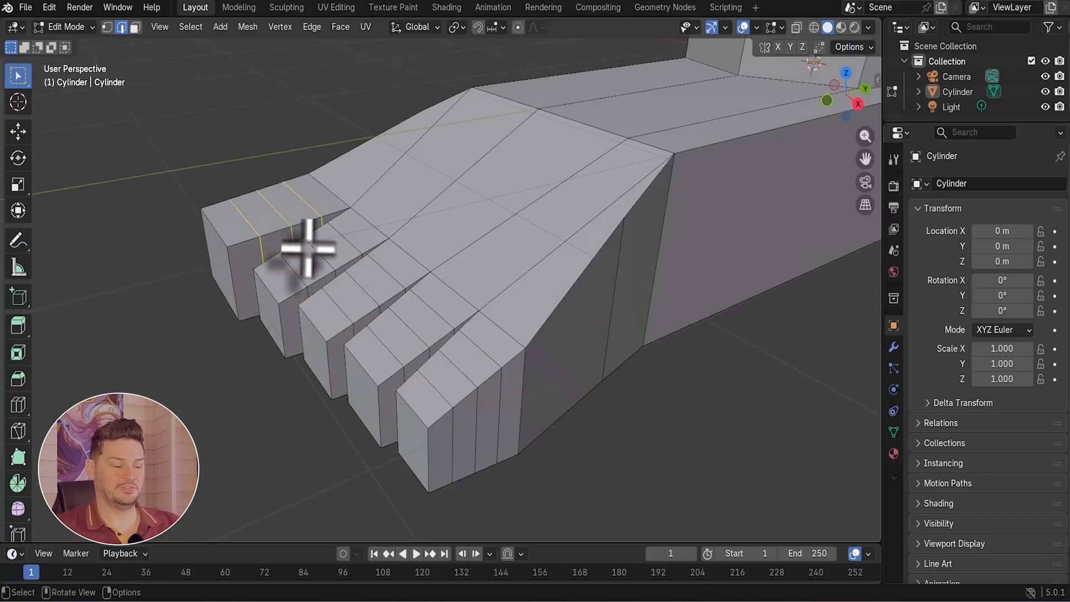
Select the middle edge loop of all five toes and scale them along Z to about 0.75.
{"action": "scroll", "coordinate": [308, 247], "scroll_direction": "up", "scroll_amount": 1}
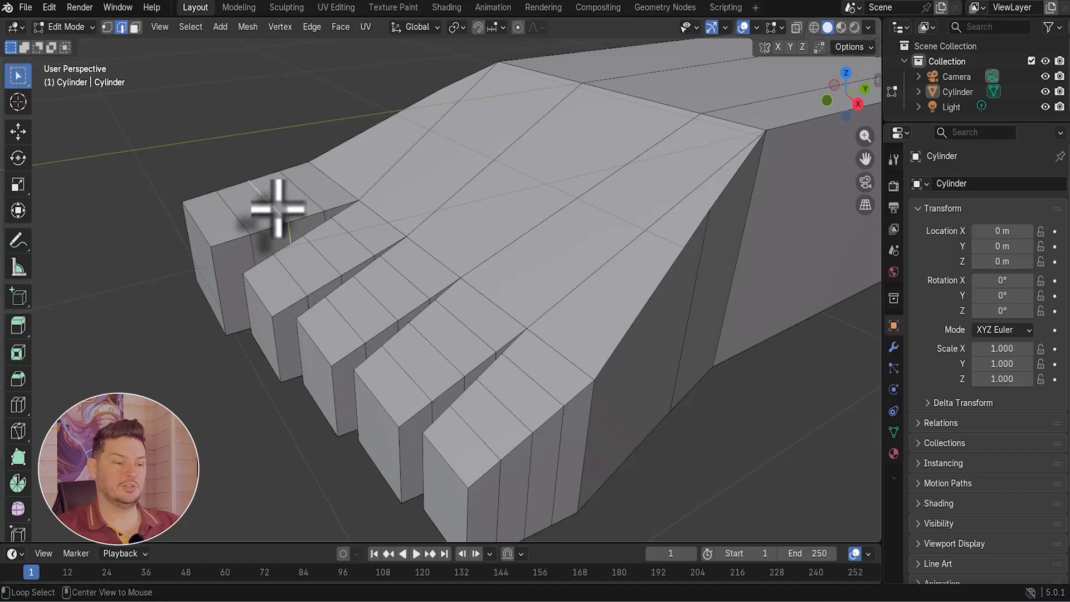
{"action": "left_click", "coordinate": [303, 239], "text": "alt+shift"}
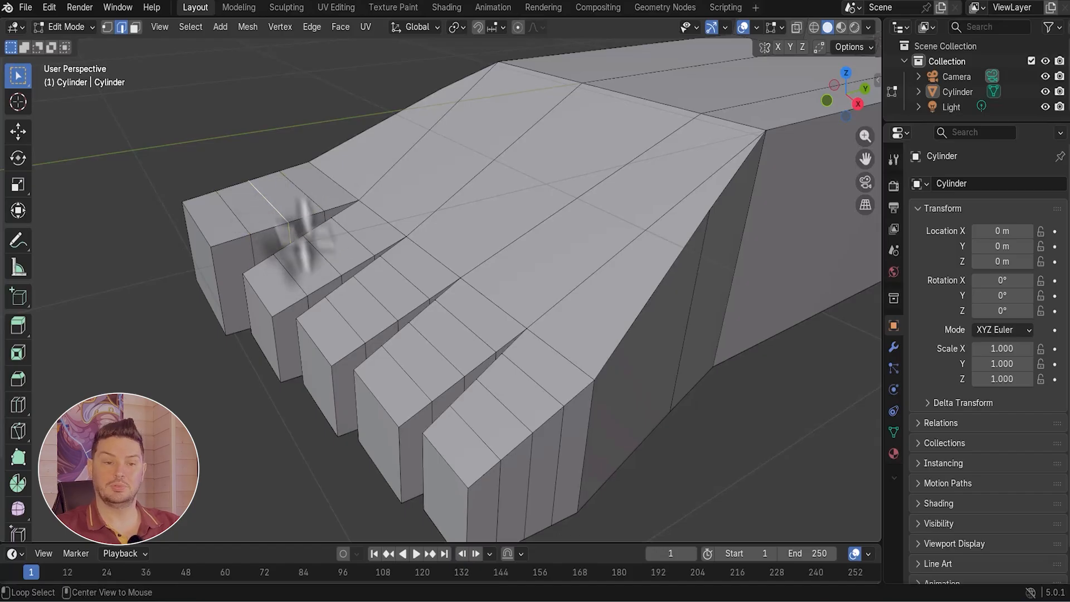
{"action": "left_click", "coordinate": [351, 280], "text": "alt+shift"}
{"action": "left_click", "coordinate": [444, 357], "text": "alt+shift"}
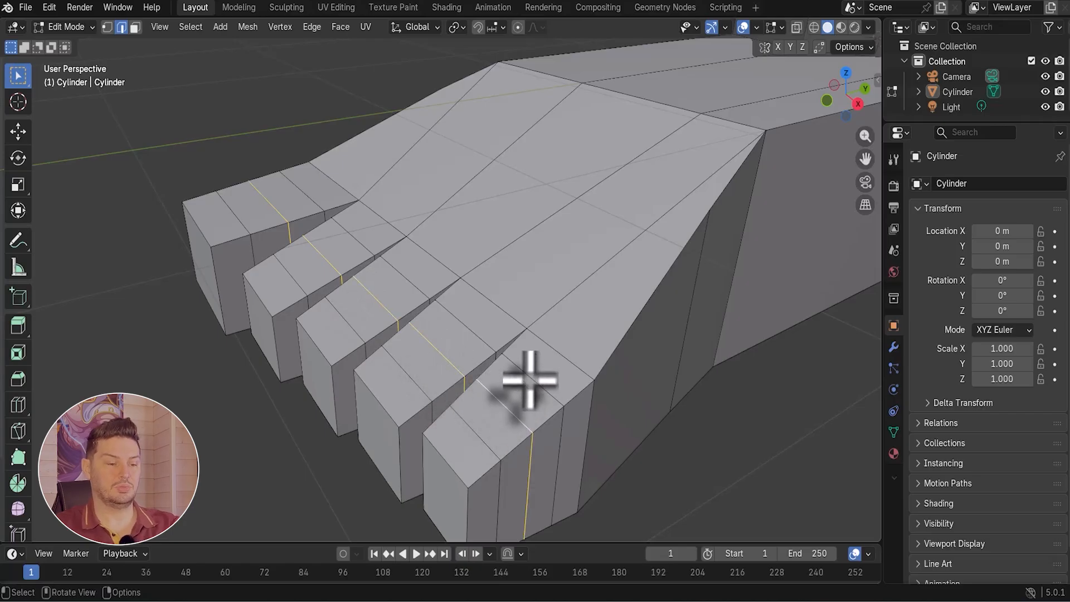
{"action": "key", "text": "KP_3"}
{"action": "scroll", "coordinate": [471, 346], "scroll_direction": "up", "scroll_amount": 3}
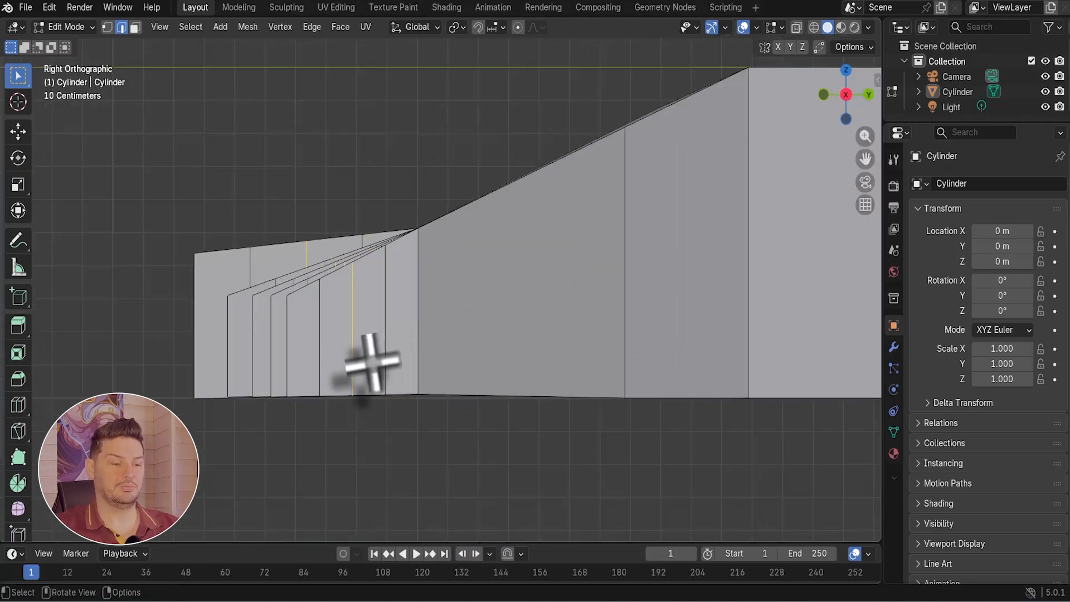
{"action": "scroll", "coordinate": [371, 362], "scroll_direction": "up", "scroll_amount": 1}
{"action": "key", "text": "s"}
{"action": "key", "text": "z"}
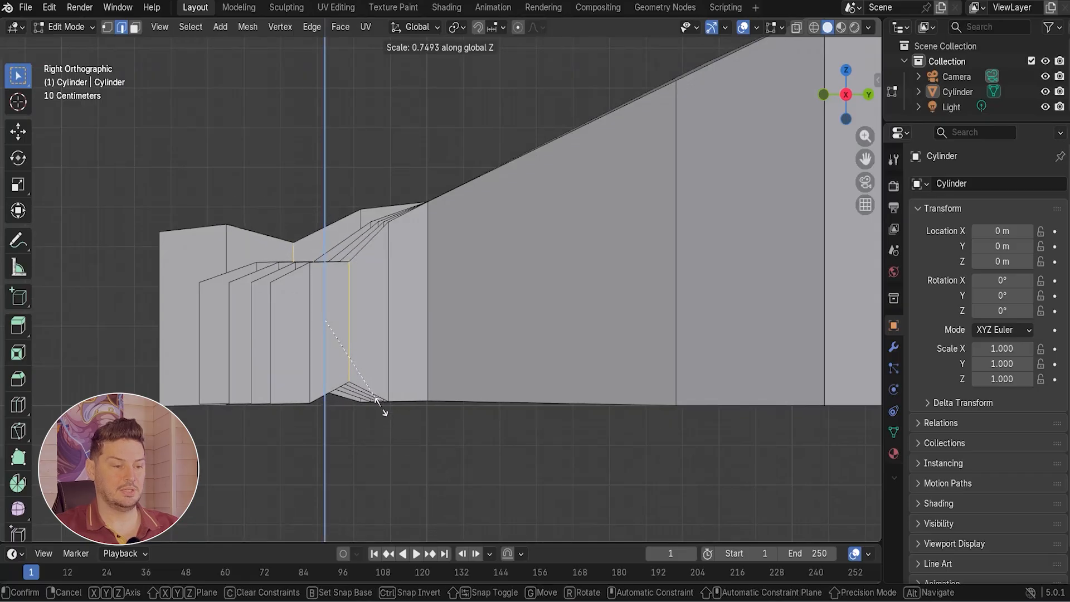
{"action": "left_click", "coordinate": [382, 415]}
Raise the selected middle toe loops about 0.08 m along Z to form the knuckles.
{"action": "key", "text": "g"}
{"action": "key", "text": "z"}
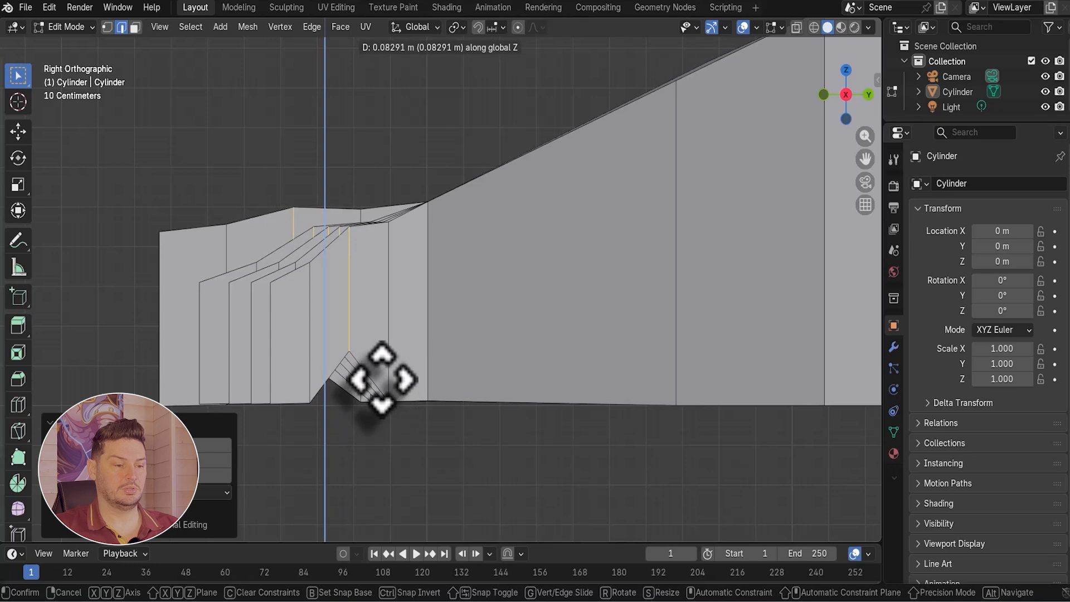
{"action": "left_click", "coordinate": [379, 378]}
Select the five toe end faces and inset them by about 0.056 m.
{"action": "middle_click_drag", "start_coordinate": [379, 378], "coordinate": [303, 375]}
{"action": "scroll", "coordinate": [425, 375], "scroll_direction": "down", "scroll_amount": 6}
{"action": "key", "text": "3"}
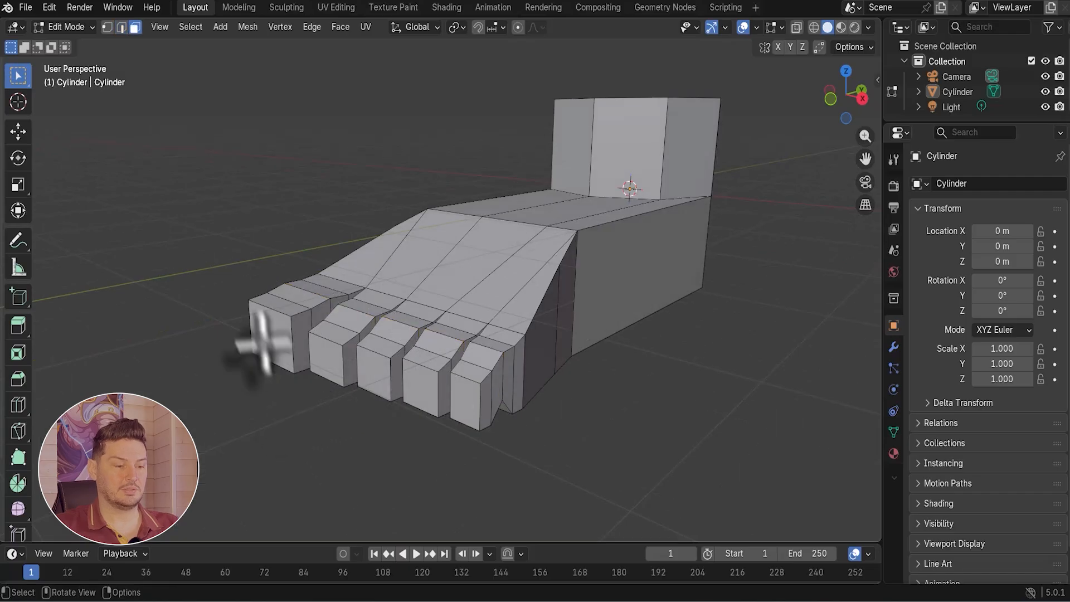
{"action": "left_click", "coordinate": [280, 331]}
{"action": "left_click", "coordinate": [332, 365], "text": "shift"}
{"action": "left_click", "coordinate": [379, 381], "text": "shift"}
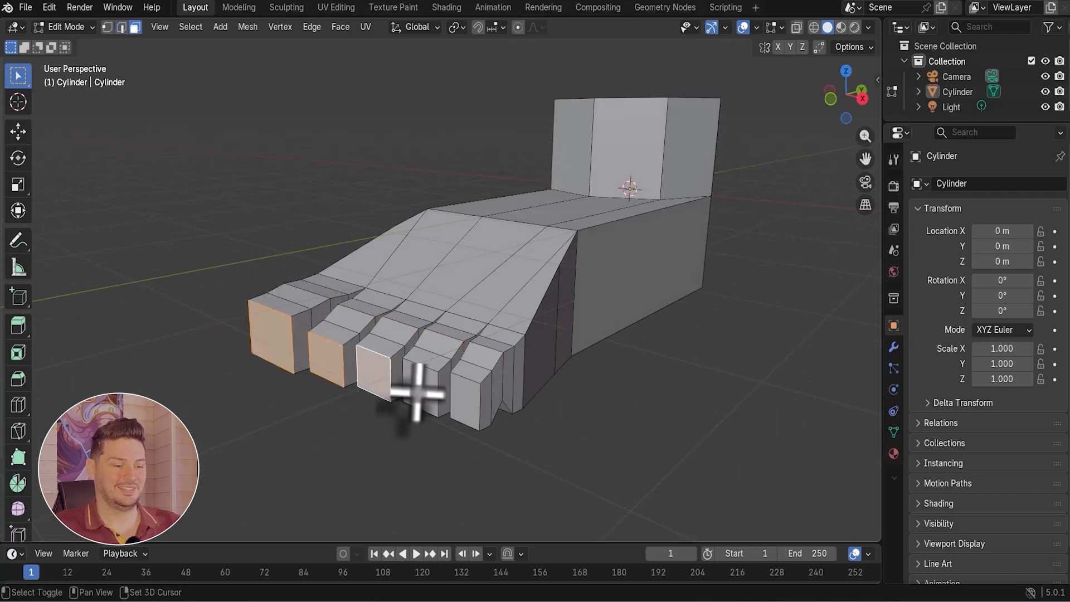
{"action": "left_click", "coordinate": [425, 395], "text": "shift"}
{"action": "left_click", "coordinate": [474, 411], "text": "shift"}
{"action": "mouse_move", "coordinate": [474, 411]}
{"action": "middle_mouse_down"}
{"action": "mouse_move", "coordinate": [473, 422]}
{"action": "mouse_move", "coordinate": [489, 421]}
{"action": "middle_mouse_up"}
{"action": "key", "text": "i"}
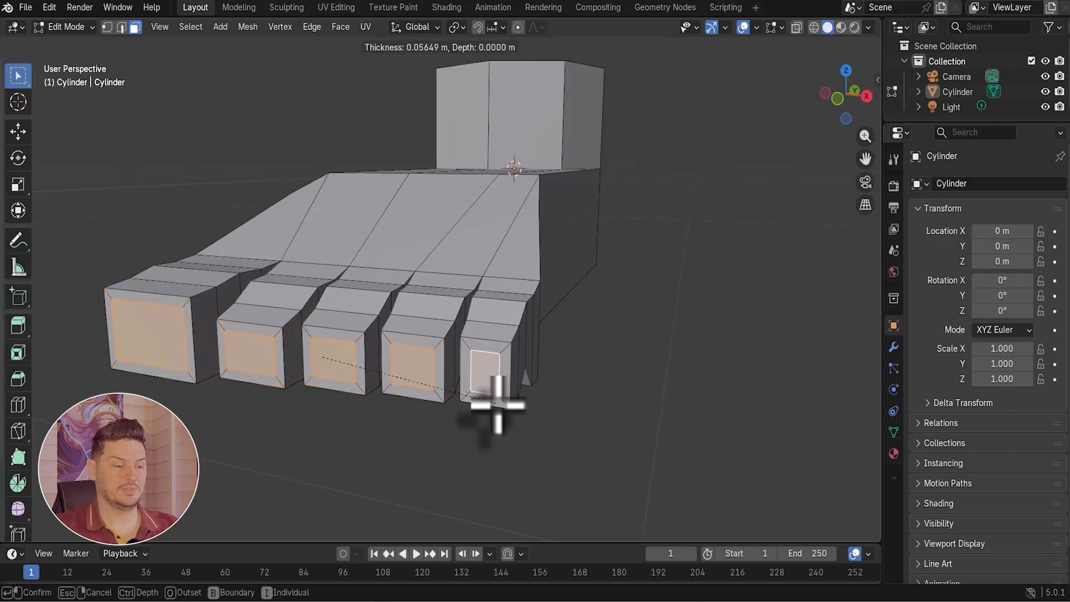
{"action": "left_click", "coordinate": [497, 403]}
Move the five inset toe tip faces slightly forward along negative Y to taper the toe ends.
{"action": "middle_click_drag", "start_coordinate": [491, 410], "coordinate": [478, 416]}
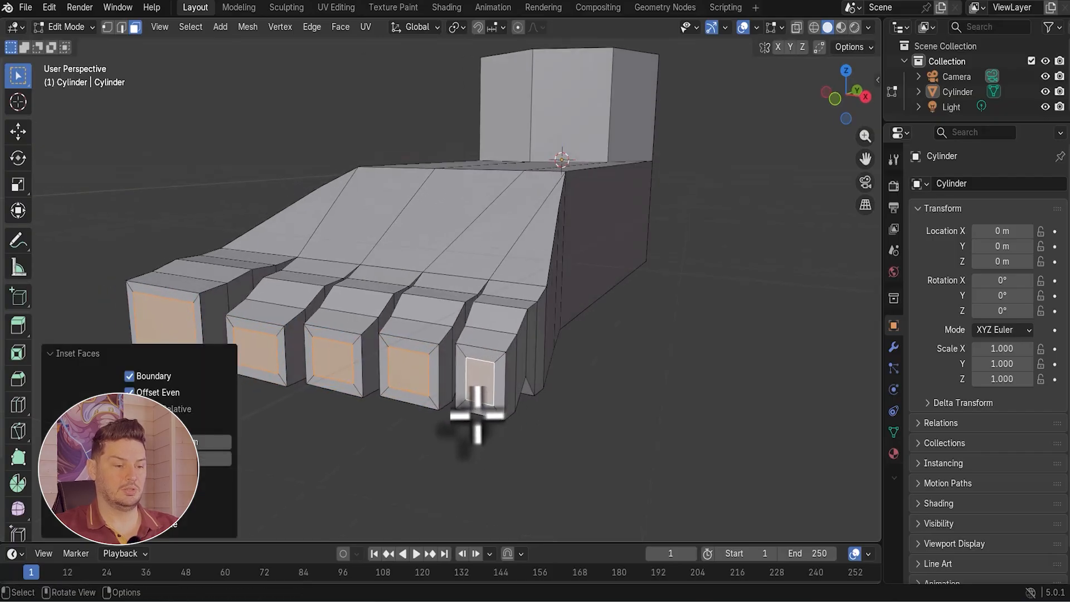
{"action": "scroll", "coordinate": [477, 416], "scroll_direction": "up", "scroll_amount": 1}
{"action": "key", "text": "g"}
{"action": "key", "text": "y"}
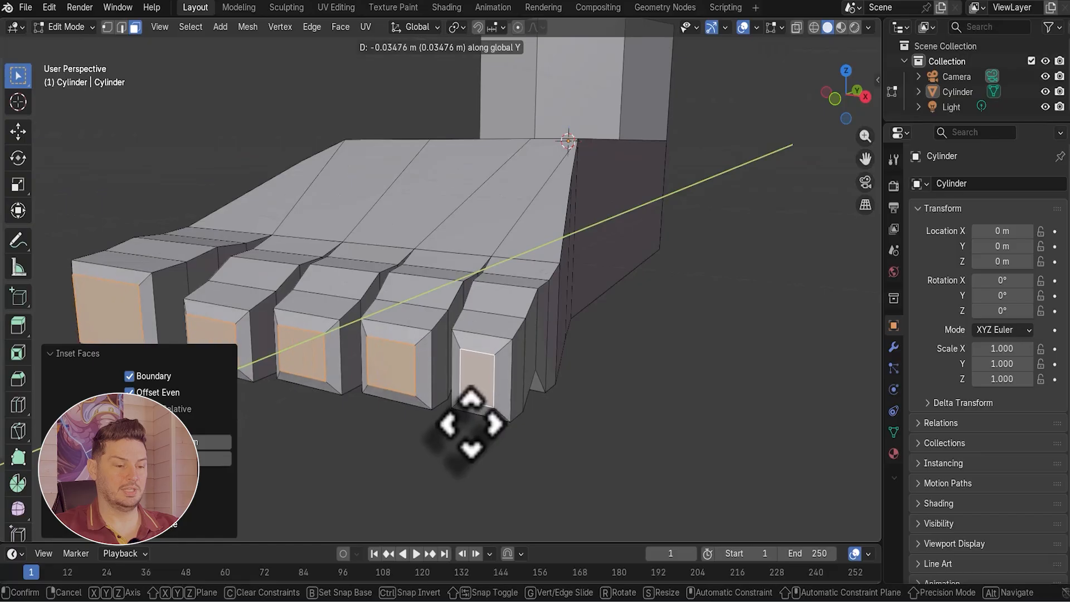
{"action": "left_click", "coordinate": [459, 428]}
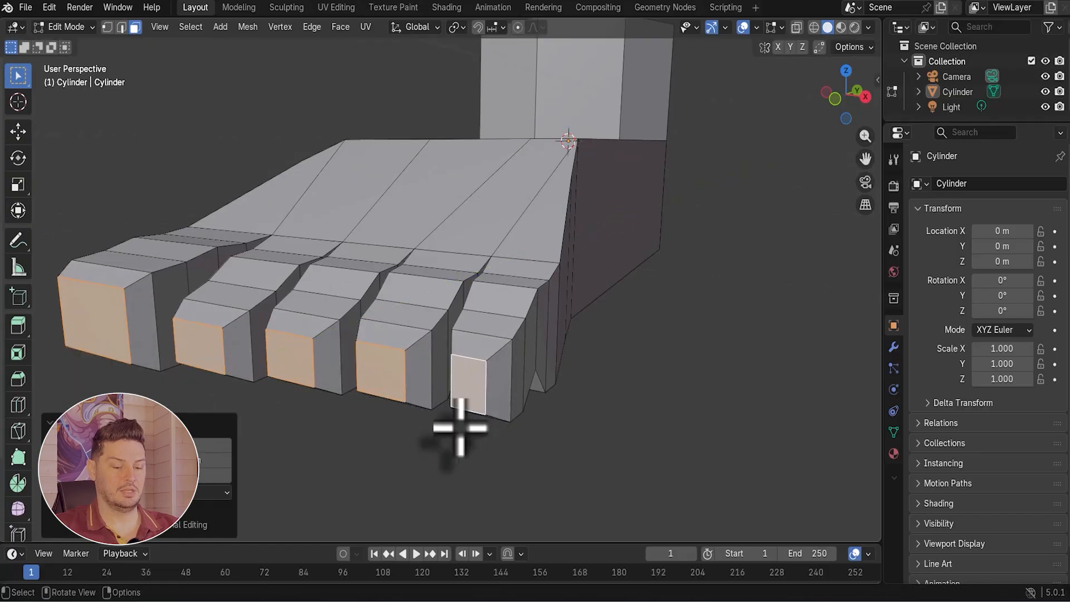
In the front view, raise the five inset toe tip faces just over 0.04 m along Z.
{"action": "key", "text": "KP_1"}
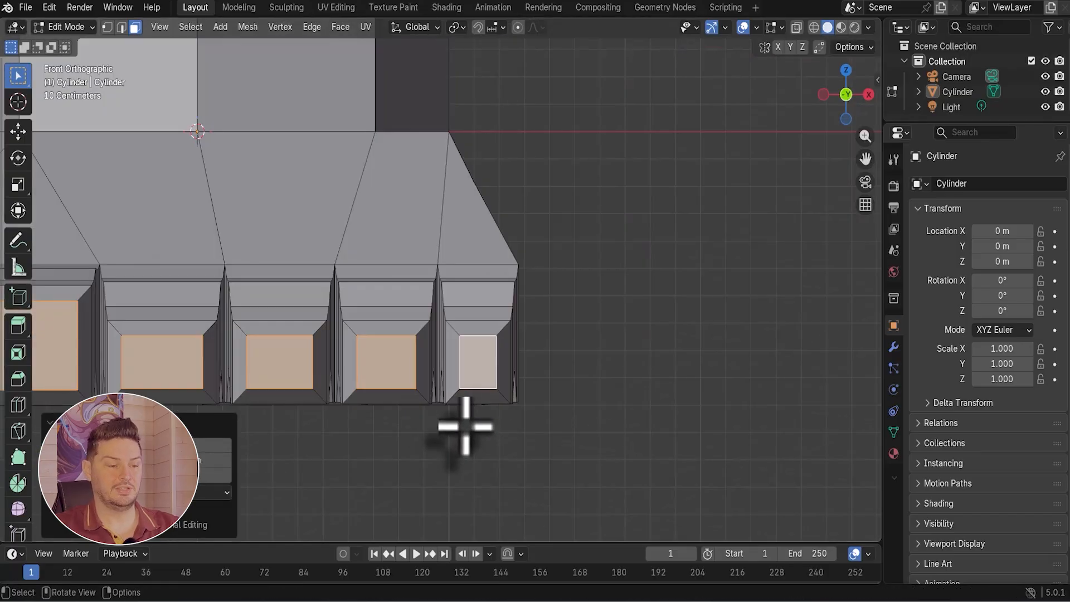
{"action": "middle_click_drag", "start_coordinate": [460, 433], "coordinate": [681, 407], "text": "shift"}
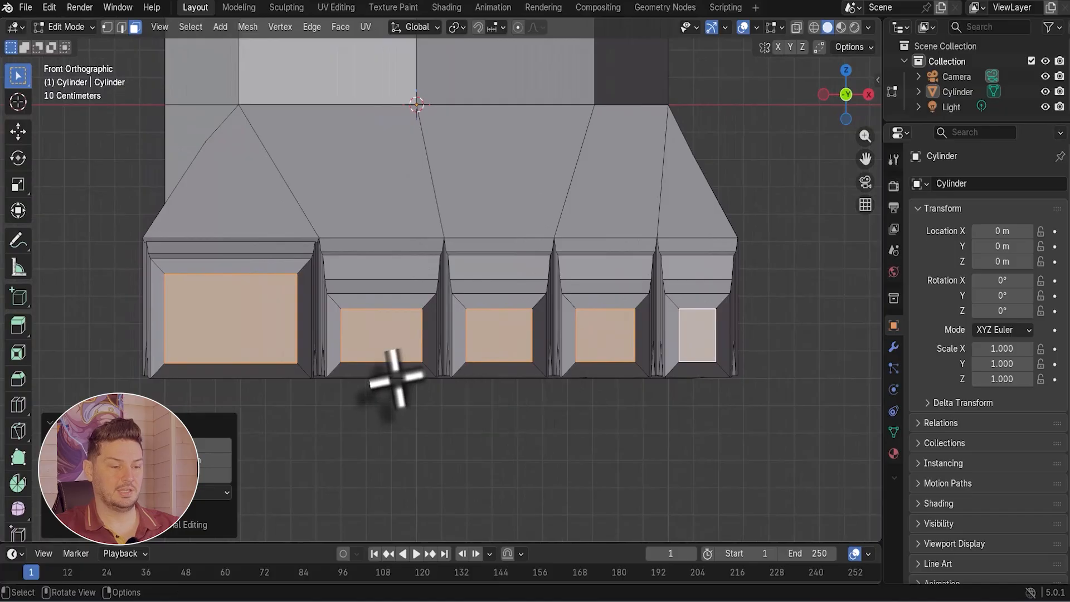
{"action": "scroll", "coordinate": [396, 381], "scroll_direction": "up", "scroll_amount": 1}
{"action": "key", "text": "g"}
{"action": "key", "text": "z"}
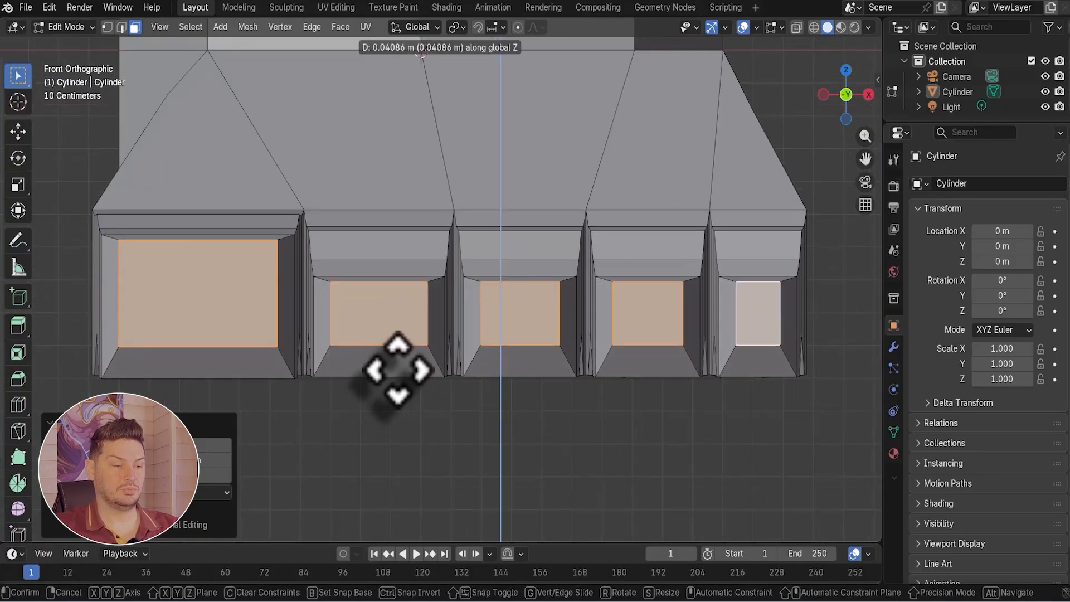
{"action": "left_click", "coordinate": [399, 363]}
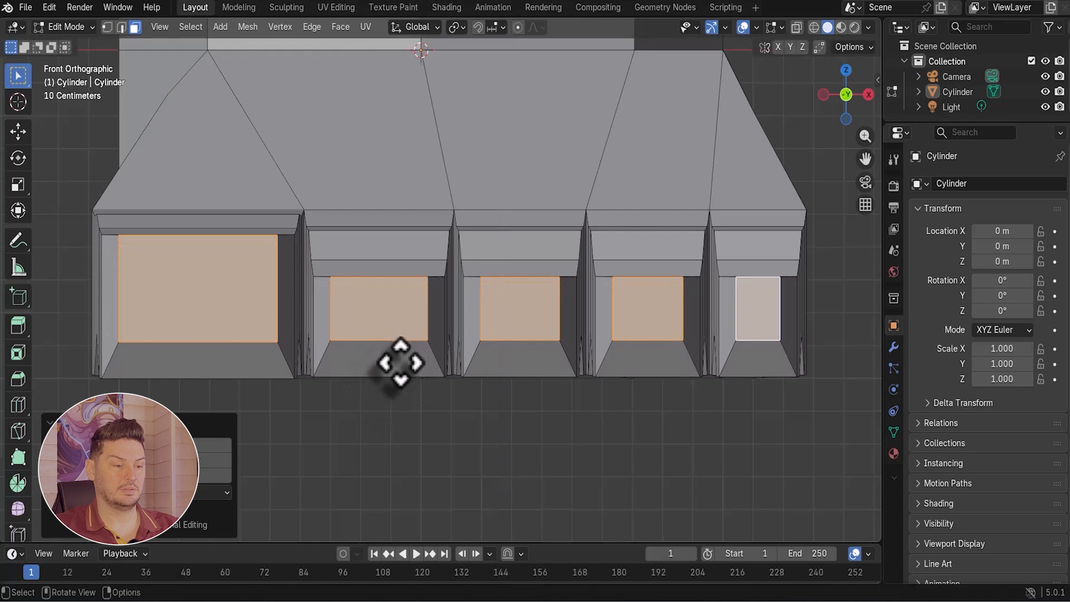
{"action": "scroll", "coordinate": [185, 260], "scroll_direction": "up", "scroll_amount": 3}
{"action": "middle_click_drag", "start_coordinate": [186, 261], "coordinate": [162, 310]}
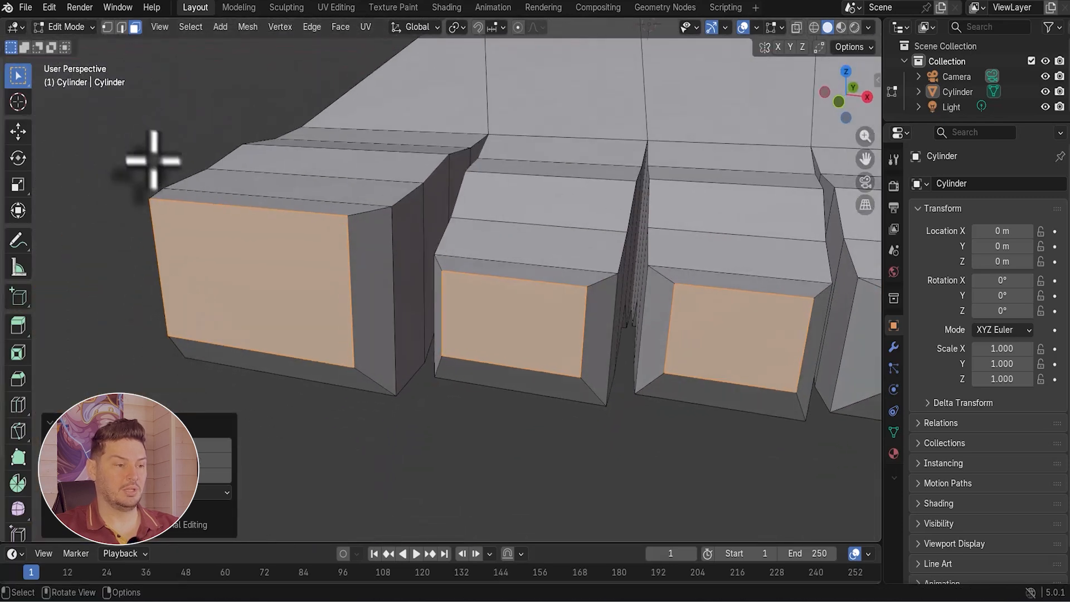
{"action": "middle_click_drag", "start_coordinate": [342, 432], "coordinate": [333, 480]}
{"action": "scroll", "coordinate": [337, 470], "scroll_direction": "up", "scroll_amount": 2}
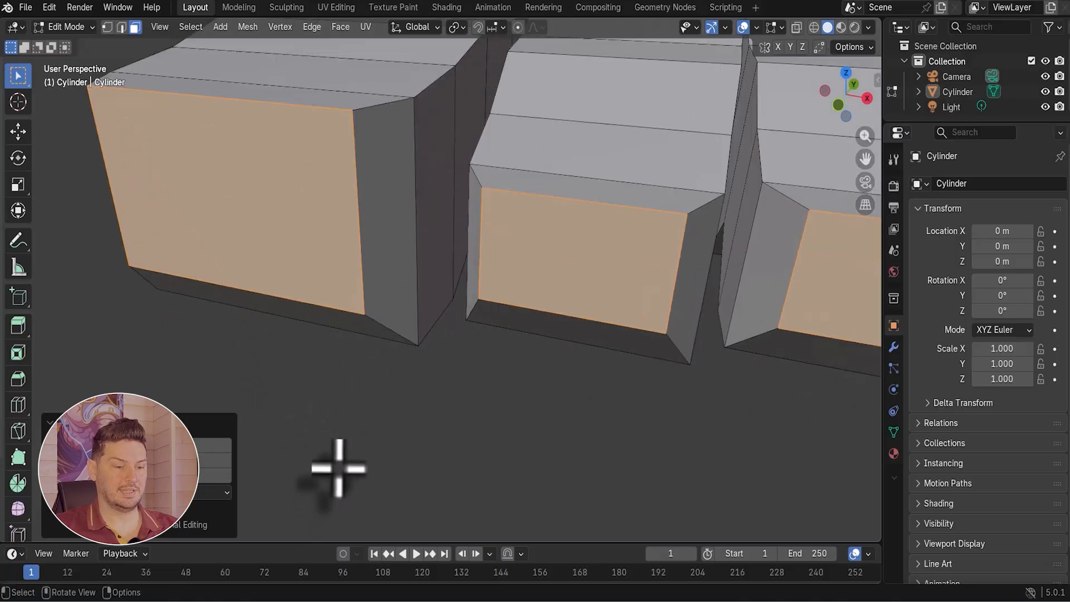
Switch to edge selection and slide the big toe's front upper edge back by a factor of about 0.85.
{"action": "scroll", "coordinate": [339, 474], "scroll_direction": "down", "scroll_amount": 4}
{"action": "middle_click_drag", "start_coordinate": [444, 438], "coordinate": [463, 503]}
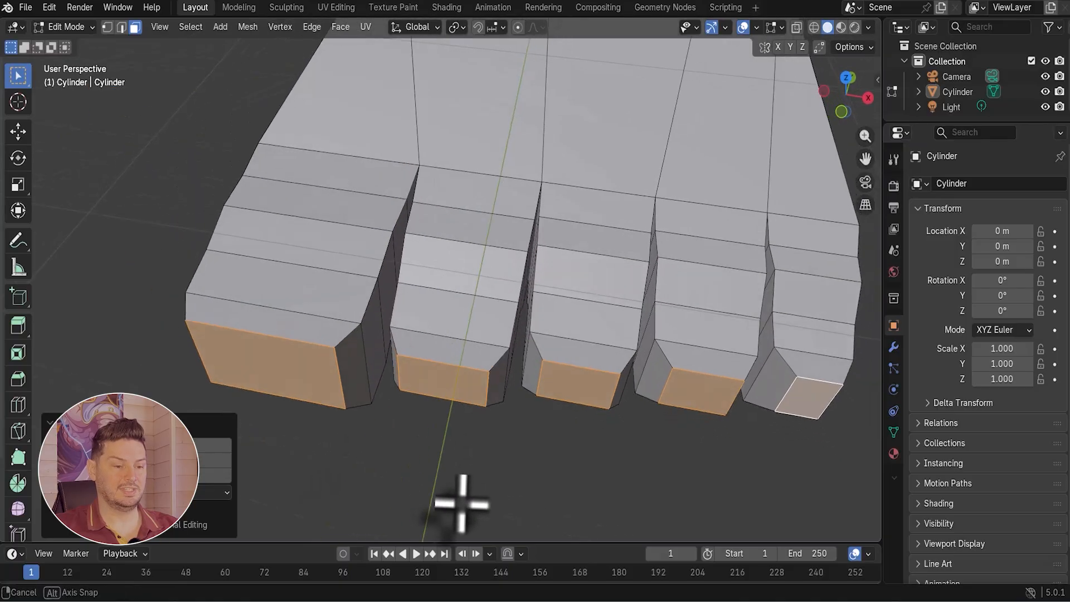
{"action": "left_click", "coordinate": [121, 27]}
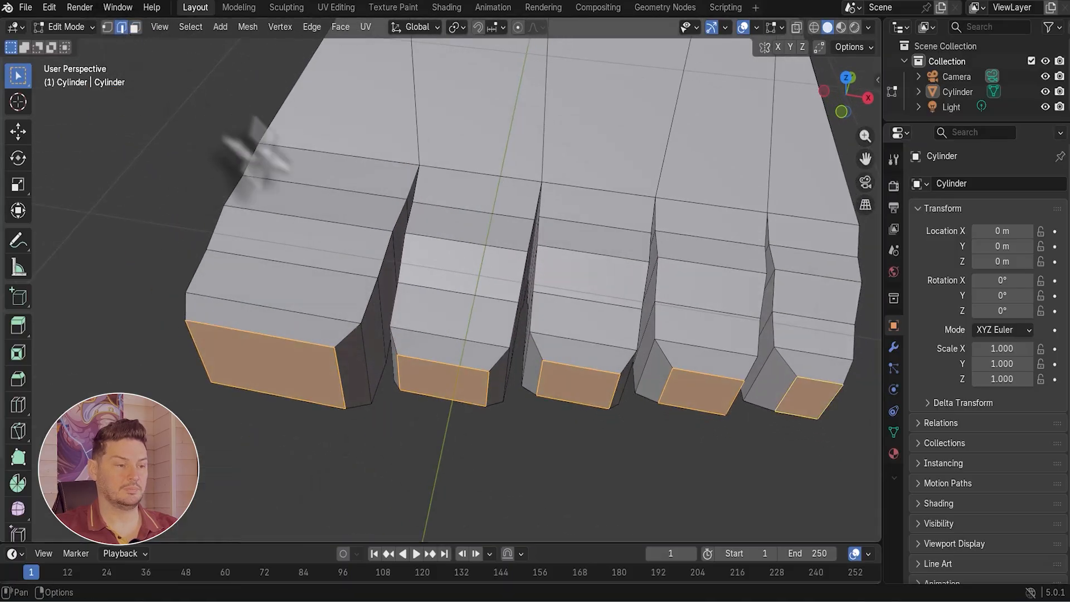
{"action": "left_click", "coordinate": [306, 312]}
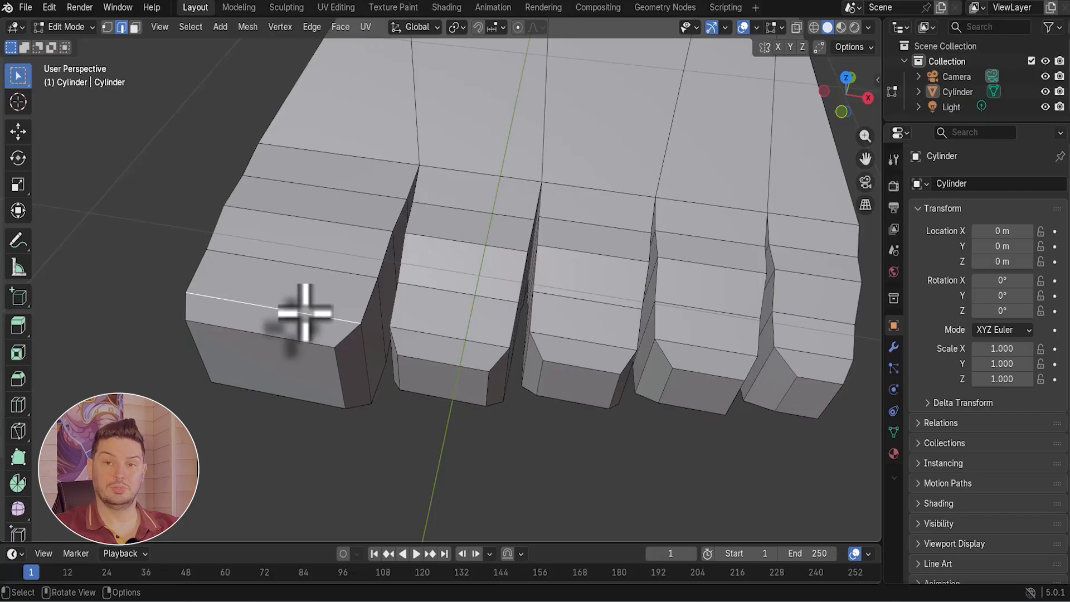
{"action": "key", "text": "g"}
{"action": "key", "text": "g"}
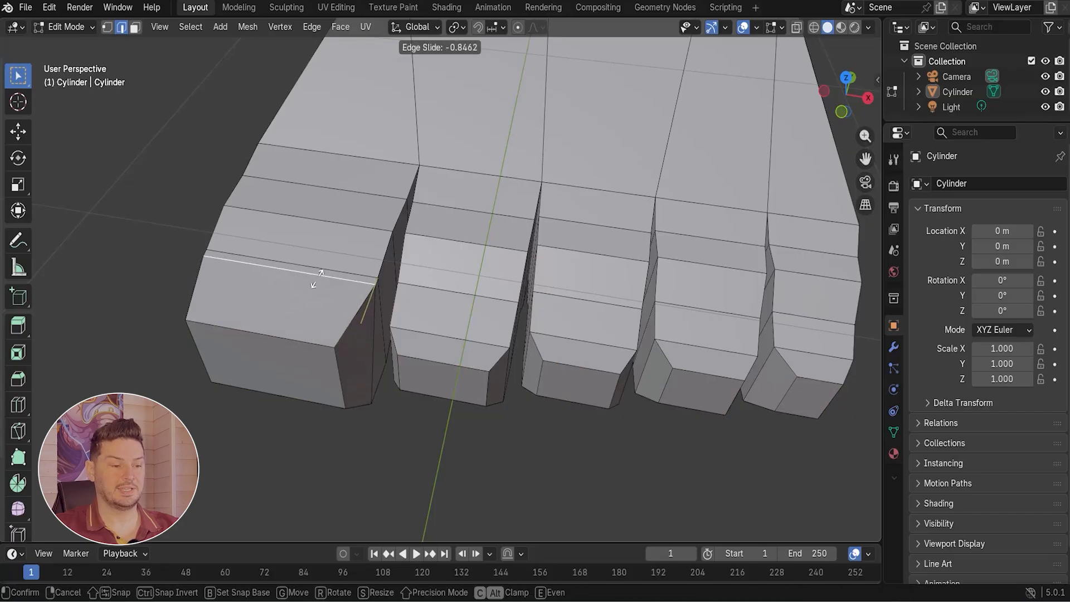
{"action": "left_click", "coordinate": [318, 279]}
Slide the big toe's next edge toward the knuckle by a factor of about 0.31.
{"action": "left_click", "coordinate": [334, 268]}
{"action": "key", "text": "g"}
{"action": "key", "text": "g"}
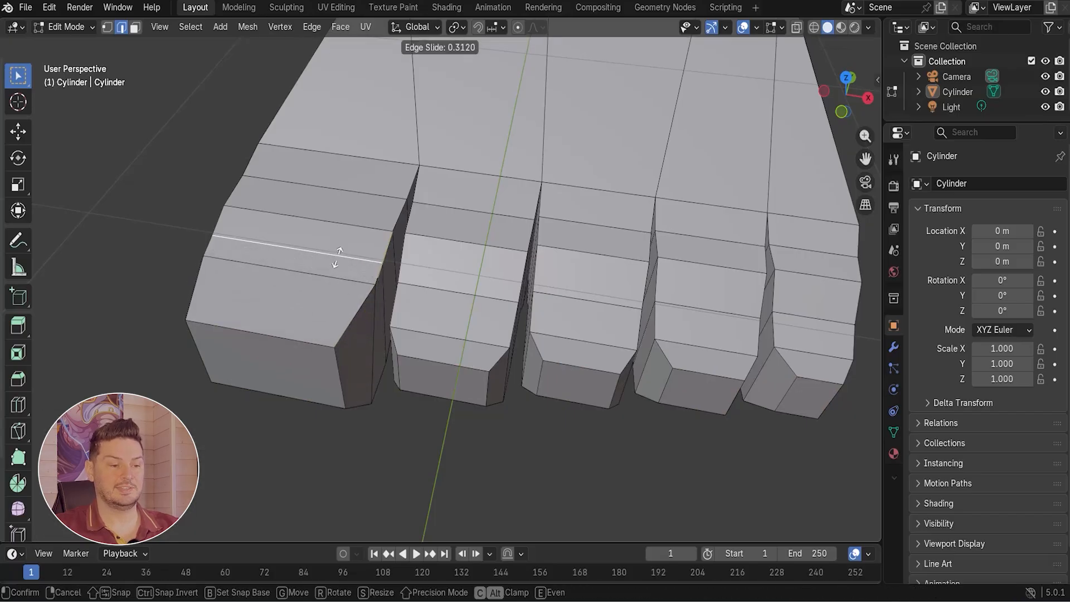
{"action": "left_click", "coordinate": [337, 256]}
Slide the second toe's front upper edge slightly back by a factor of about 0.07.
{"action": "left_click", "coordinate": [468, 338]}
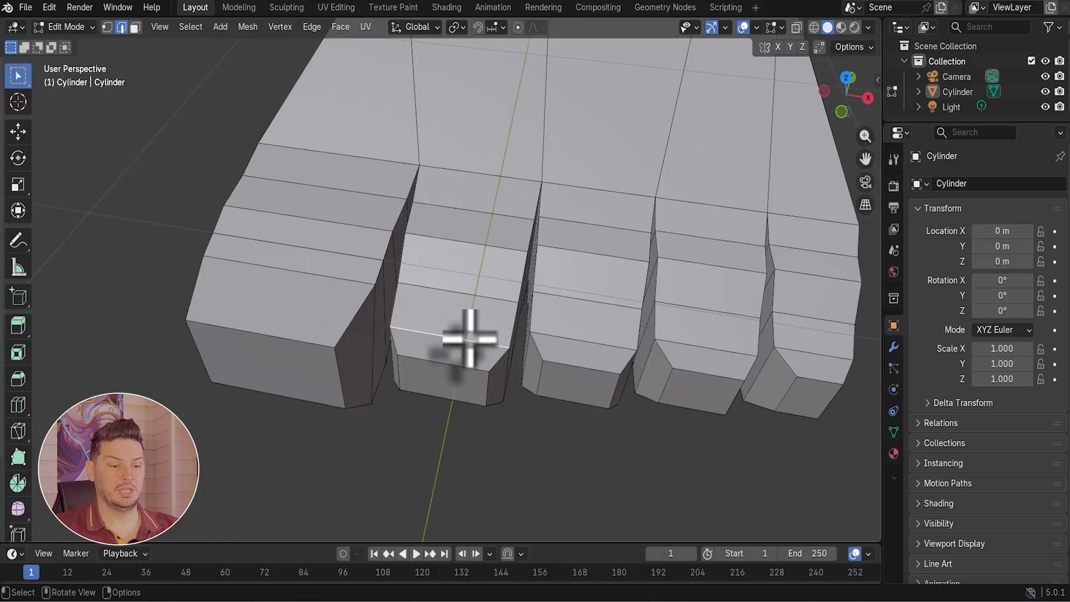
{"action": "key", "text": "g"}
{"action": "key", "text": "g"}
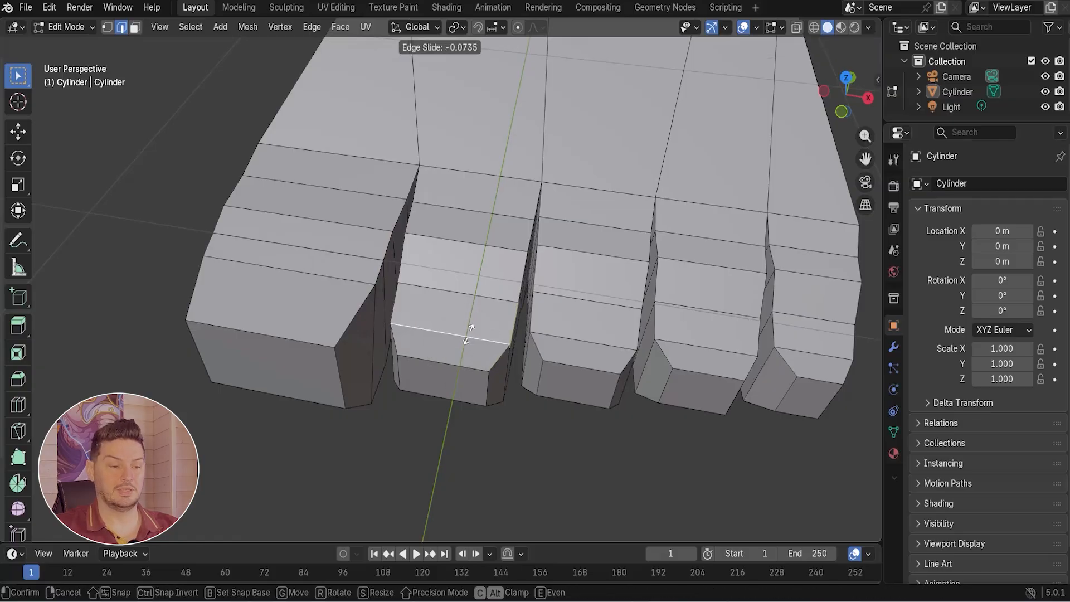
{"action": "left_click", "coordinate": [469, 334]}
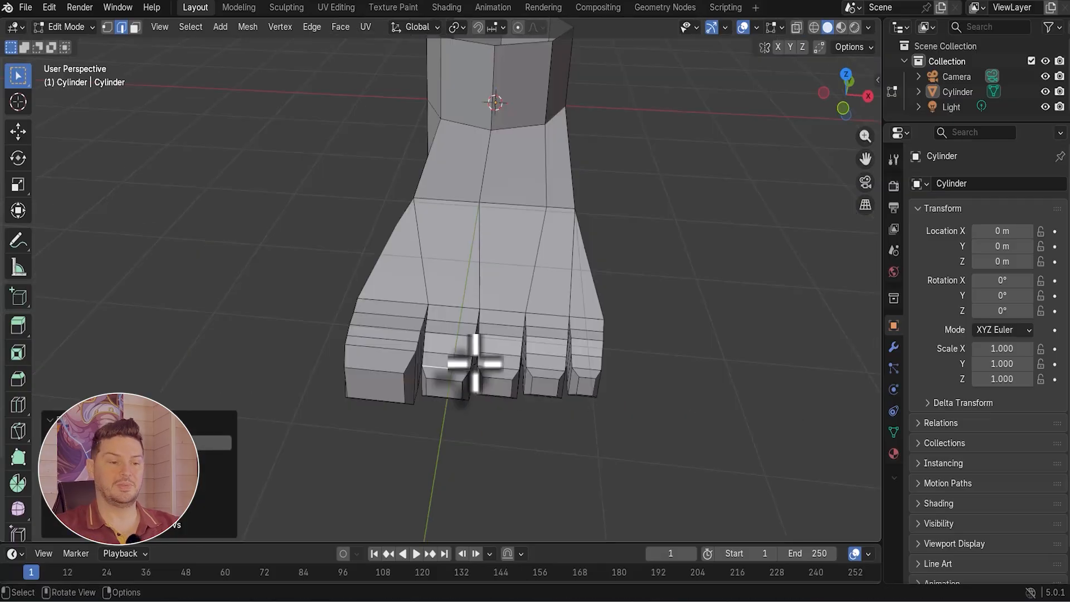
Add a single centred loop cut across the midfoot between the ankle and the top of the instep slope.
{"action": "middle_click_drag", "start_coordinate": [625, 423], "coordinate": [726, 337]}
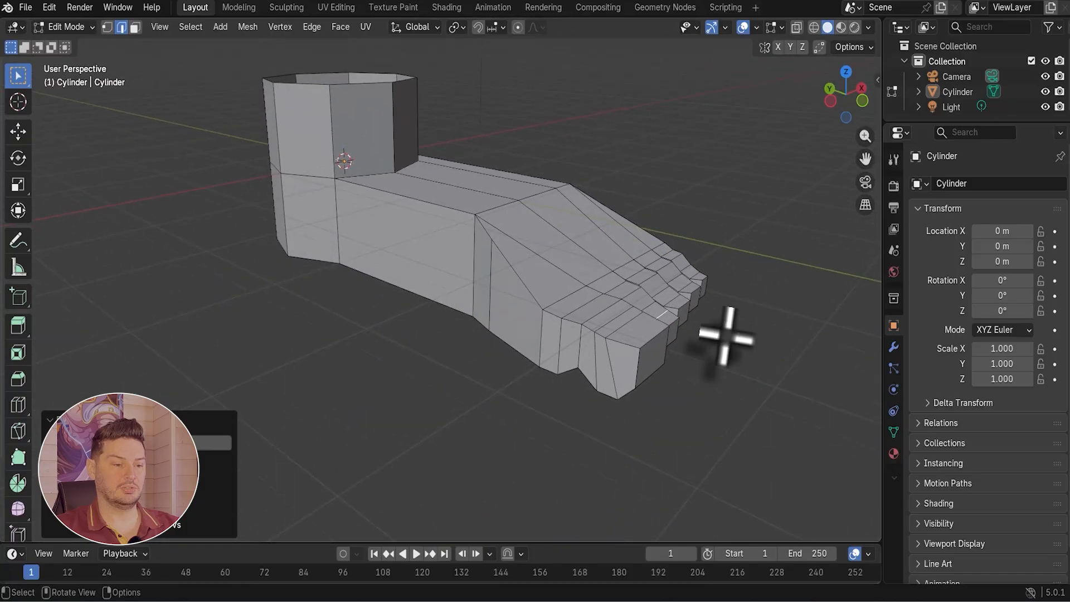
{"action": "middle_click_drag", "start_coordinate": [496, 389], "coordinate": [530, 401]}
{"action": "scroll", "coordinate": [530, 401], "scroll_direction": "up", "scroll_amount": 2}
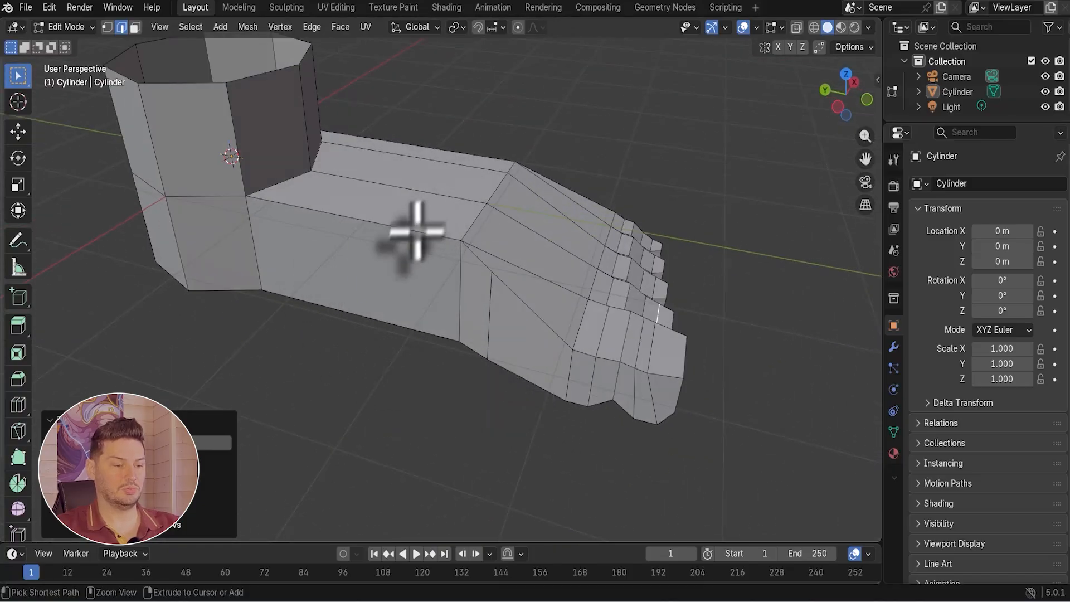
{"action": "key", "text": "ctrl+r"}
{"action": "left_click", "coordinate": [401, 242]}
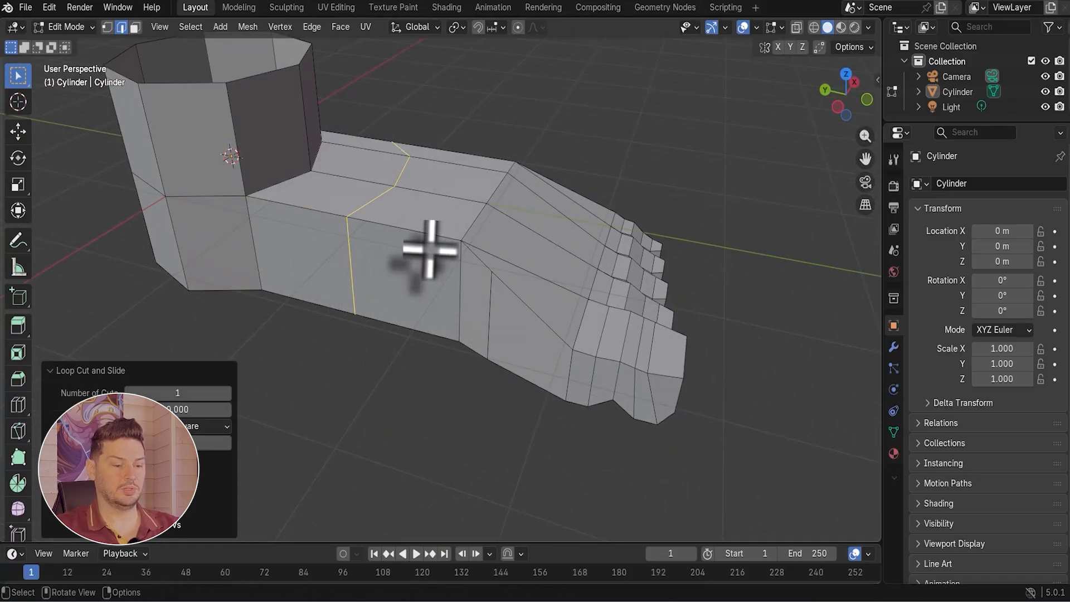
In the left view, raise the sole edge on the big-toe side beneath the midfoot along Z to form the arch.
{"action": "key", "text": "ctrl+KP_3"}
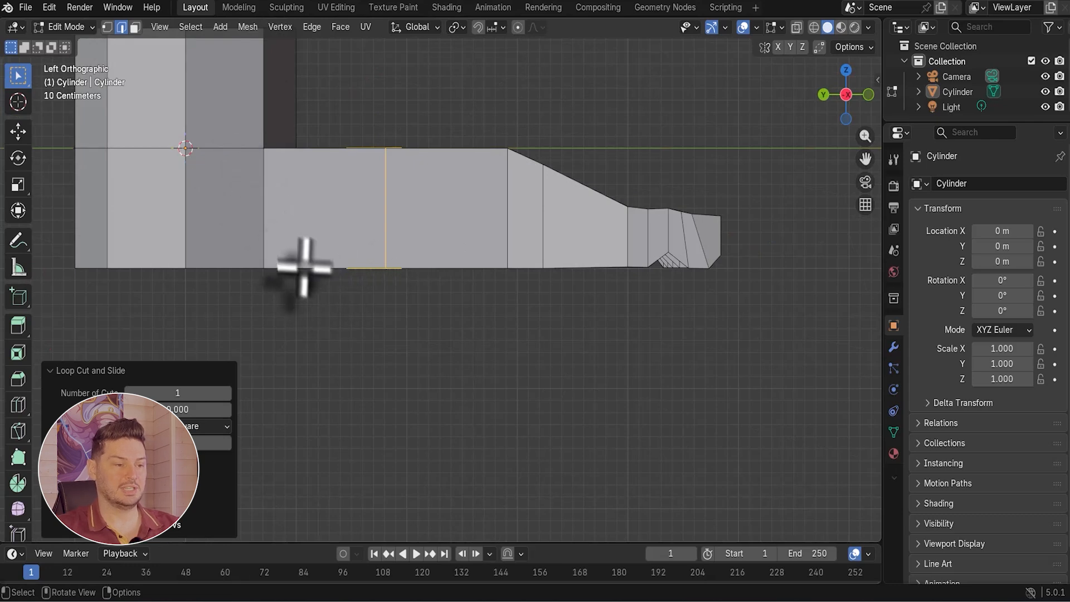
{"action": "left_click", "coordinate": [310, 267]}
{"action": "key", "text": "g"}
{"action": "key", "text": "z"}
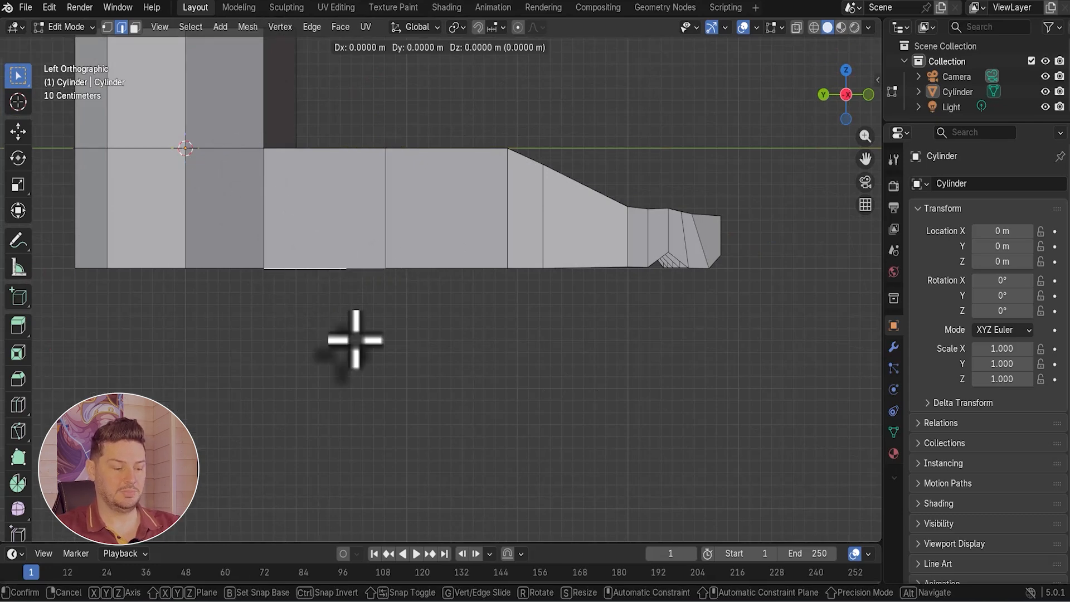
{"action": "left_click", "coordinate": [316, 296]}
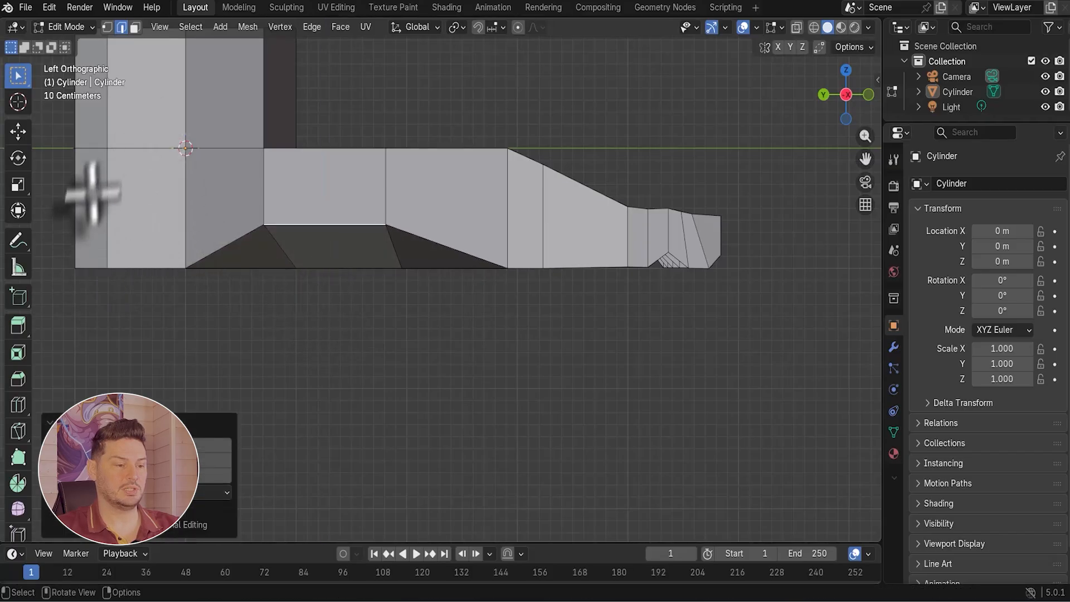
In the front view, raise the two front edges where the ankle meets the foot about 0.48 m along Z.
{"action": "middle_click_drag", "start_coordinate": [756, 252], "coordinate": [353, 248]}
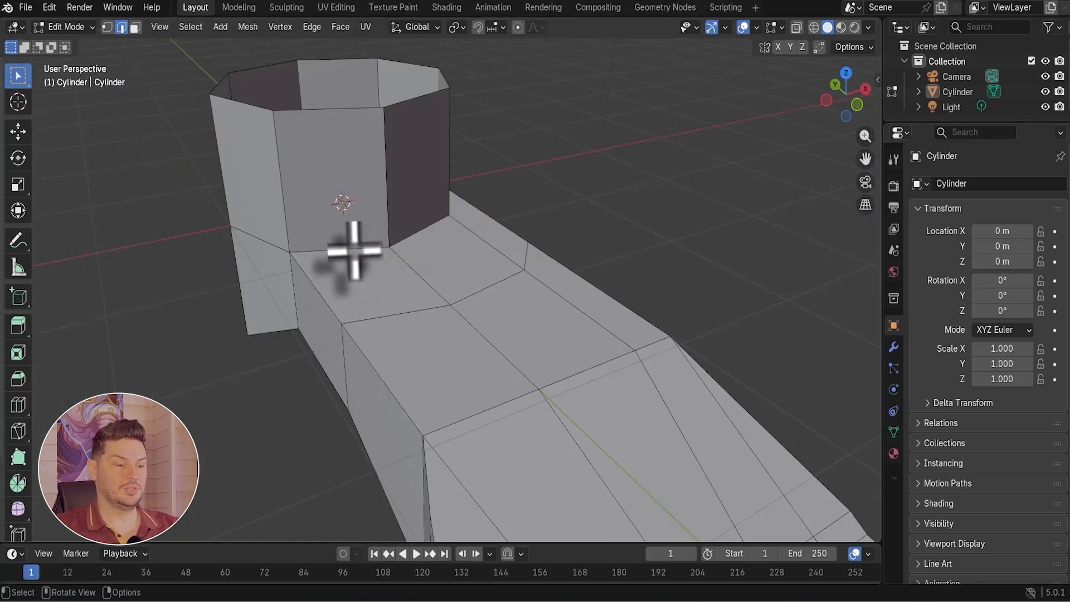
{"action": "left_click", "coordinate": [431, 225], "text": "shift"}
{"action": "key", "text": "KP_1"}
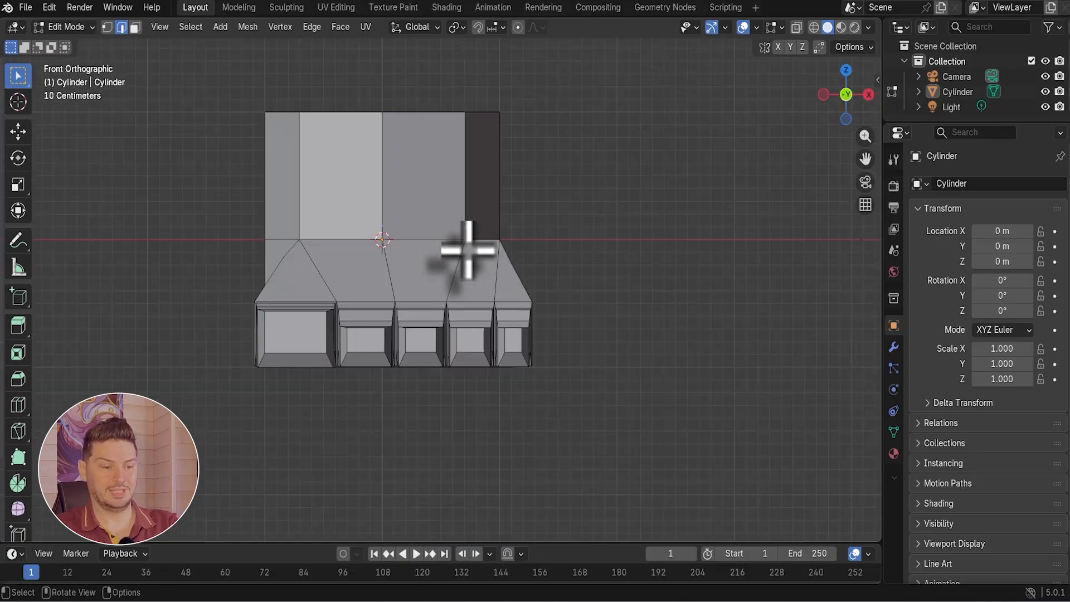
{"action": "key", "text": "g"}
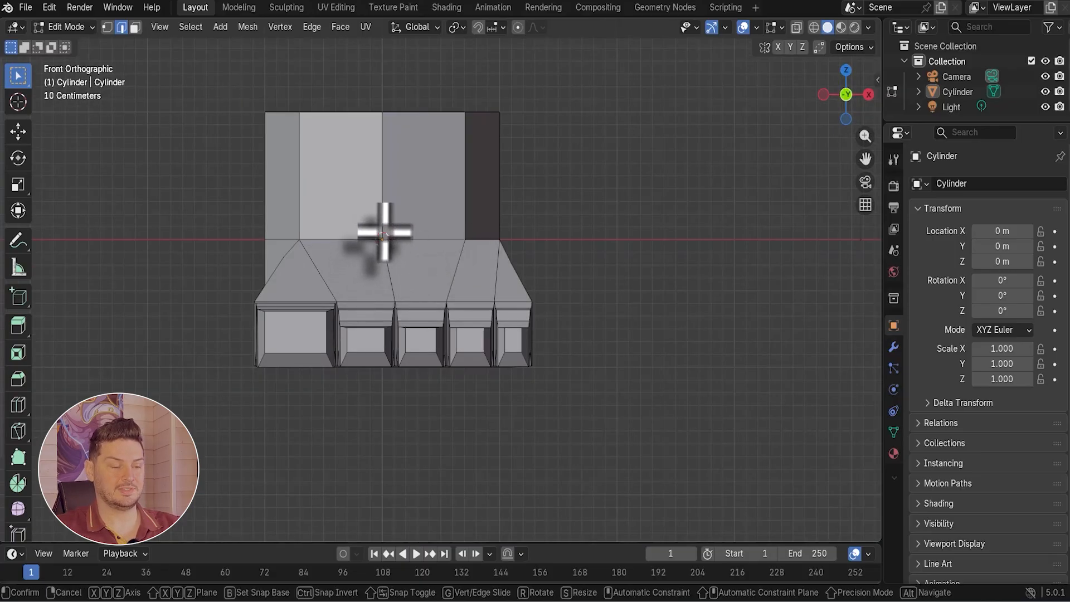
{"action": "key", "text": "z"}
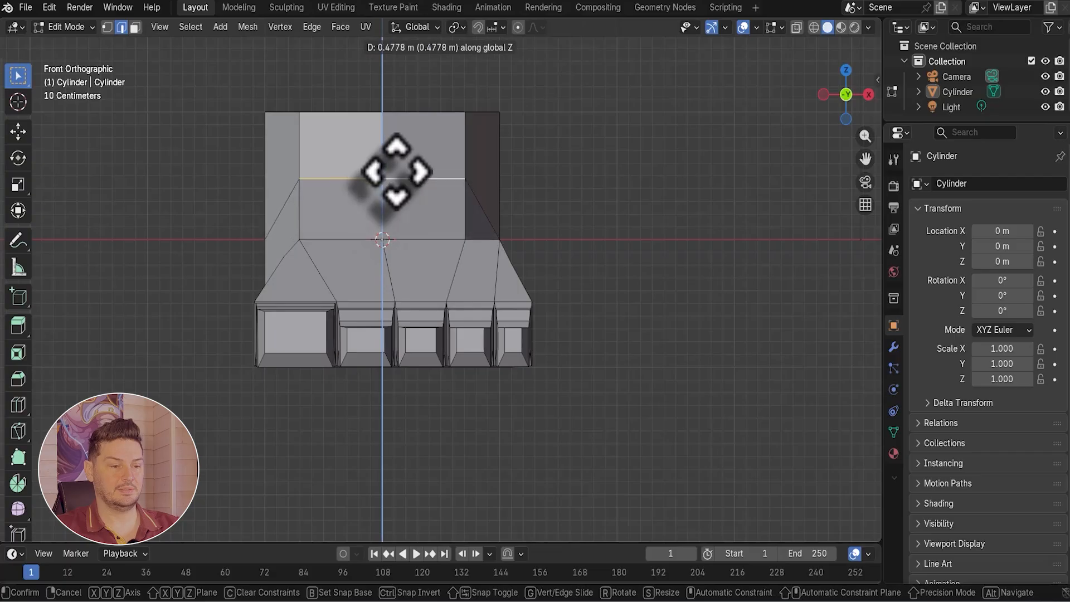
{"action": "left_click", "coordinate": [396, 170]}
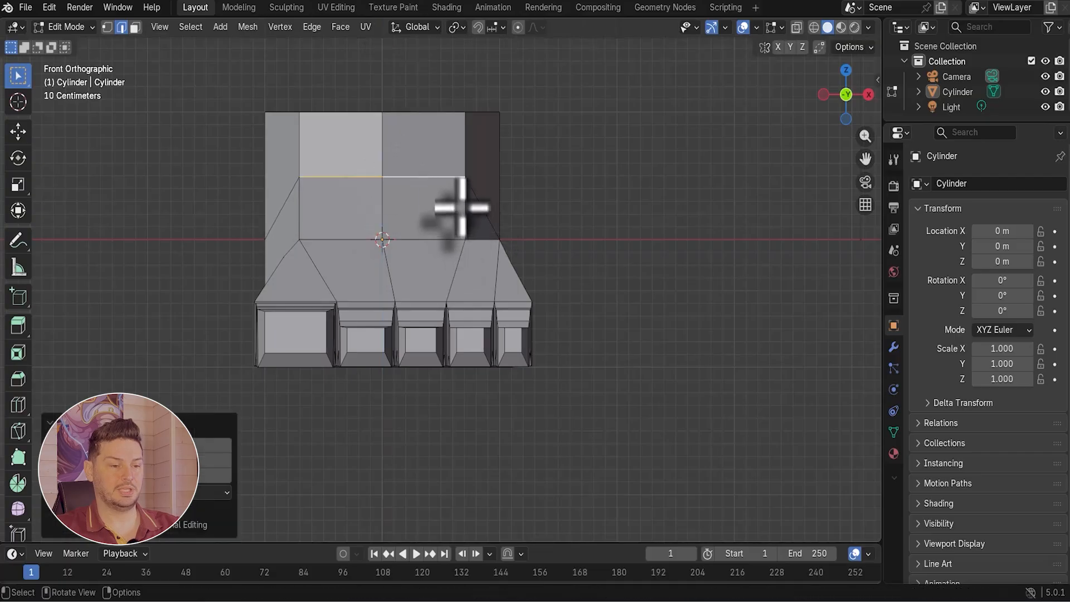
Raise only the front ankle edge on the big-toe side by a further 0.41 m or so along Z.
{"action": "left_click", "coordinate": [355, 180]}
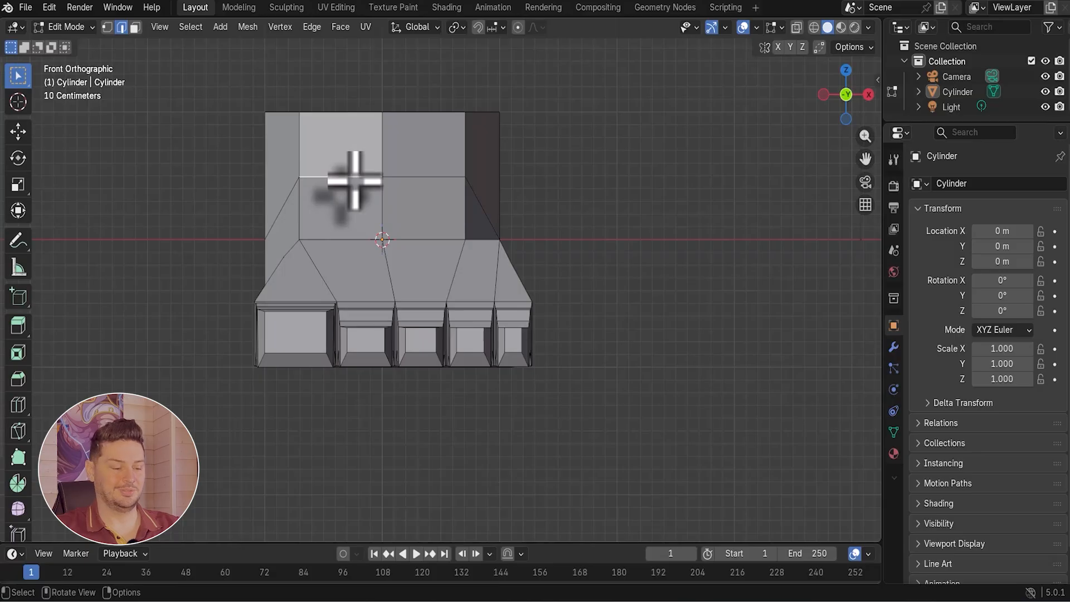
{"action": "key", "text": "g"}
{"action": "key", "text": "z"}
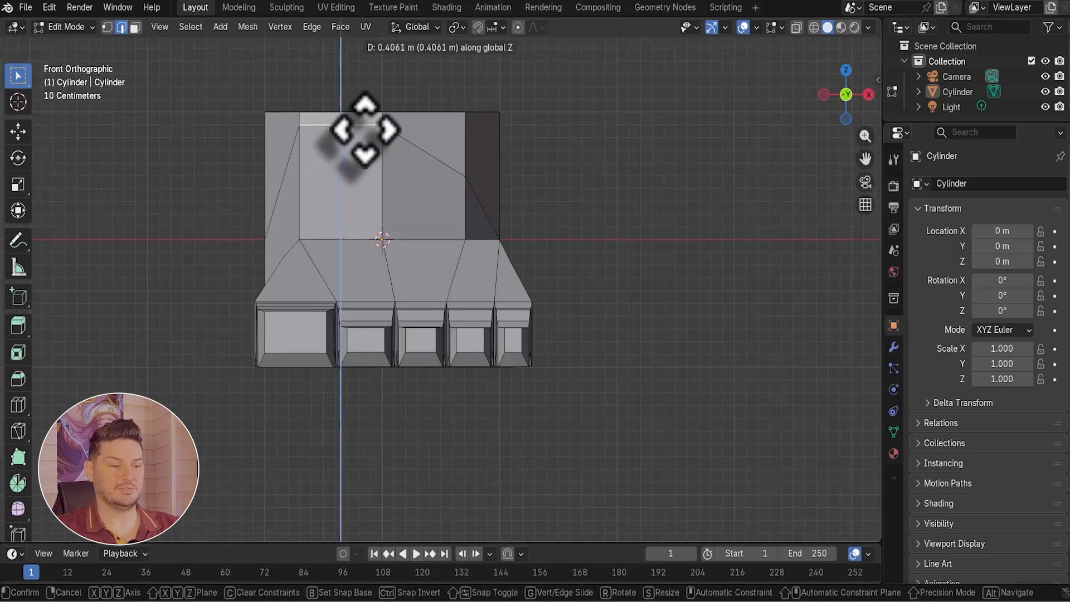
{"action": "left_click", "coordinate": [365, 127]}
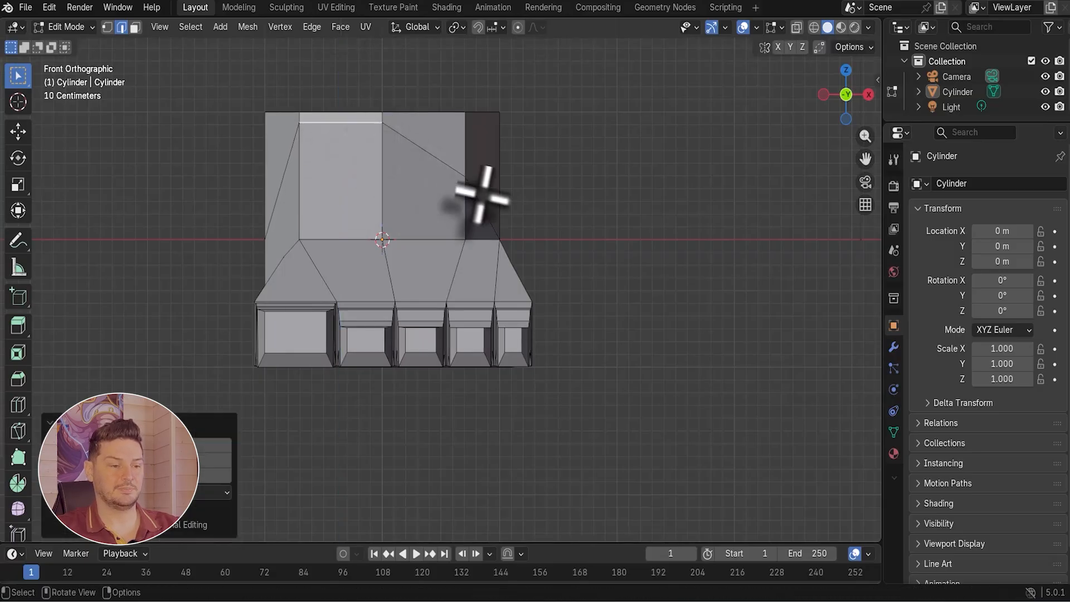
Add one centred horizontal loop cut around the sides of the foot and the toes.
{"action": "middle_click_drag", "start_coordinate": [478, 191], "coordinate": [389, 289]}
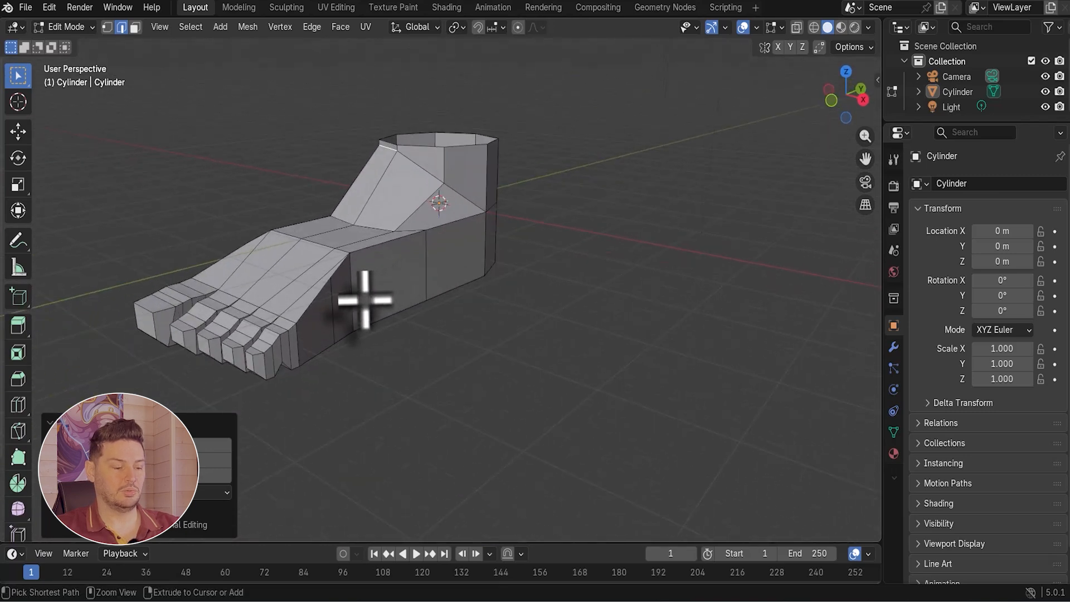
{"action": "key", "text": "ctrl+r"}
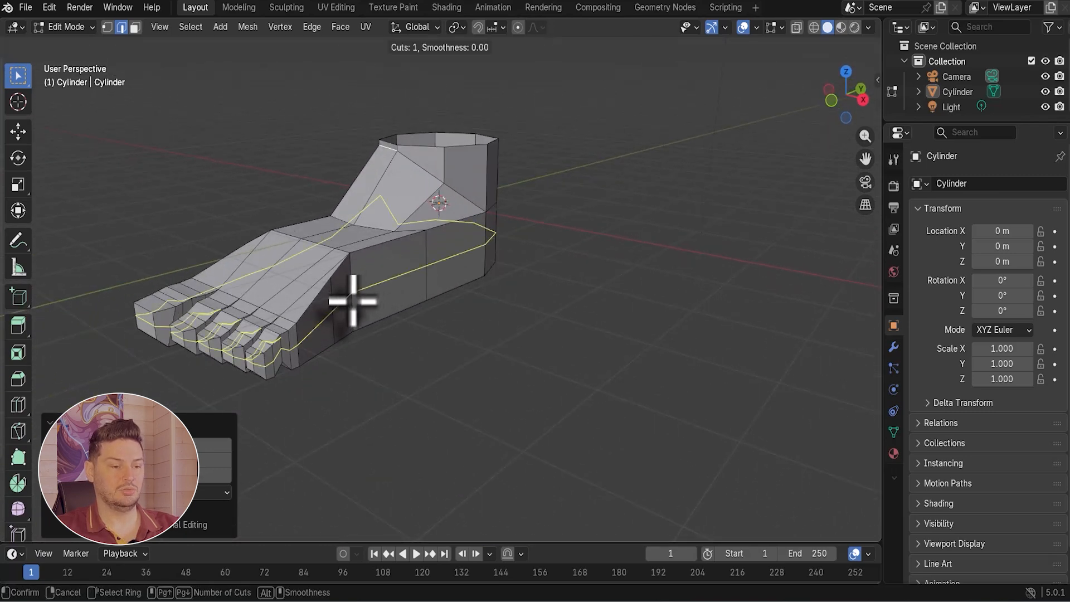
{"action": "left_click", "coordinate": [352, 301]}
{"action": "right_click", "coordinate": [353, 300]}
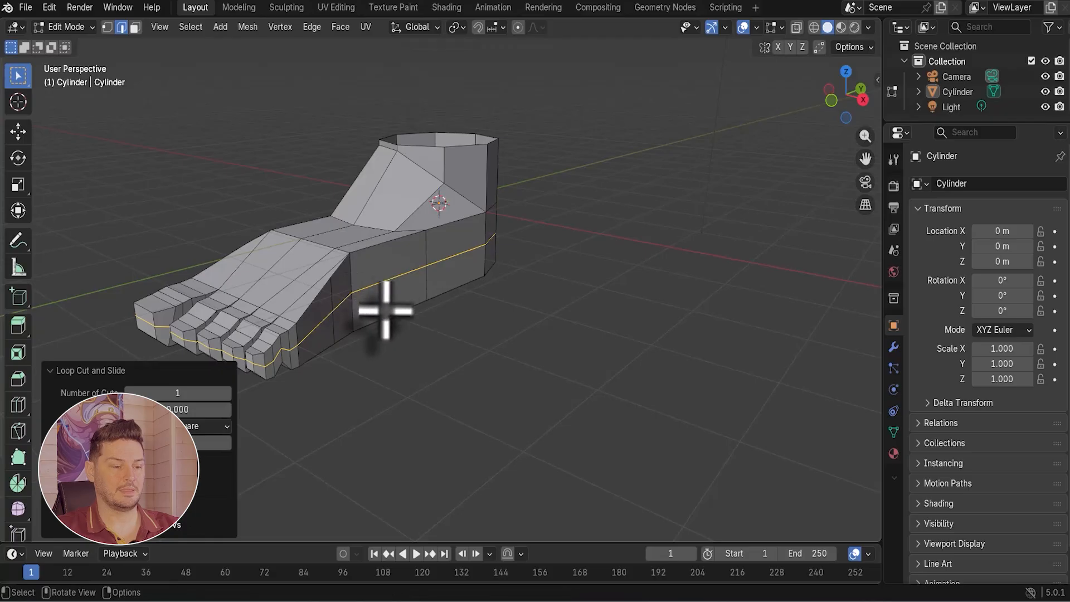
Select the mid-height side edges on both sides of the midfoot and scale them outward along X by about 1.2.
{"action": "scroll", "coordinate": [386, 311], "scroll_direction": "up", "scroll_amount": 3}
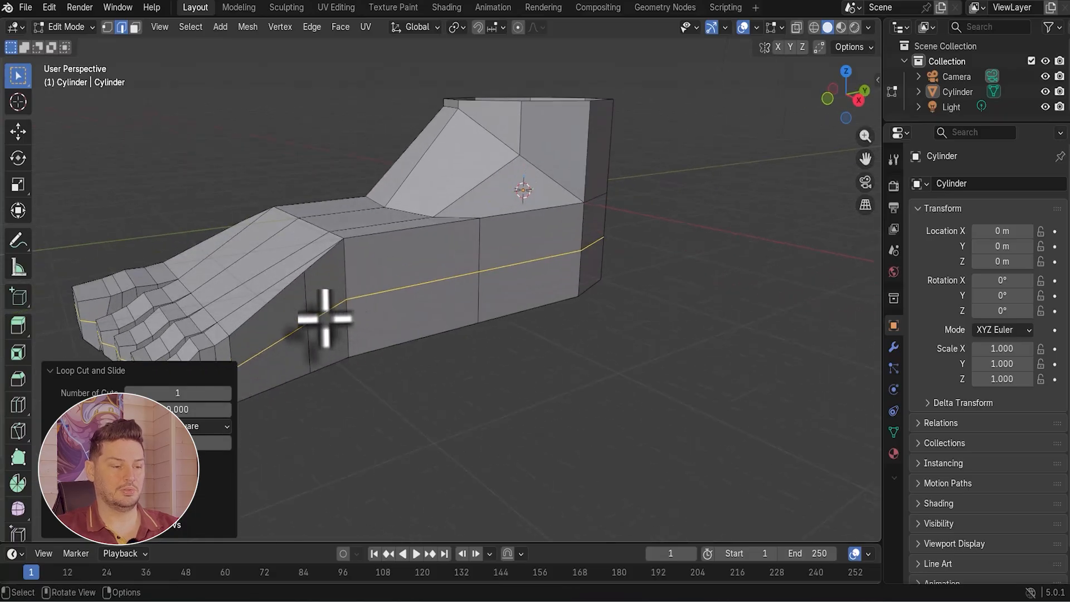
{"action": "left_click", "coordinate": [326, 317], "text": "shift"}
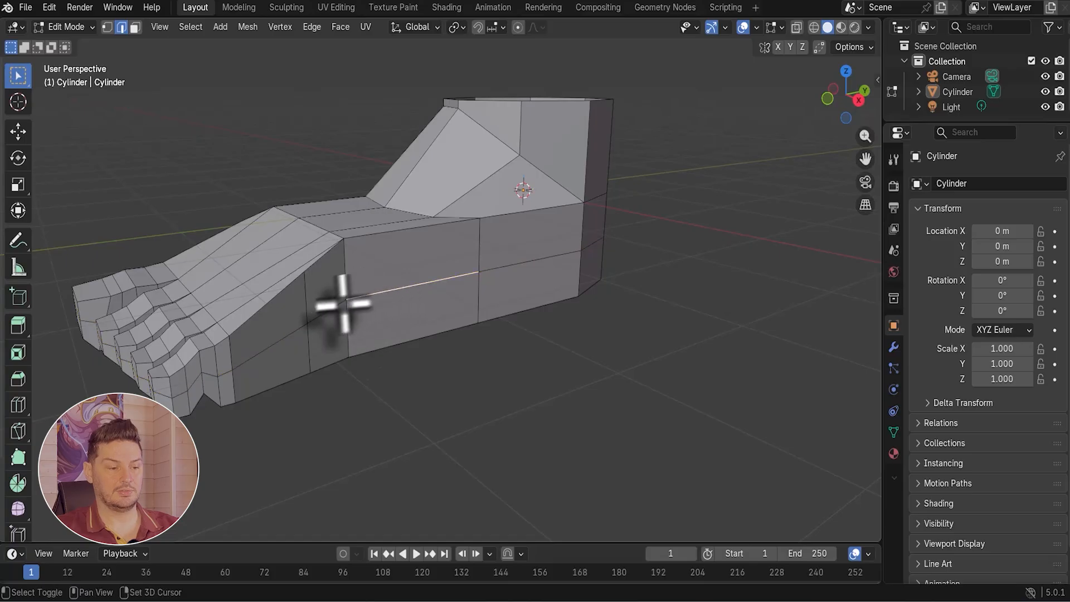
{"action": "middle_click_drag", "start_coordinate": [335, 307], "coordinate": [355, 334]}
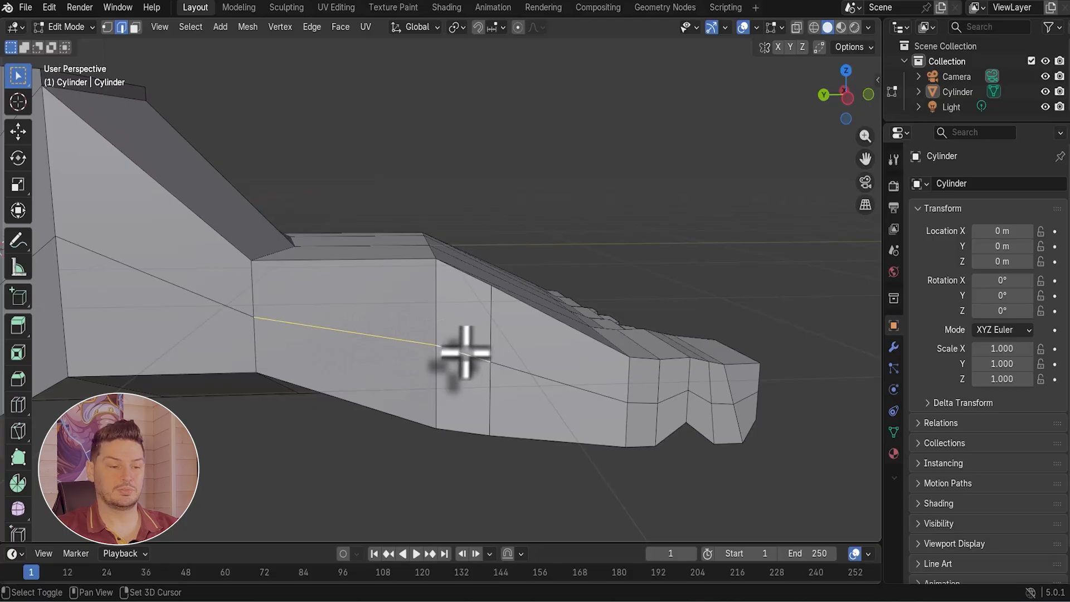
{"action": "middle_click_drag", "start_coordinate": [465, 353], "coordinate": [451, 375]}
{"action": "key", "text": "s"}
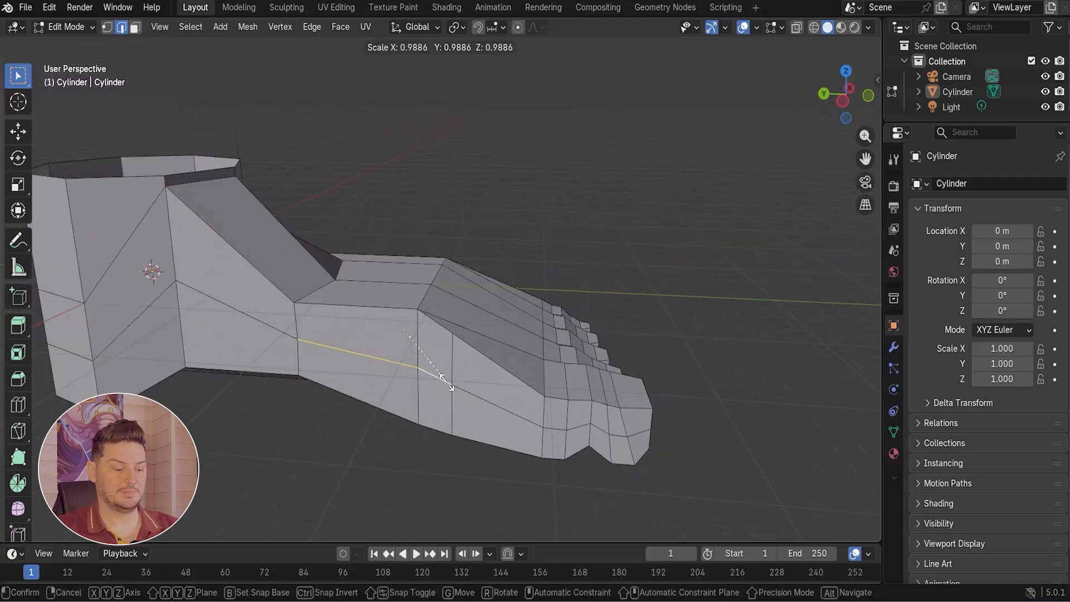
{"action": "key", "text": "x"}
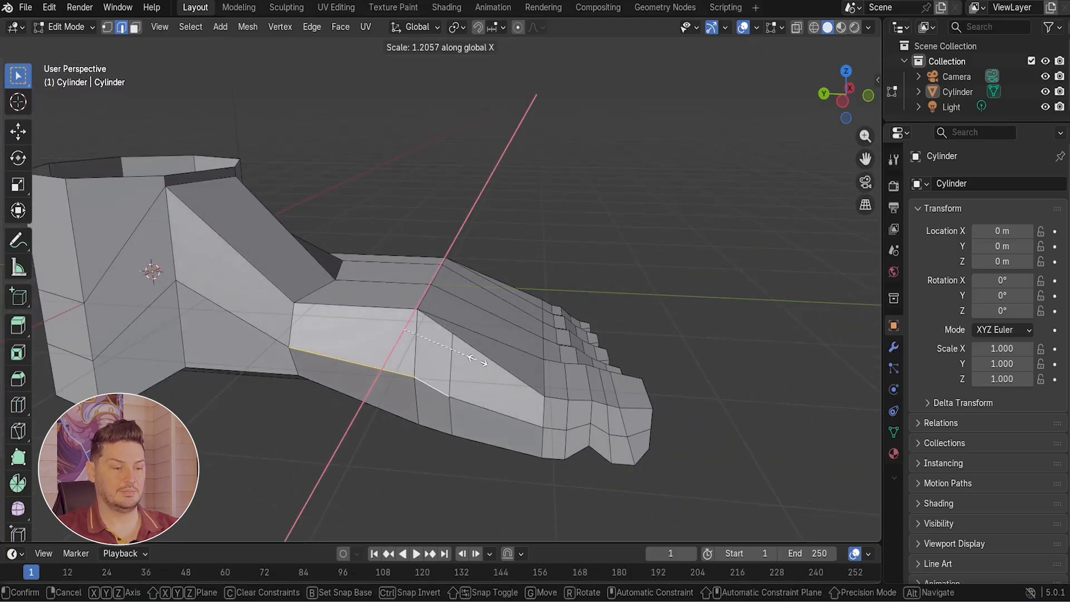
{"action": "left_click", "coordinate": [491, 361]}
Add a Subdivision Surface modifier to the foot and set its viewport level to 3.
{"action": "middle_click_drag", "start_coordinate": [501, 362], "coordinate": [449, 354]}
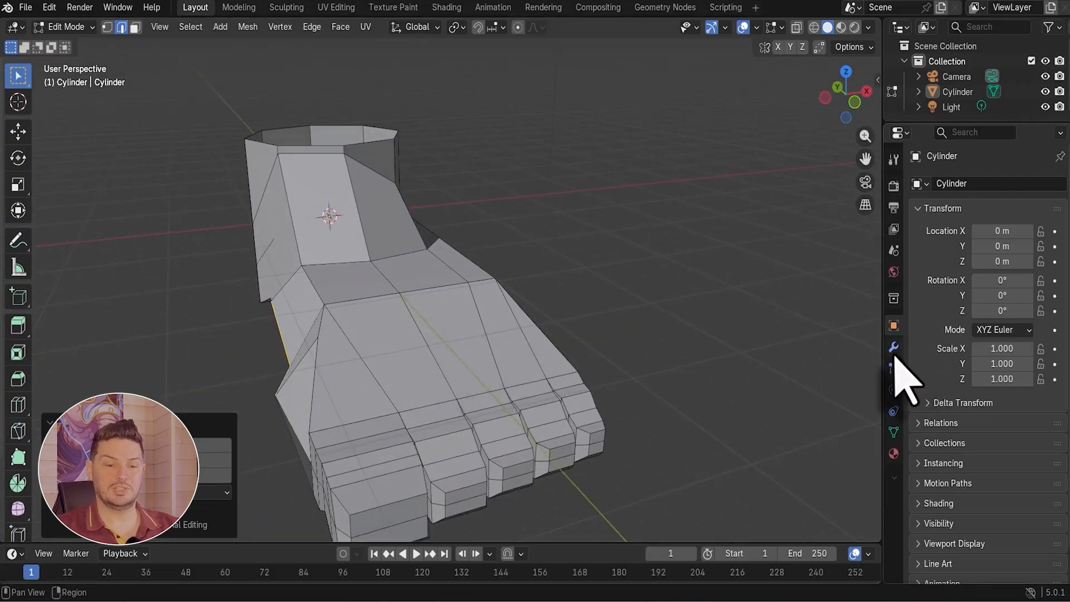
{"action": "left_click", "coordinate": [892, 347]}
{"action": "left_click", "coordinate": [983, 183]}
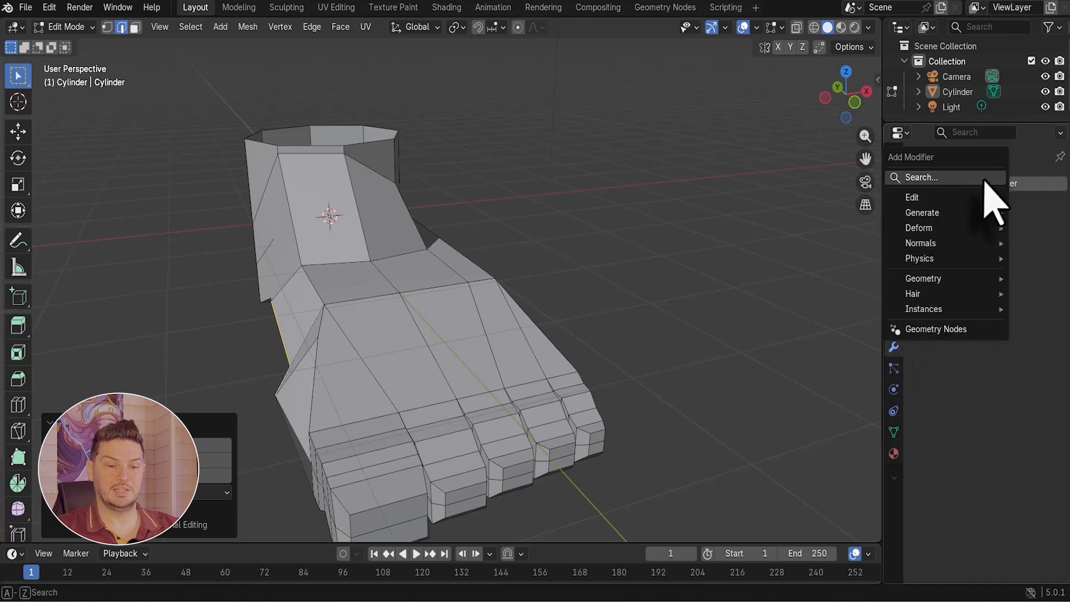
{"action": "left_click", "coordinate": [965, 178]}
{"action": "type", "text": "sub"}
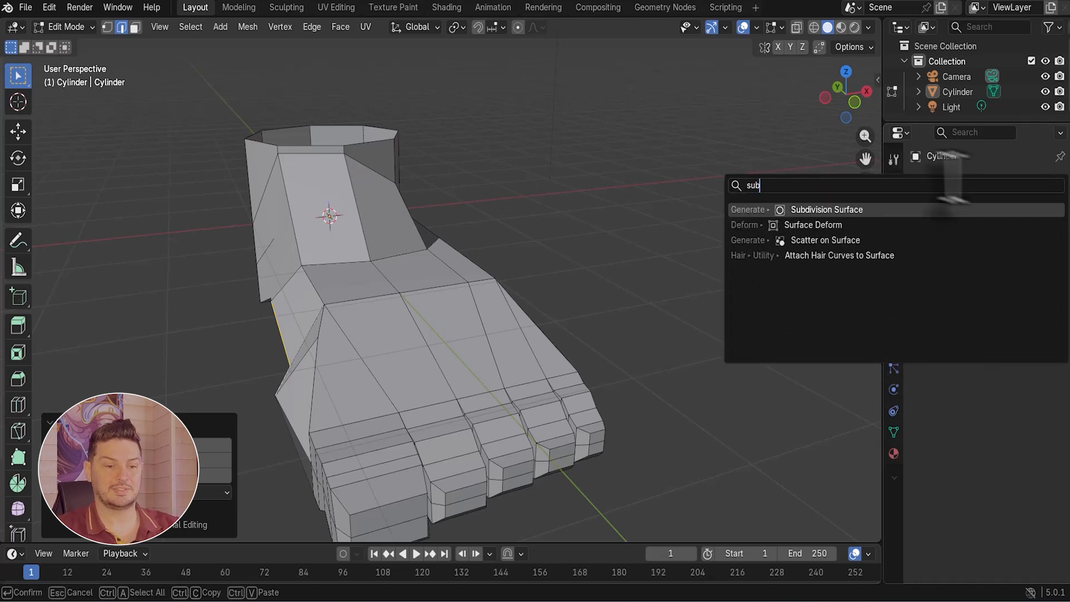
{"action": "left_click", "coordinate": [879, 211]}
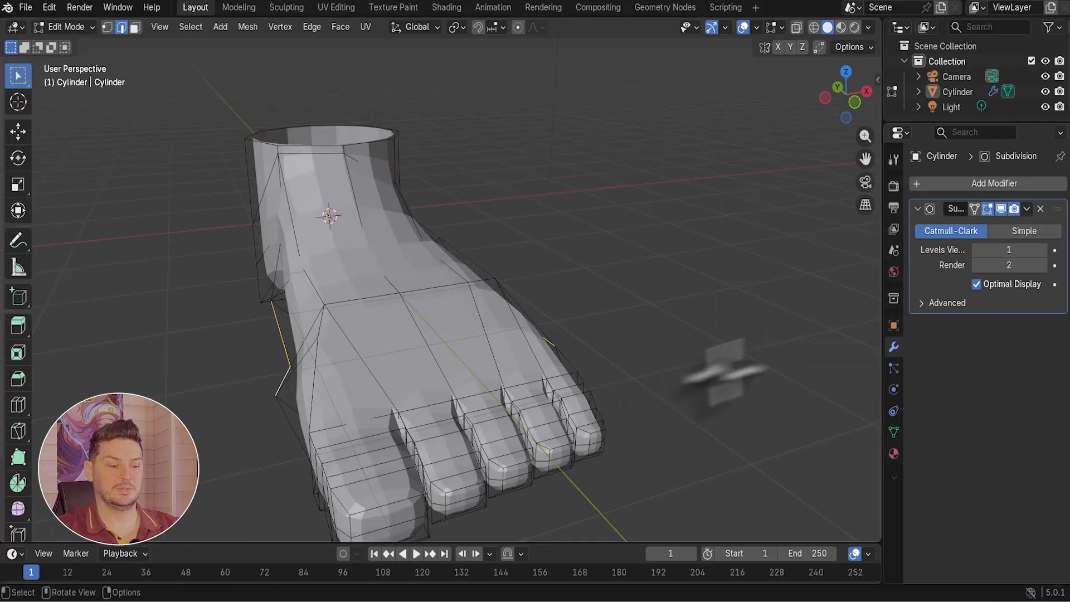
{"action": "left_click", "coordinate": [1041, 249]}
{"action": "left_click", "coordinate": [1041, 249]}
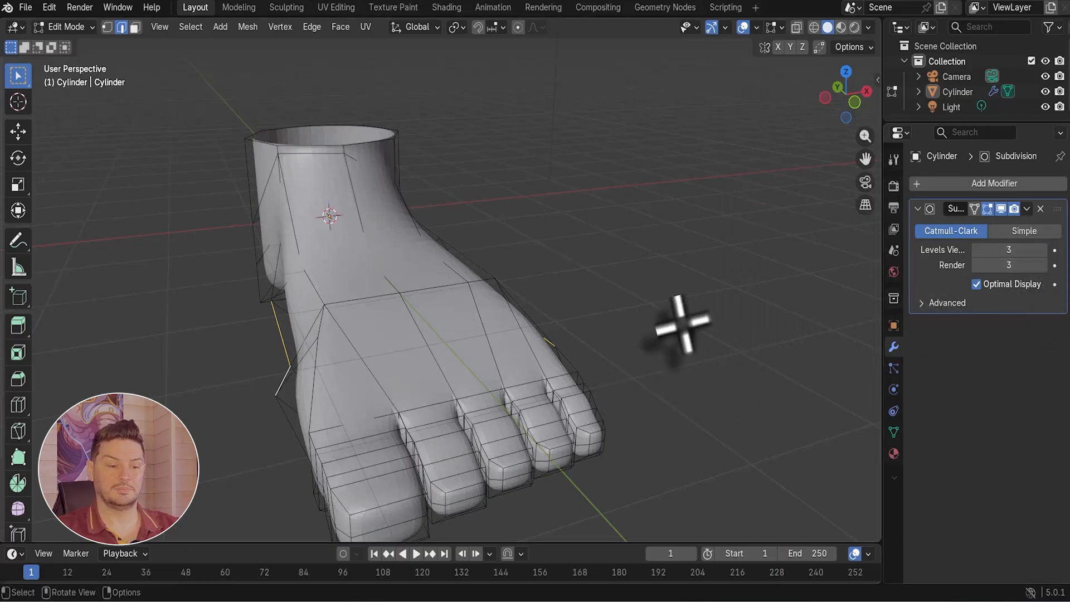
Return the foot to Object Mode and shade it smooth.
{"action": "middle_click_drag", "start_coordinate": [683, 323], "coordinate": [597, 282], "text": "shift"}
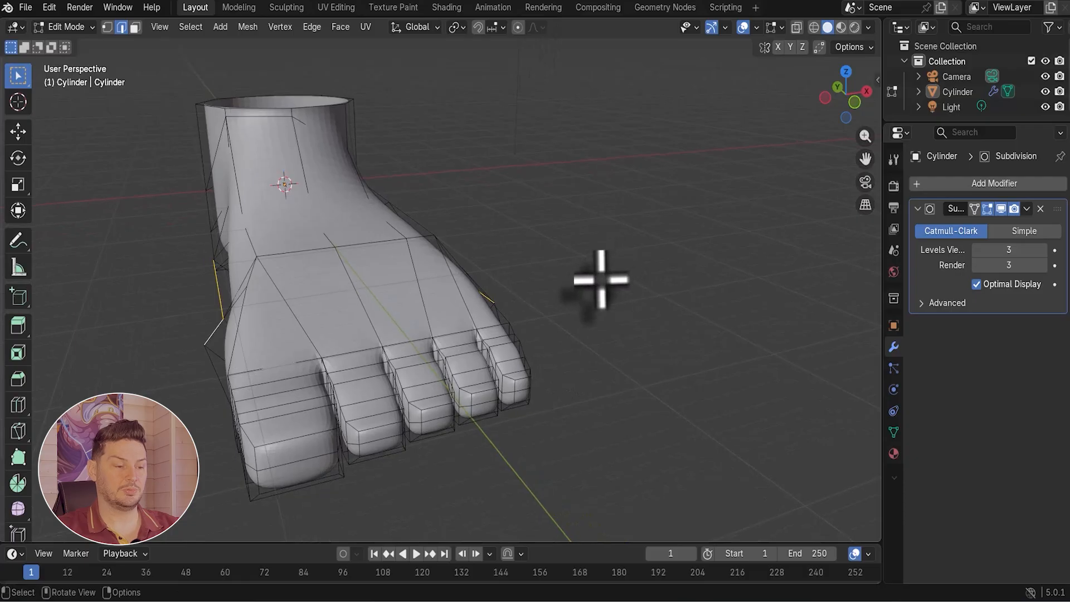
{"action": "middle_click_drag", "start_coordinate": [543, 306], "coordinate": [589, 316]}
{"action": "key", "text": "Tab"}
{"action": "left_click", "coordinate": [459, 218]}
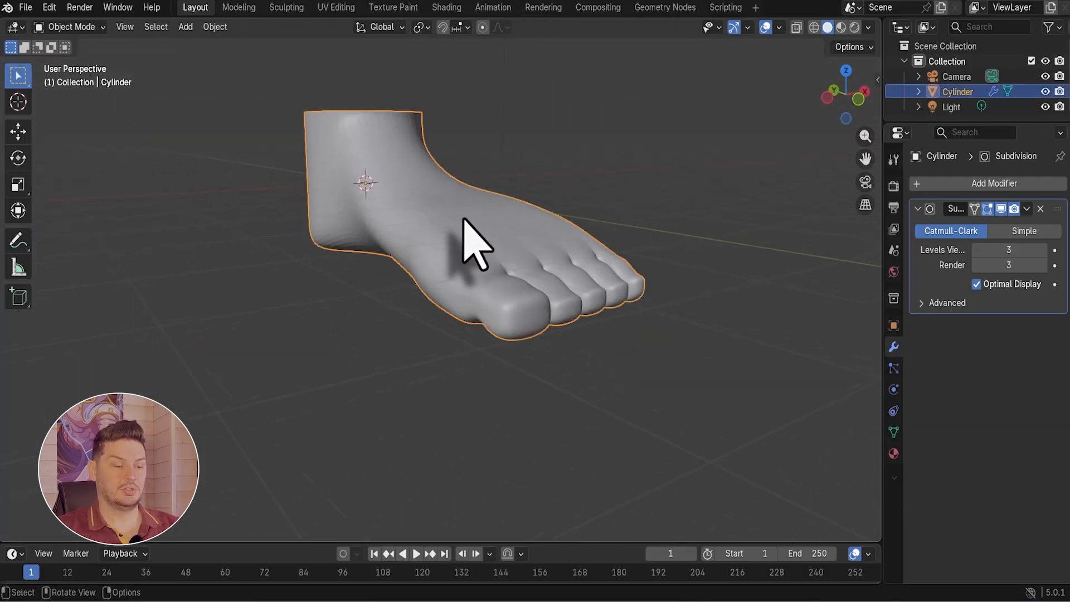
{"action": "right_click", "coordinate": [463, 219]}
{"action": "left_click", "coordinate": [461, 217]}
{"action": "middle_click_drag", "start_coordinate": [468, 219], "coordinate": [387, 327]}
Select the mid-height front edge at the tip of all five toes and move them slightly forward along Y.
{"action": "key", "text": "Tab"}
{"action": "scroll", "coordinate": [304, 389], "scroll_direction": "up", "scroll_amount": 2}
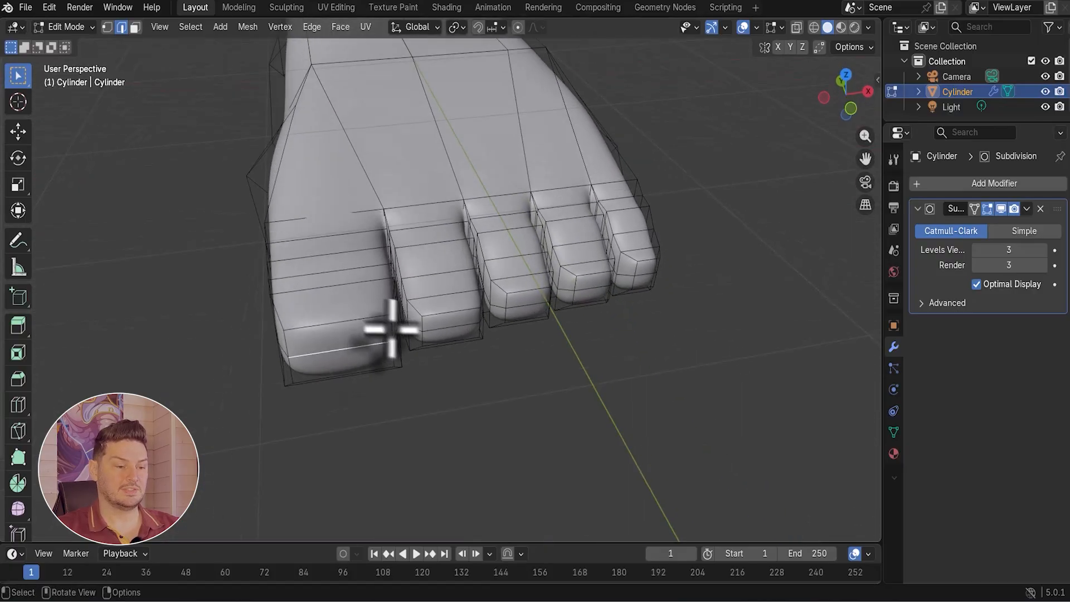
{"action": "scroll", "coordinate": [468, 342], "scroll_direction": "up", "scroll_amount": 2}
{"action": "left_click", "coordinate": [455, 335], "text": "shift"}
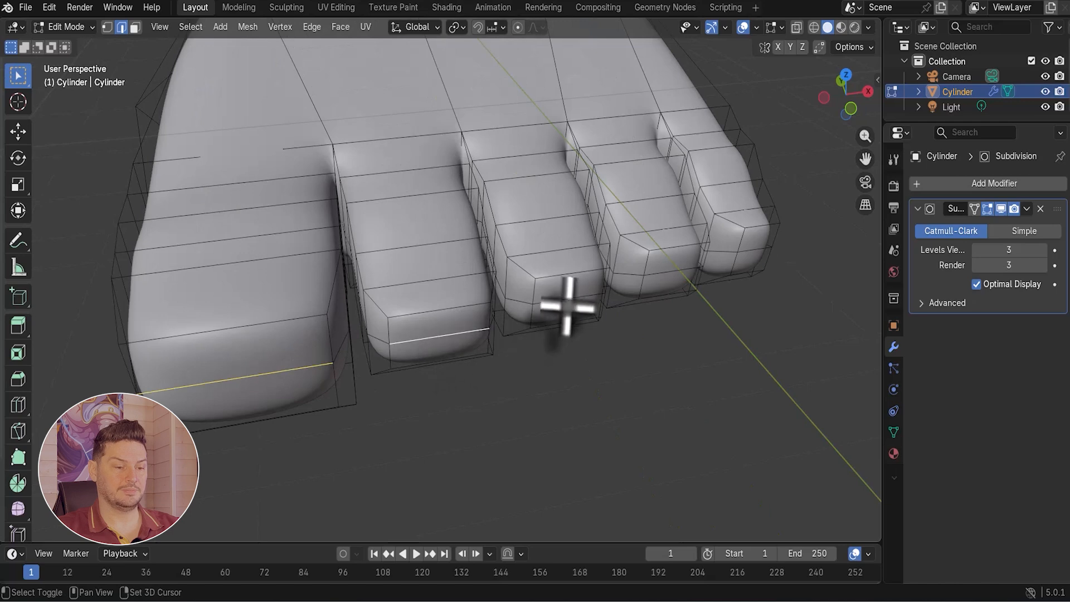
{"action": "scroll", "coordinate": [562, 310], "scroll_direction": "down", "scroll_amount": 3}
{"action": "middle_click_drag", "start_coordinate": [562, 310], "coordinate": [679, 379]}
{"action": "left_click", "coordinate": [662, 342], "text": "shift"}
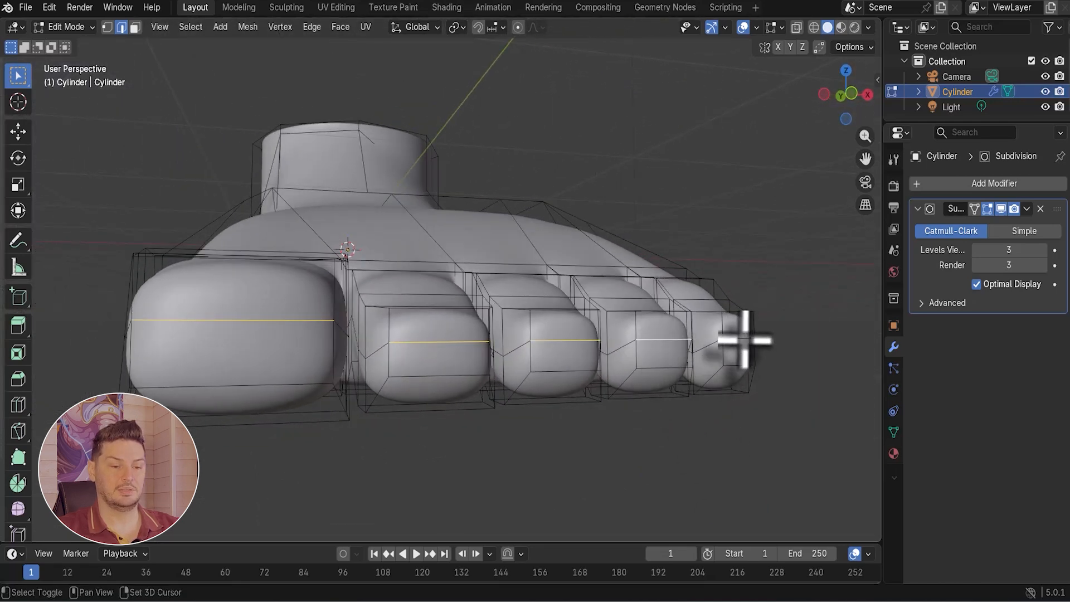
{"action": "left_click", "coordinate": [741, 339], "text": "shift"}
{"action": "middle_click_drag", "start_coordinate": [561, 382], "coordinate": [609, 406]}
{"action": "key", "text": "g"}
{"action": "key", "text": "y"}
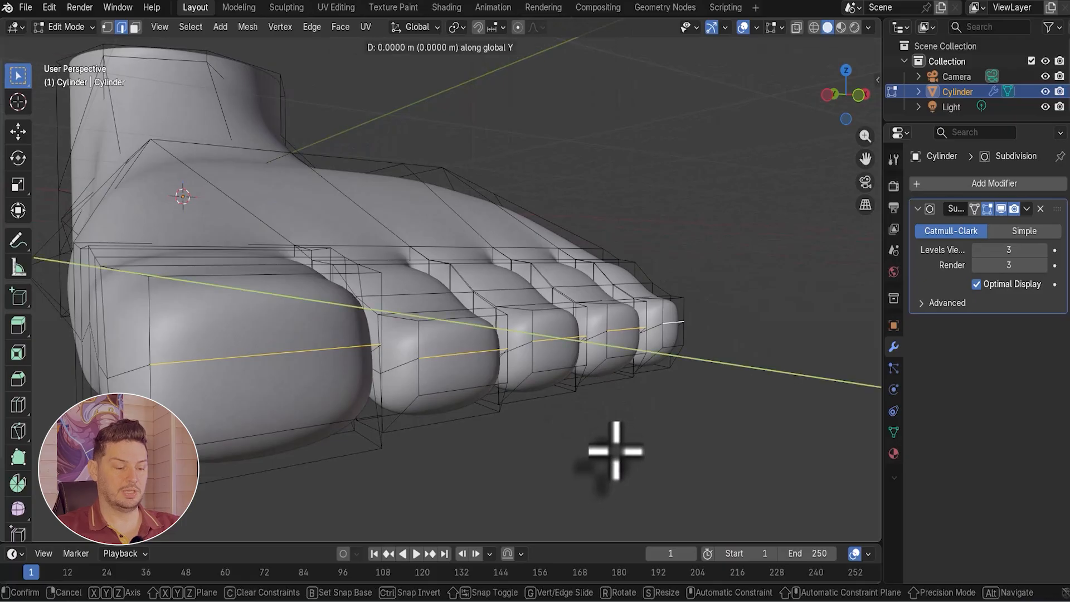
{"action": "left_click", "coordinate": [634, 415]}
Raise the five selected toe-tip edges slightly along Z.
{"action": "key", "text": "g"}
{"action": "key", "text": "z"}
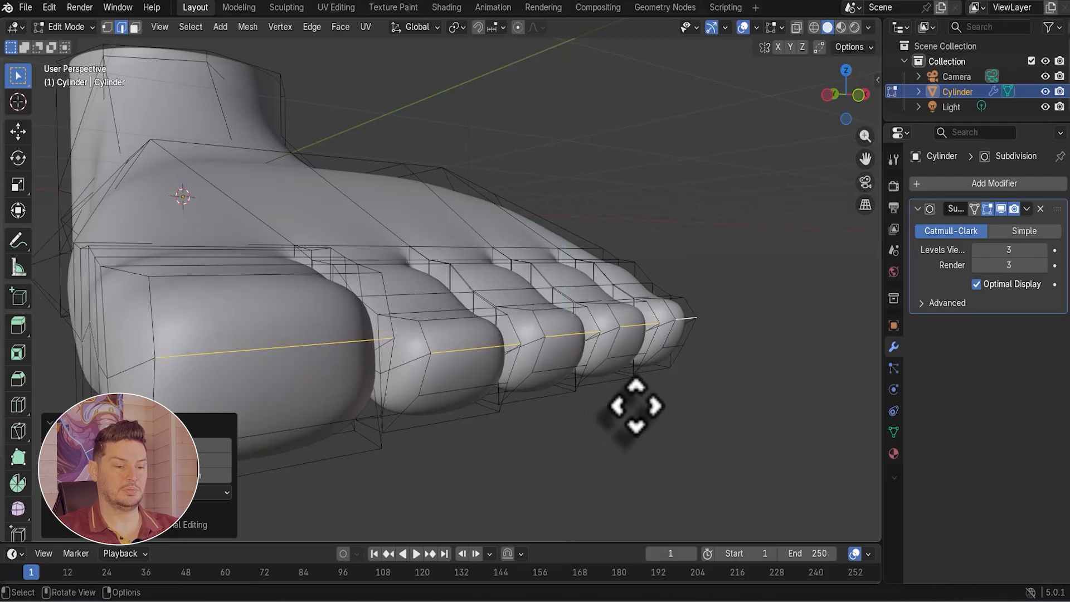
{"action": "left_click", "coordinate": [632, 406]}
Select only the big toe's mid-height front edge and shift it slightly along Y.
{"action": "middle_click_drag", "start_coordinate": [544, 370], "coordinate": [480, 353]}
{"action": "left_click", "coordinate": [432, 328]}
{"action": "key", "text": "g"}
{"action": "key", "text": "y"}
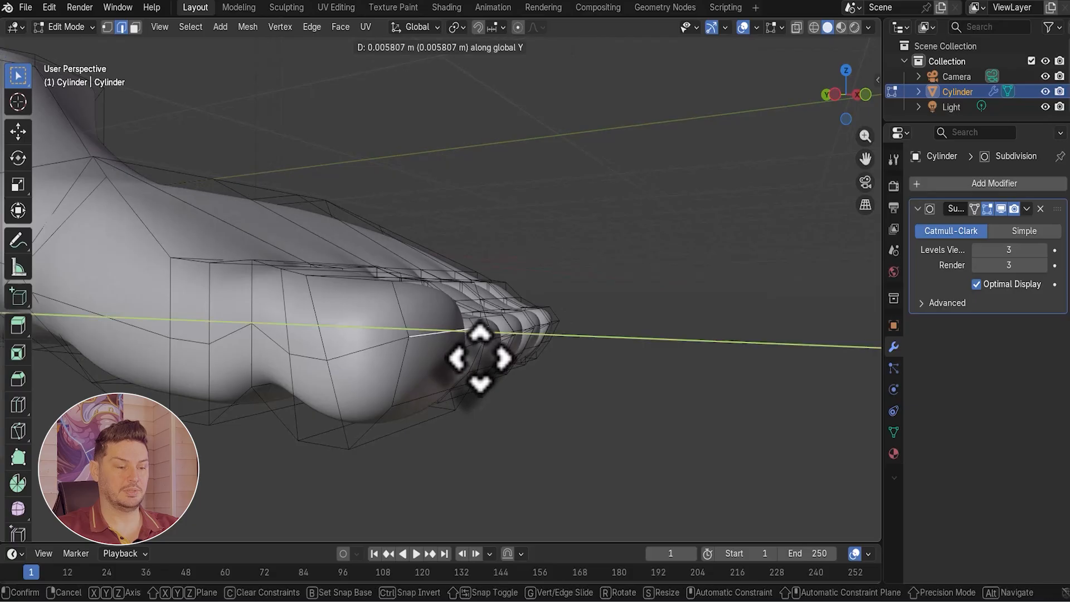
{"action": "left_click", "coordinate": [488, 355]}
Select one underside face near the base of each toe and scale them along X to about 0.4 using Individual Origins.
{"action": "middle_click_drag", "start_coordinate": [487, 354], "coordinate": [526, 345]}
{"action": "scroll", "coordinate": [611, 411], "scroll_direction": "down", "scroll_amount": 3}
{"action": "key", "text": "ctrl+KP_7"}
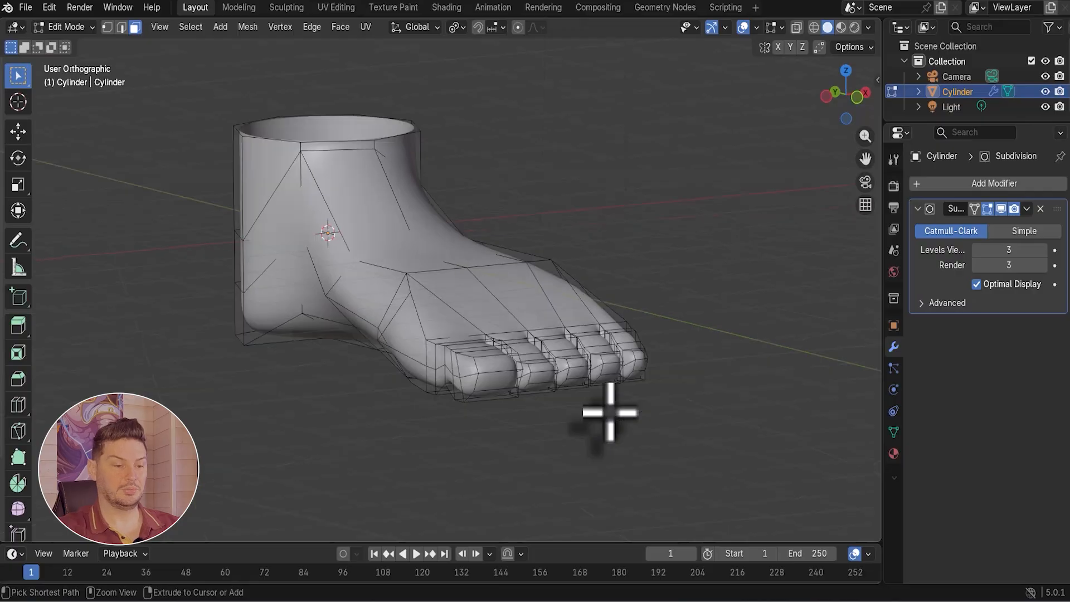
{"action": "key", "text": "3"}
{"action": "scroll", "coordinate": [530, 442], "scroll_direction": "up", "scroll_amount": 5, "text": "shift"}
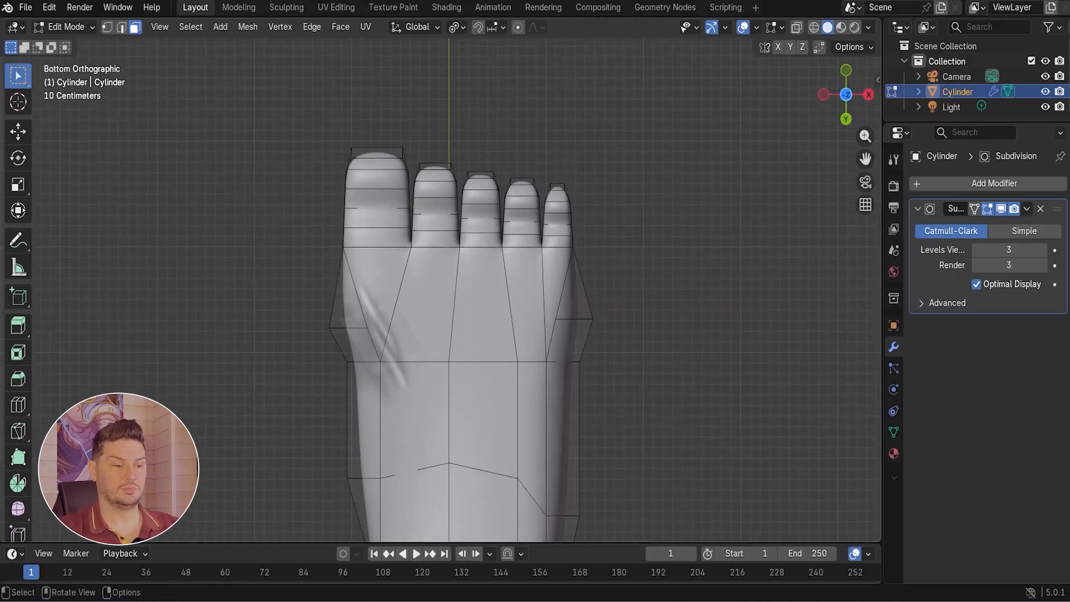
{"action": "scroll", "coordinate": [397, 227], "scroll_direction": "up", "scroll_amount": 3}
{"action": "scroll", "coordinate": [400, 228], "scroll_direction": "up", "scroll_amount": 2, "text": "shift"}
{"action": "scroll", "coordinate": [383, 287], "scroll_direction": "up", "scroll_amount": 2}
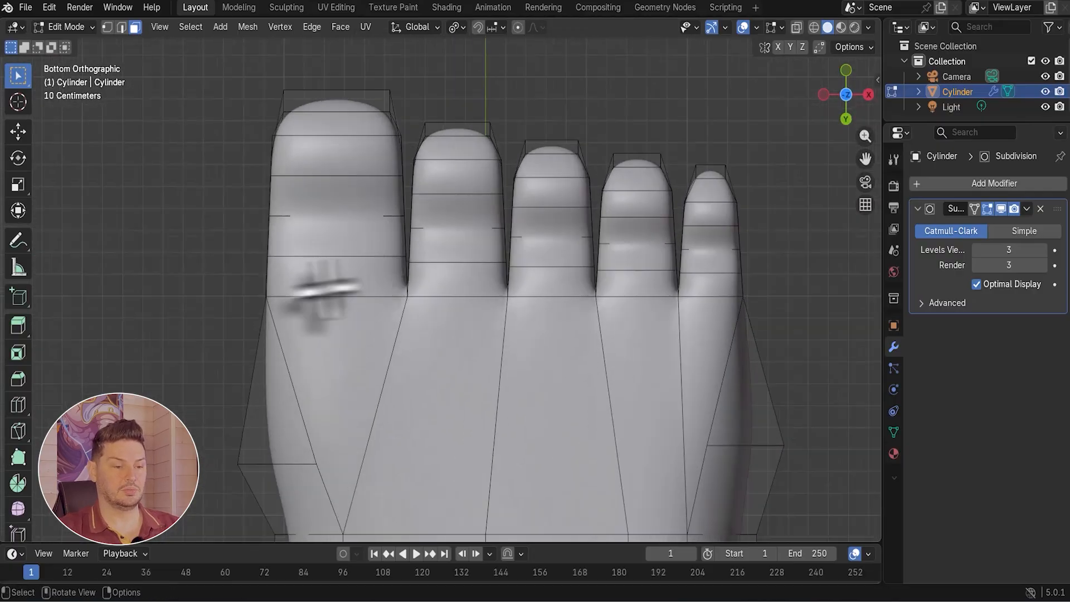
{"action": "left_click", "coordinate": [289, 229]}
{"action": "left_click", "coordinate": [475, 248], "text": "shift"}
{"action": "left_click", "coordinate": [580, 248], "text": "shift"}
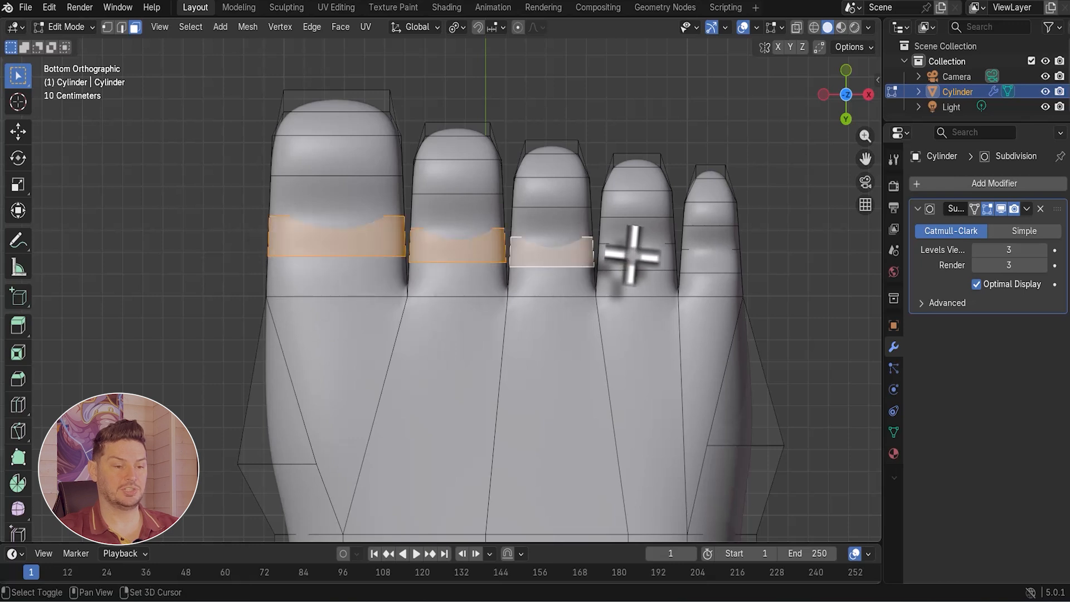
{"action": "left_click", "coordinate": [631, 255], "text": "shift"}
{"action": "left_click", "coordinate": [714, 262], "text": "shift"}
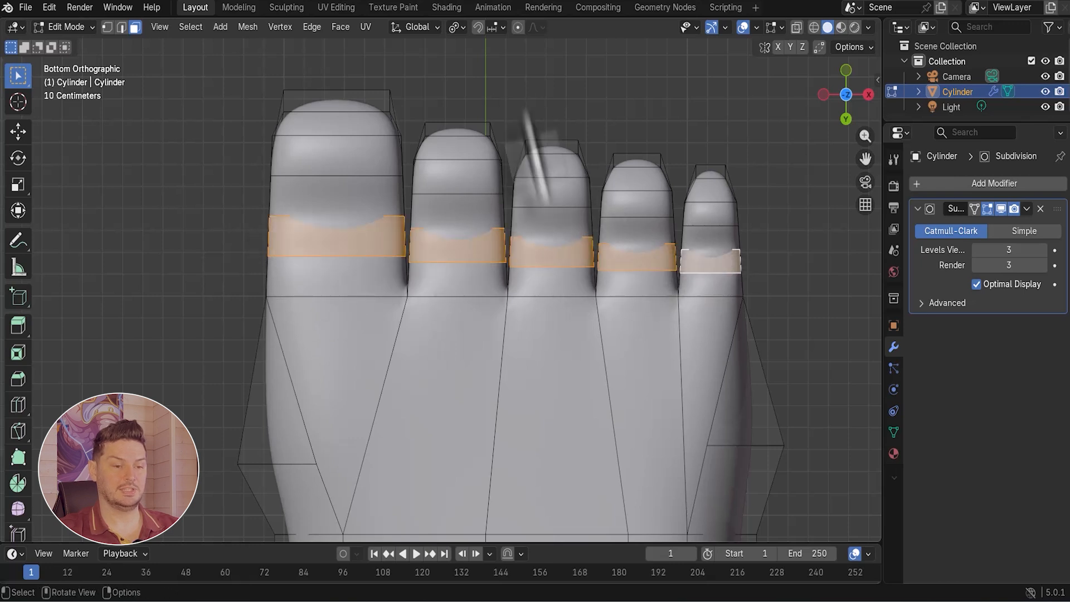
{"action": "left_click", "coordinate": [456, 28]}
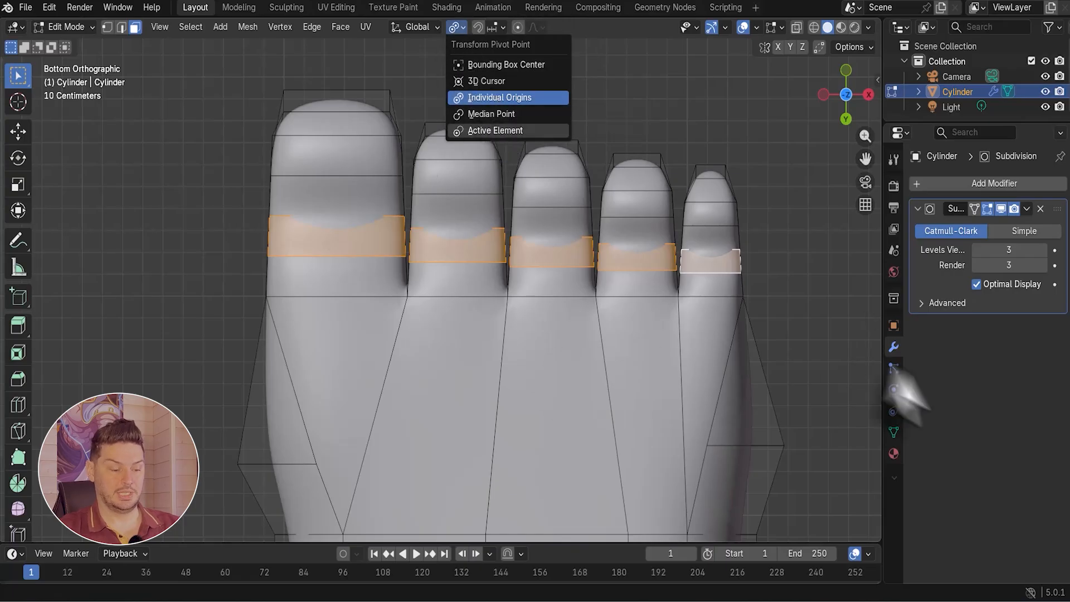
{"action": "key", "text": "s"}
{"action": "key", "text": "x"}
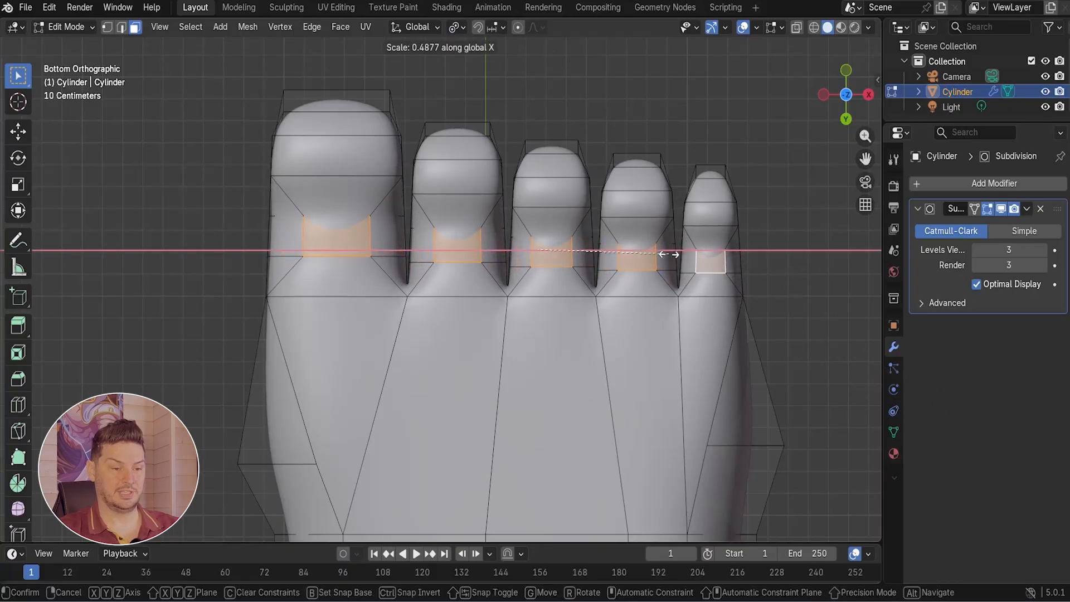
{"action": "left_click", "coordinate": [644, 250]}
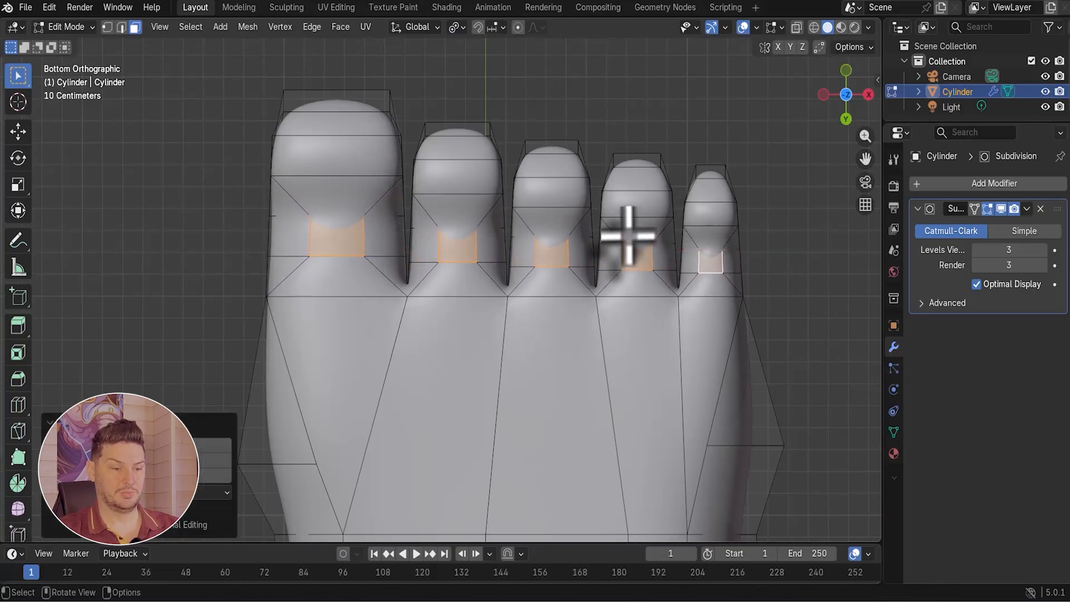
Select the two adjacent top faces in the middle of each toe and scale them along X to about 0.8.
{"action": "middle_click_drag", "start_coordinate": [626, 231], "coordinate": [420, 310]}
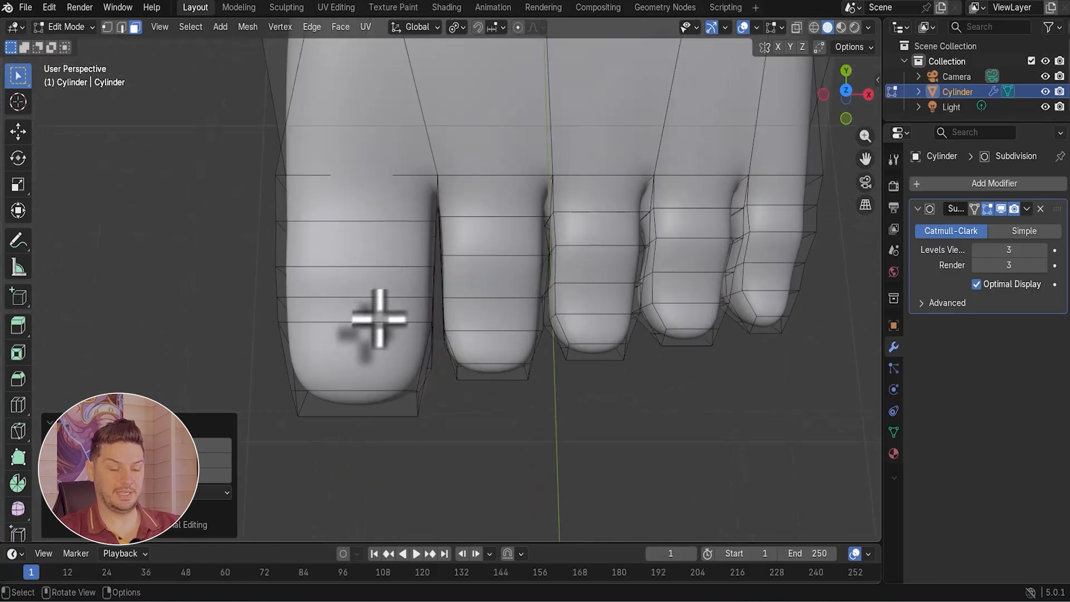
{"action": "key", "text": "KP_7"}
{"action": "key", "text": "KP_8"}
{"action": "left_click", "coordinate": [378, 294]}
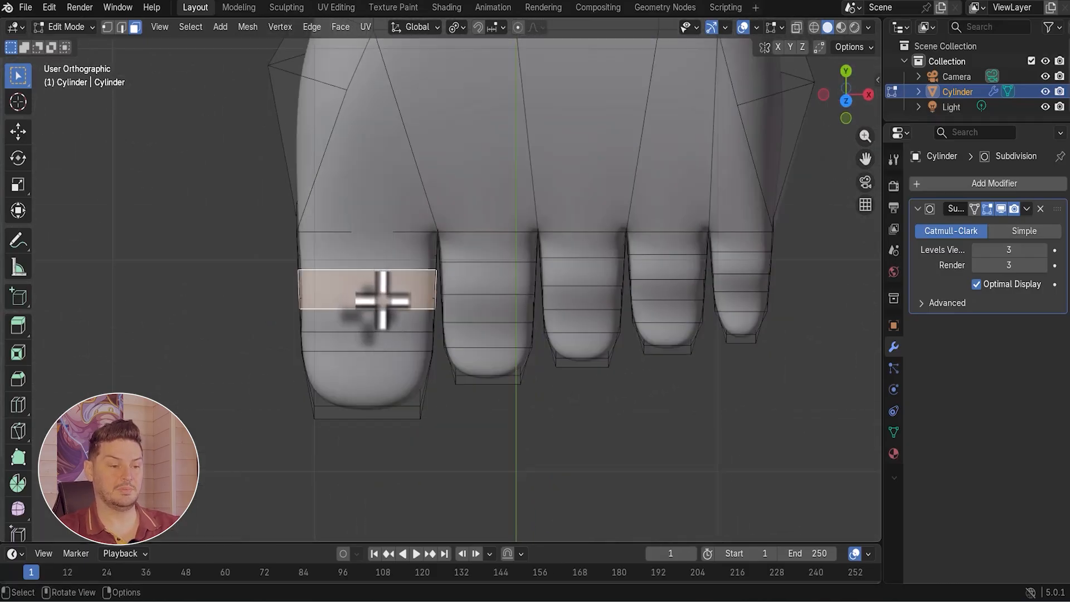
{"action": "left_click", "coordinate": [379, 321], "text": "shift"}
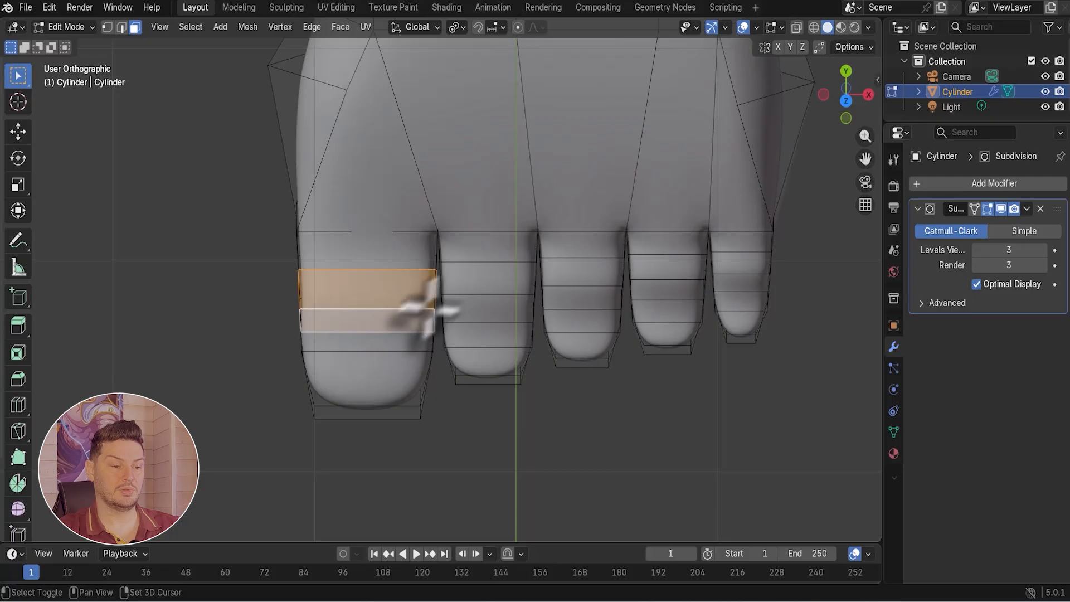
{"action": "left_click", "coordinate": [489, 282], "text": "shift"}
{"action": "left_click", "coordinate": [488, 308], "text": "shift"}
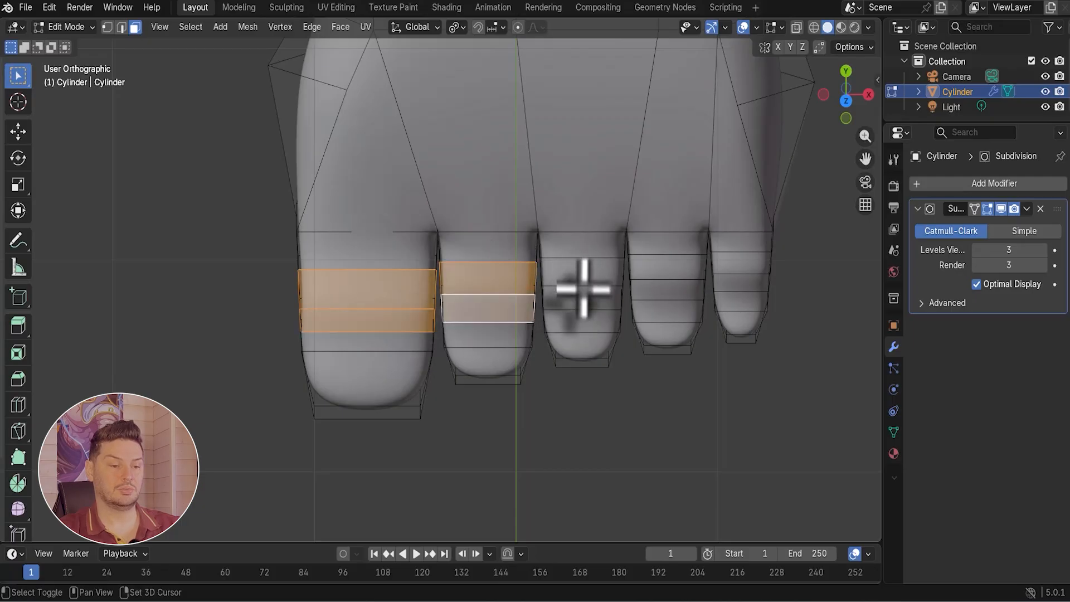
{"action": "left_click", "coordinate": [580, 276], "text": "shift"}
{"action": "left_click", "coordinate": [583, 298], "text": "shift"}
{"action": "left_click", "coordinate": [669, 267], "text": "shift"}
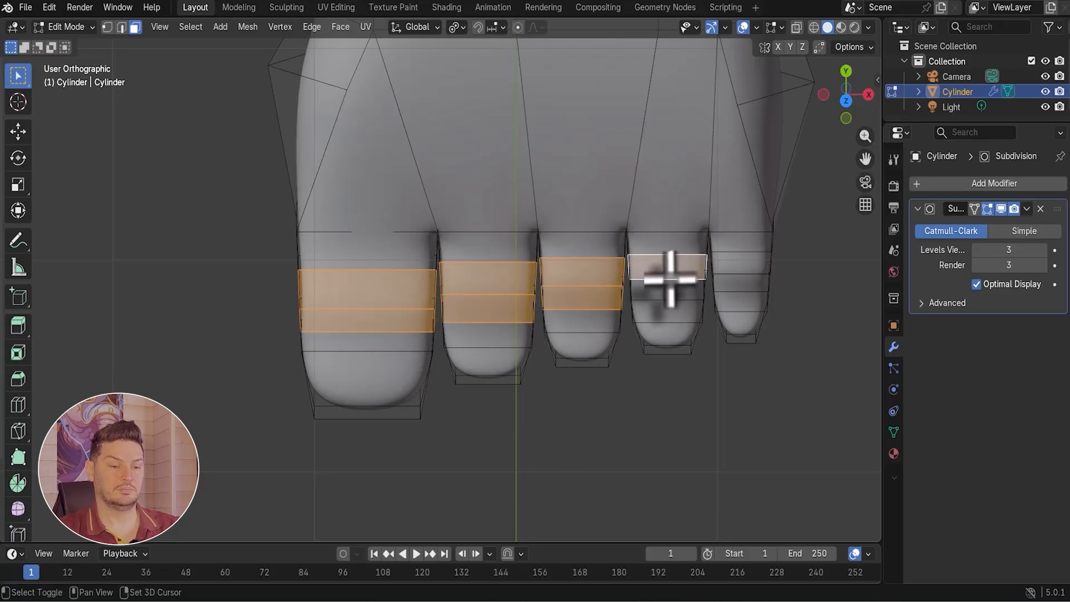
{"action": "left_click", "coordinate": [665, 288], "text": "shift"}
{"action": "left_click", "coordinate": [741, 264], "text": "shift"}
{"action": "left_click", "coordinate": [739, 285], "text": "shift"}
{"action": "middle_click_drag", "start_coordinate": [613, 338], "coordinate": [562, 411], "text": "shift"}
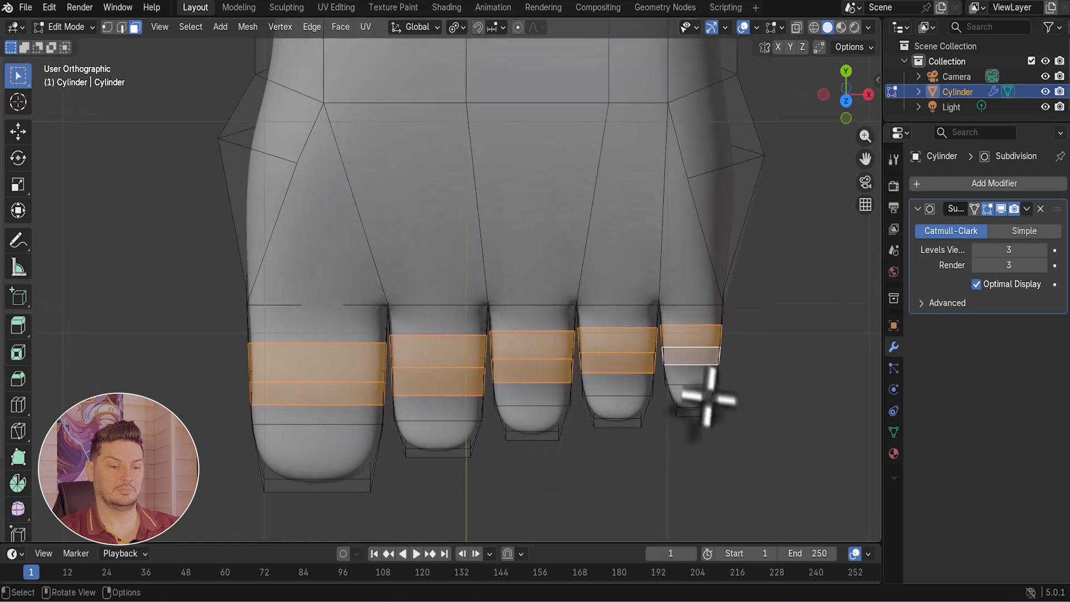
{"action": "key", "text": "s"}
{"action": "key", "text": "x"}
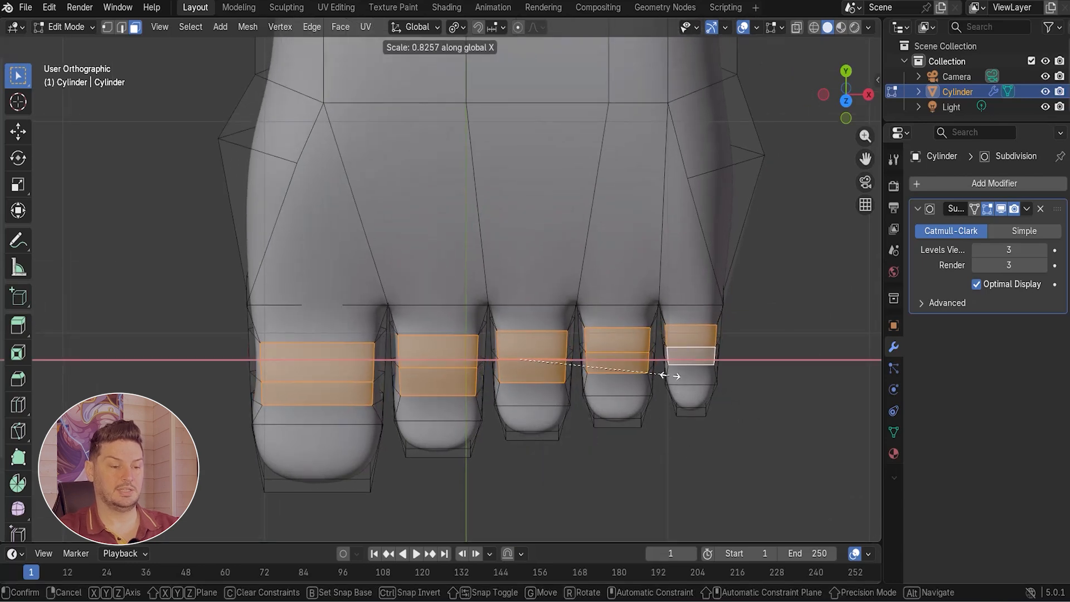
{"action": "left_click", "coordinate": [666, 369]}
Inset the top face at the big toe's tip and scale the inset face along X to about 0.42.
{"action": "middle_click_drag", "start_coordinate": [734, 163], "coordinate": [354, 406]}
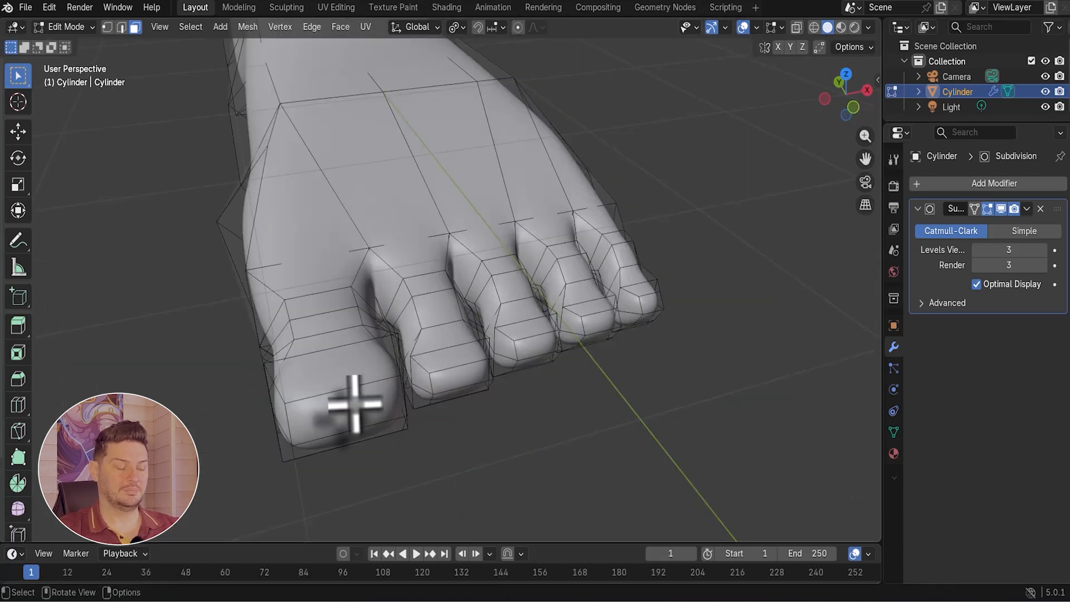
{"action": "left_click", "coordinate": [354, 368]}
{"action": "middle_click_drag", "start_coordinate": [354, 367], "coordinate": [448, 347], "text": "shift"}
{"action": "scroll", "coordinate": [465, 354], "scroll_direction": "up", "scroll_amount": 3}
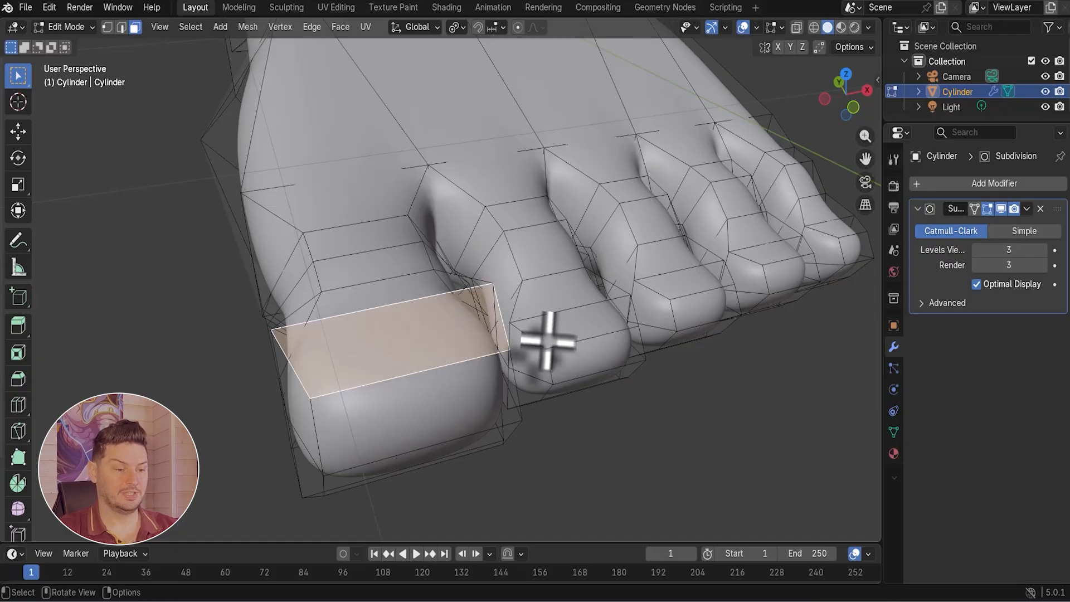
{"action": "key", "text": "i"}
{"action": "left_click", "coordinate": [523, 337]}
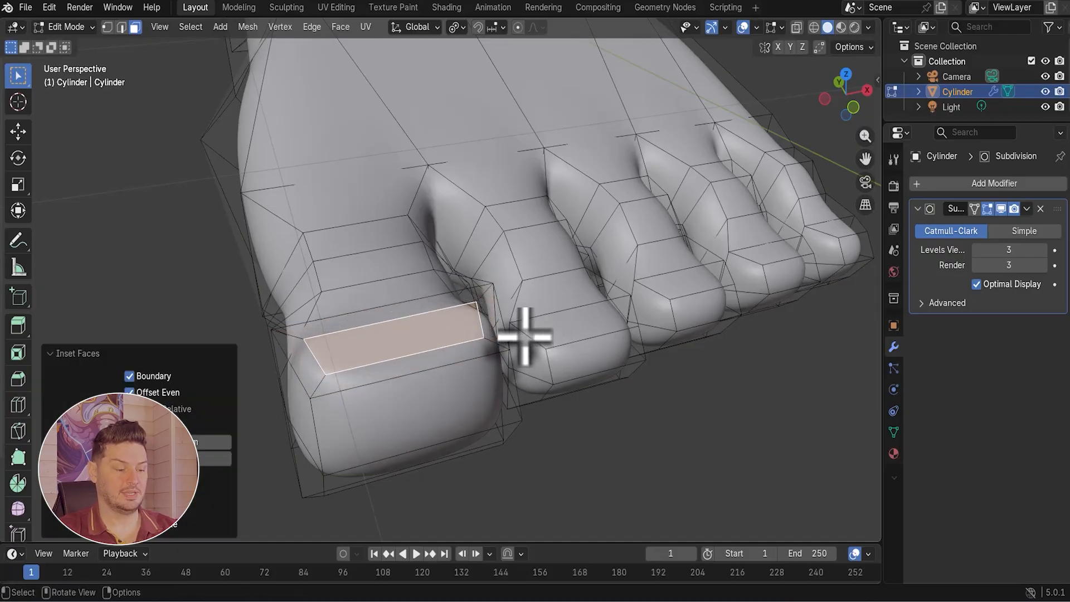
{"action": "key", "text": "s"}
{"action": "key", "text": "x"}
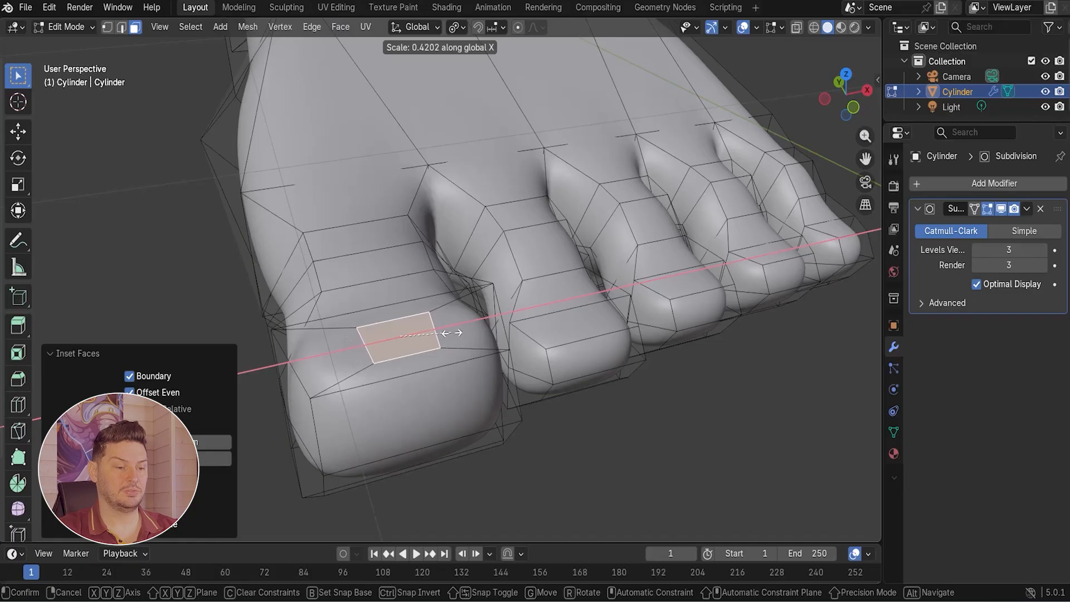
{"action": "left_click", "coordinate": [417, 352]}
Lower the inset nail face on the big toe by about 0.009 m along Z.
{"action": "middle_click_drag", "start_coordinate": [418, 352], "coordinate": [436, 339]}
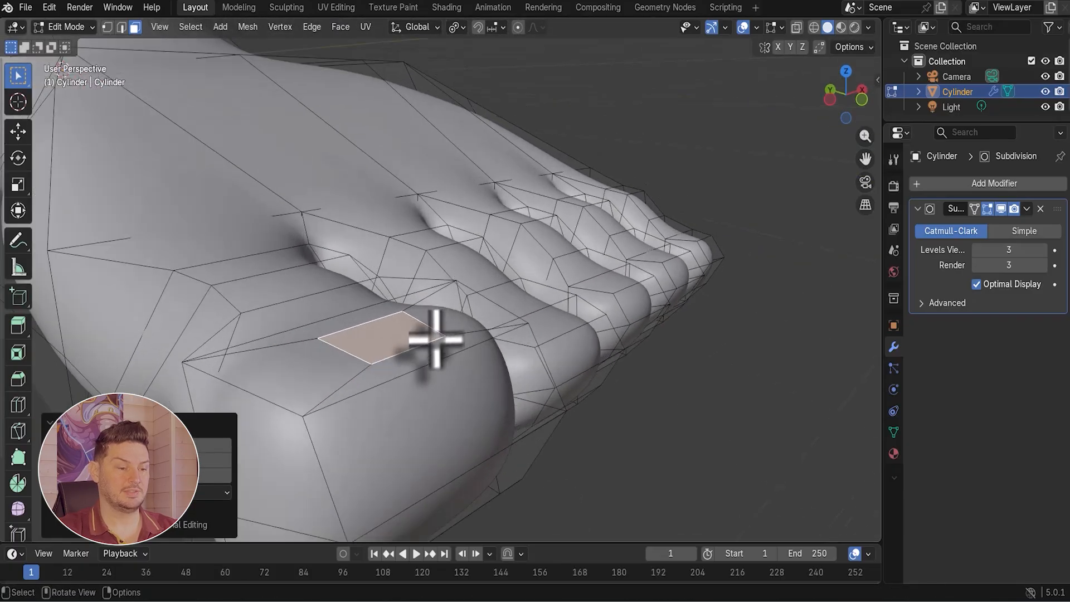
{"action": "mouse_move", "coordinate": [399, 375]}
{"action": "middle_mouse_down"}
{"action": "mouse_move", "coordinate": [370, 342]}
{"action": "mouse_move", "coordinate": [349, 341]}
{"action": "mouse_move", "coordinate": [382, 359]}
{"action": "mouse_move", "coordinate": [375, 375]}
{"action": "mouse_move", "coordinate": [385, 381]}
{"action": "middle_mouse_up"}
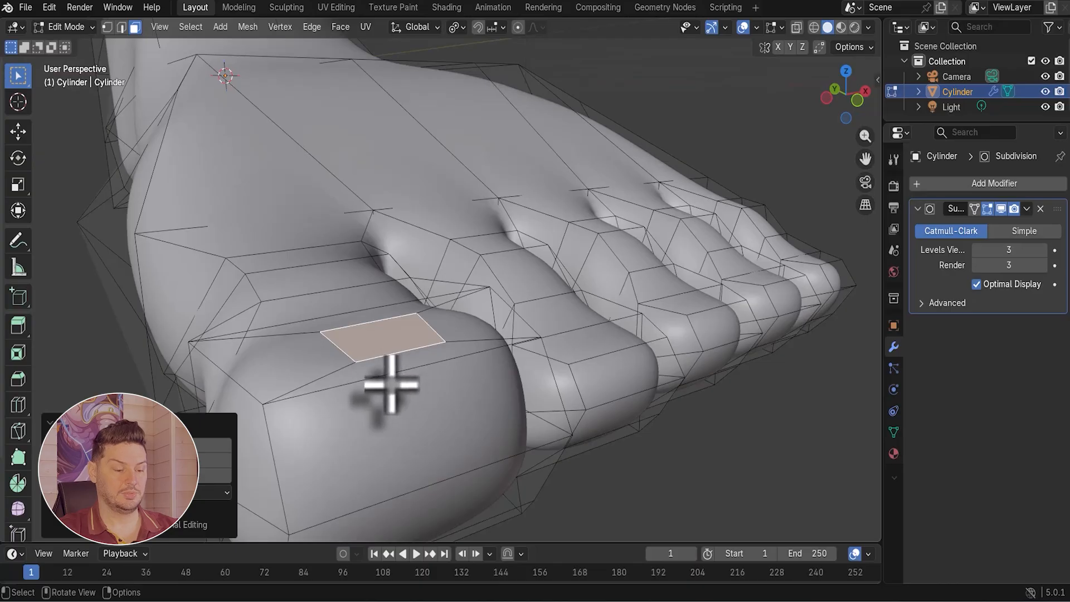
{"action": "key", "text": "g"}
{"action": "key", "text": "z"}
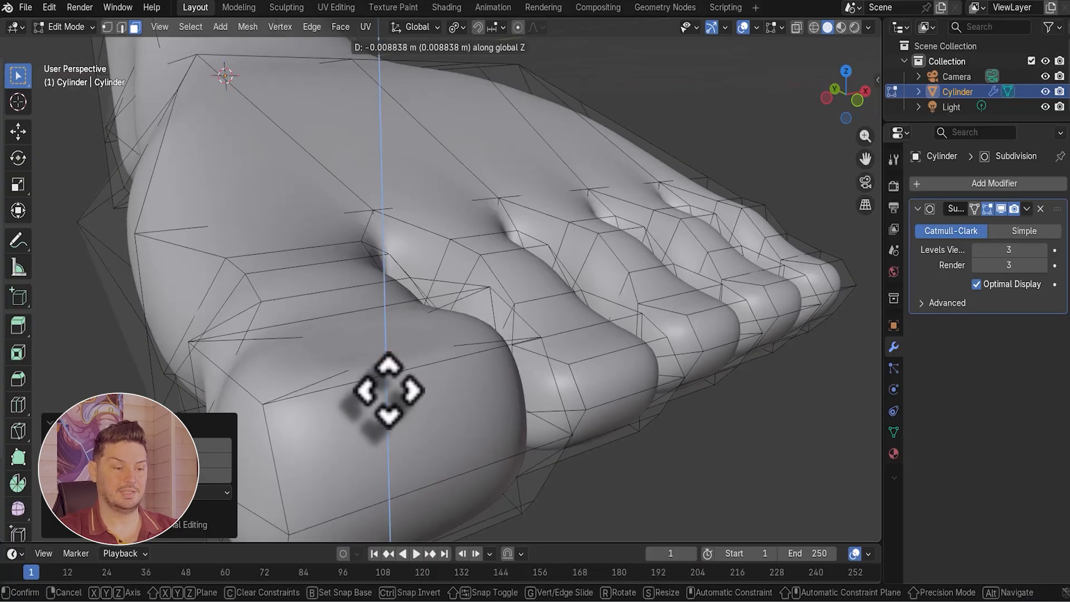
{"action": "left_click", "coordinate": [388, 390]}
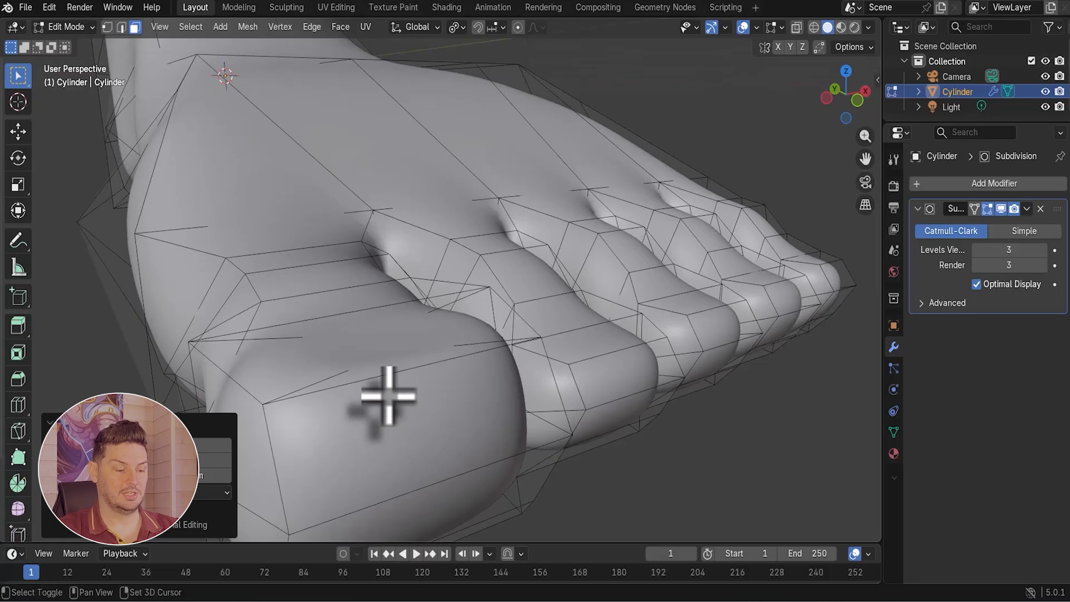
Extrude the sunken big-toe nail face slightly upward and extend the selection to the sides of the extruded nail.
{"action": "key", "text": "e"}
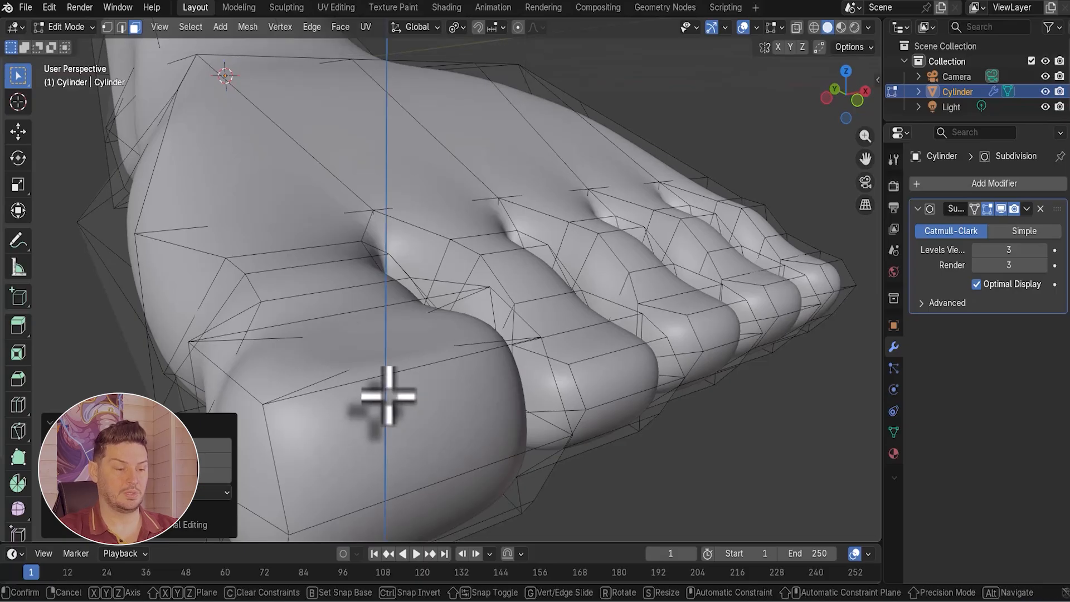
{"action": "left_click", "coordinate": [389, 393]}
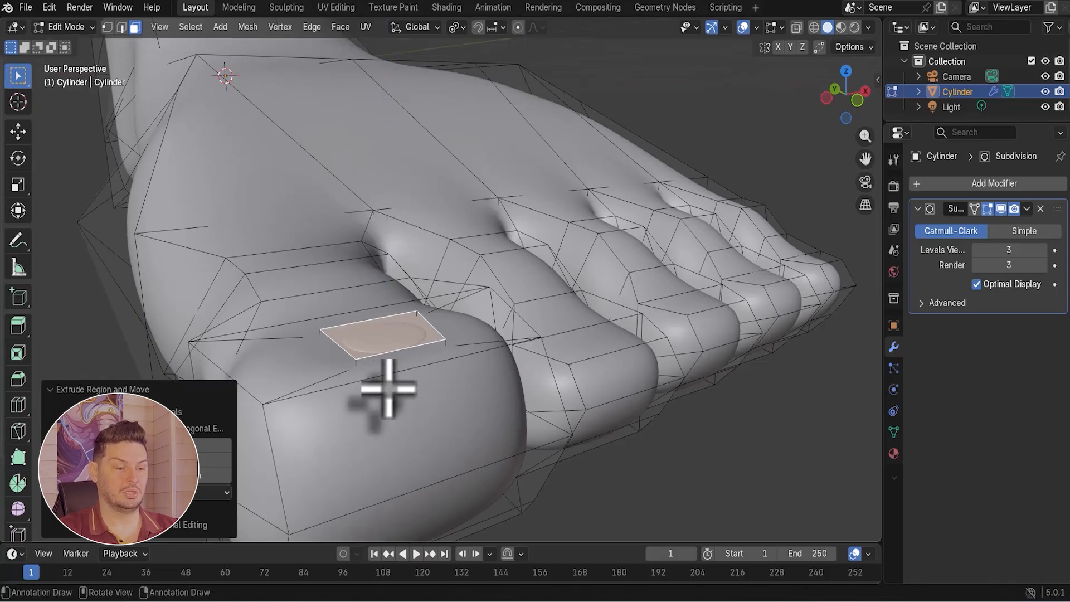
{"action": "middle_click_drag", "start_coordinate": [408, 382], "coordinate": [393, 356]}
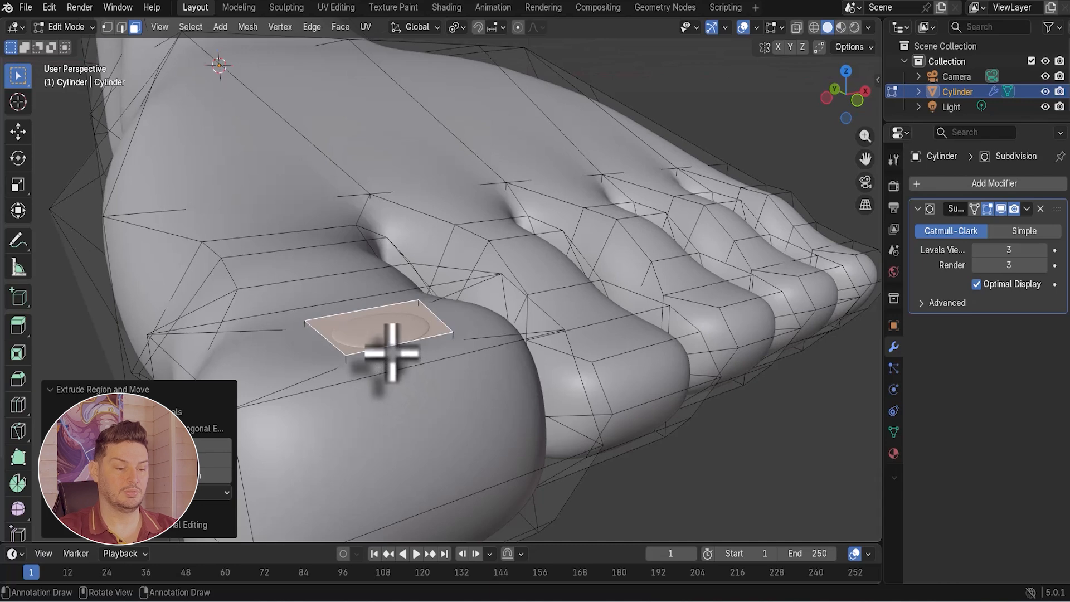
{"action": "key", "text": "l"}
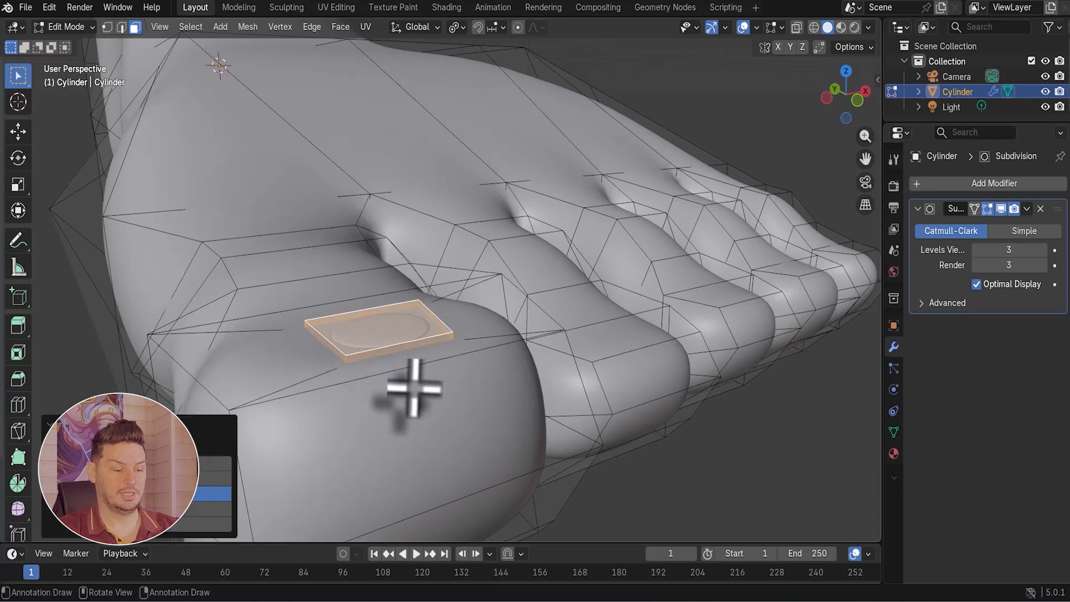
Scale up the big toe's raised nail and lower it by about 0.011 m along Z.
{"action": "key", "text": "s"}
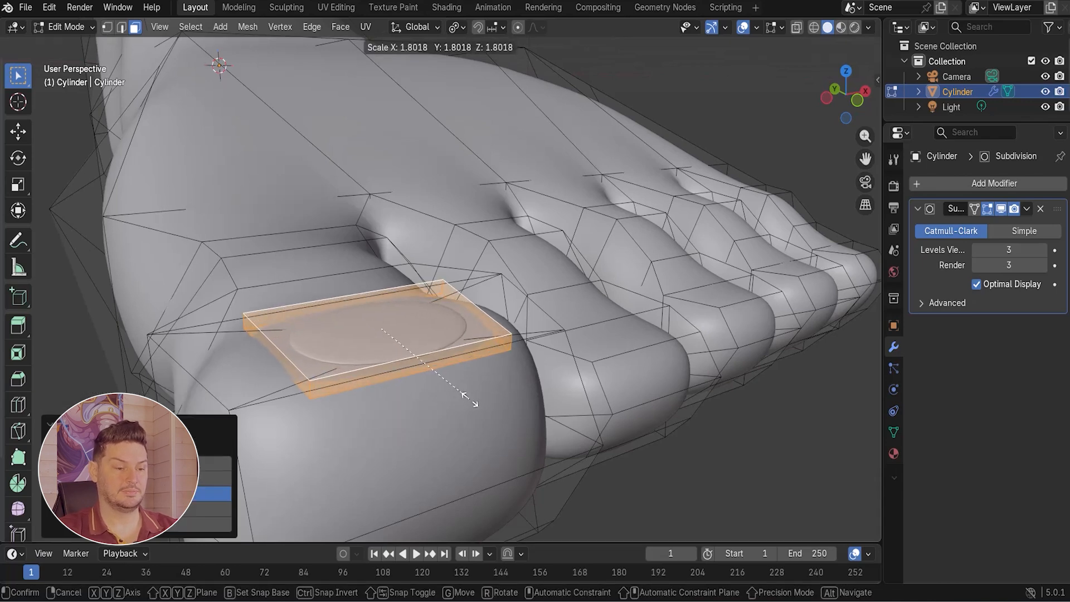
{"action": "middle_click_drag", "start_coordinate": [478, 405], "coordinate": [442, 421], "text": "alt"}
{"action": "left_click", "coordinate": [494, 437]}
{"action": "key", "text": "z"}
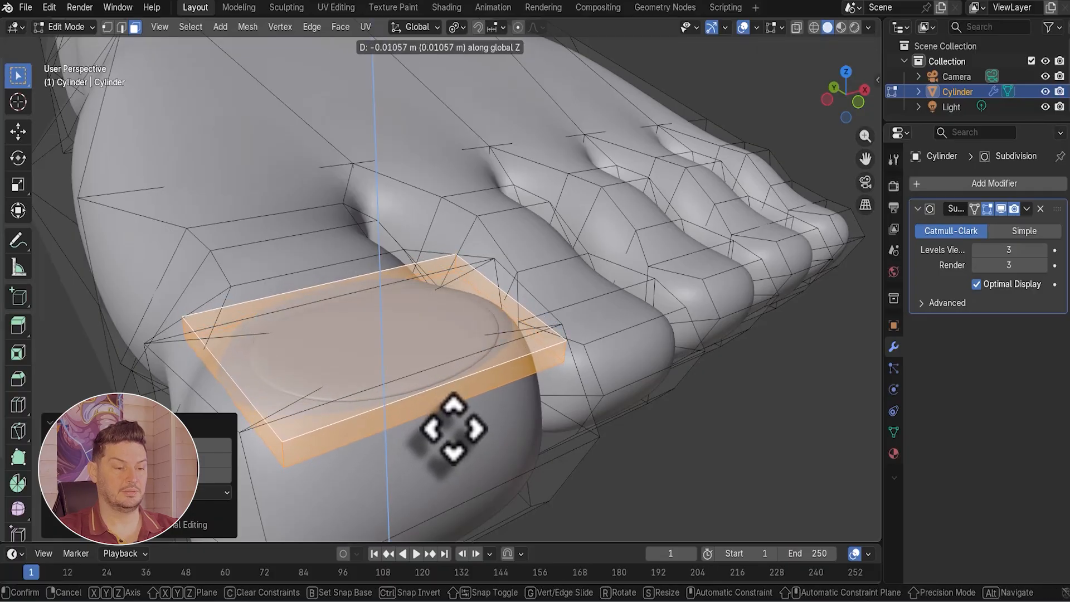
{"action": "left_click", "coordinate": [453, 429]}
{"action": "middle_click_drag", "start_coordinate": [453, 429], "coordinate": [334, 259]}
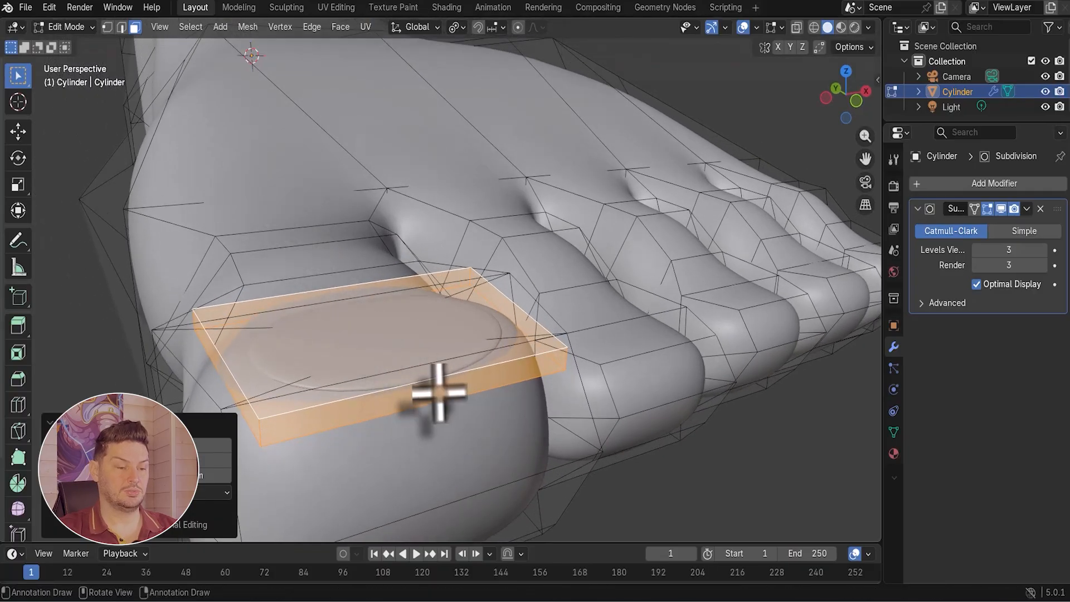
Move the front face of the big toe's nail forward by about 0.018 m along Y.
{"action": "middle_click_drag", "start_coordinate": [439, 393], "coordinate": [489, 413]}
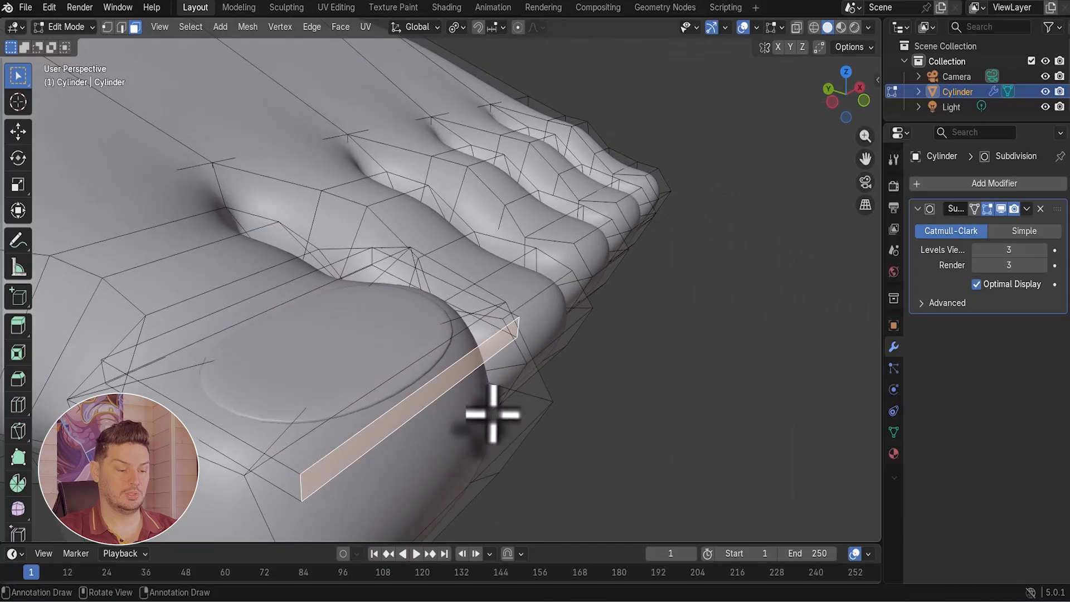
{"action": "key", "text": "g"}
{"action": "key", "text": "y"}
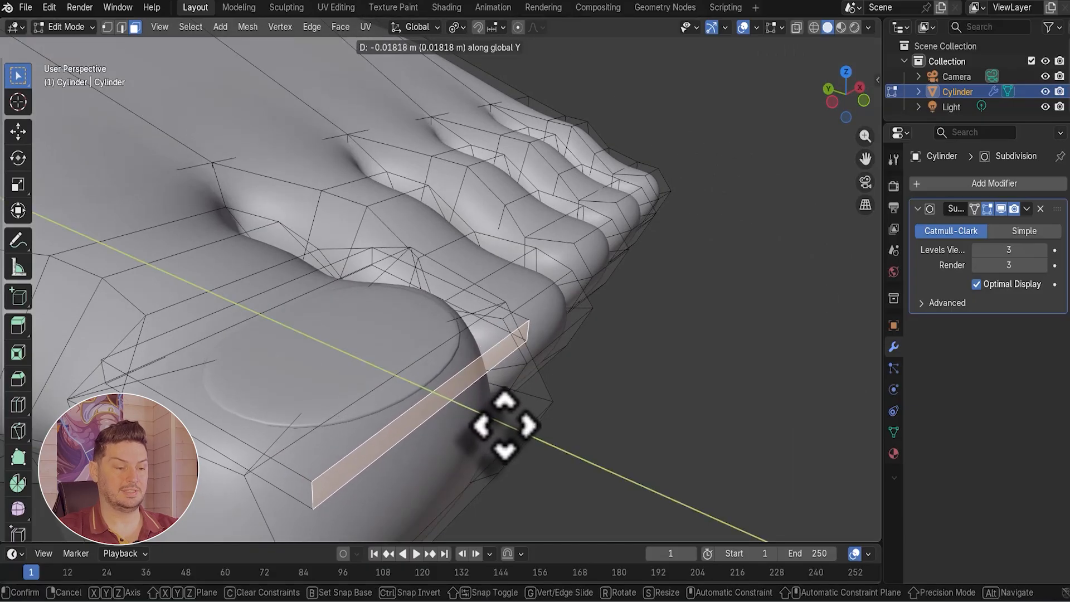
{"action": "left_click", "coordinate": [507, 427]}
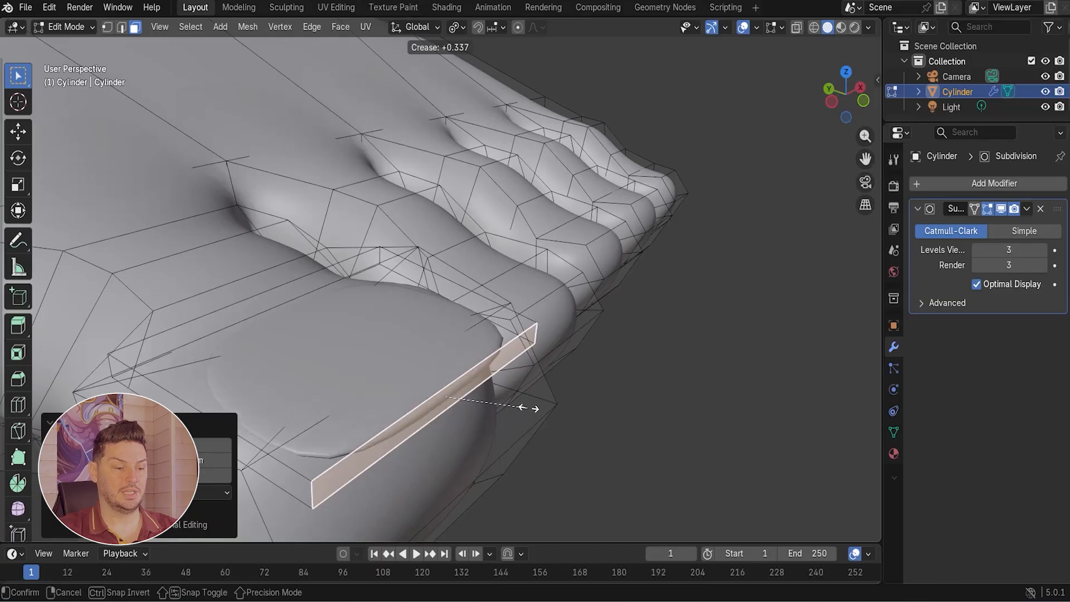
Crease the front edges of the big toe's nail by about 0.3, hide the viewport overlays and fine-tune the crease.
{"action": "left_click", "coordinate": [526, 407]}
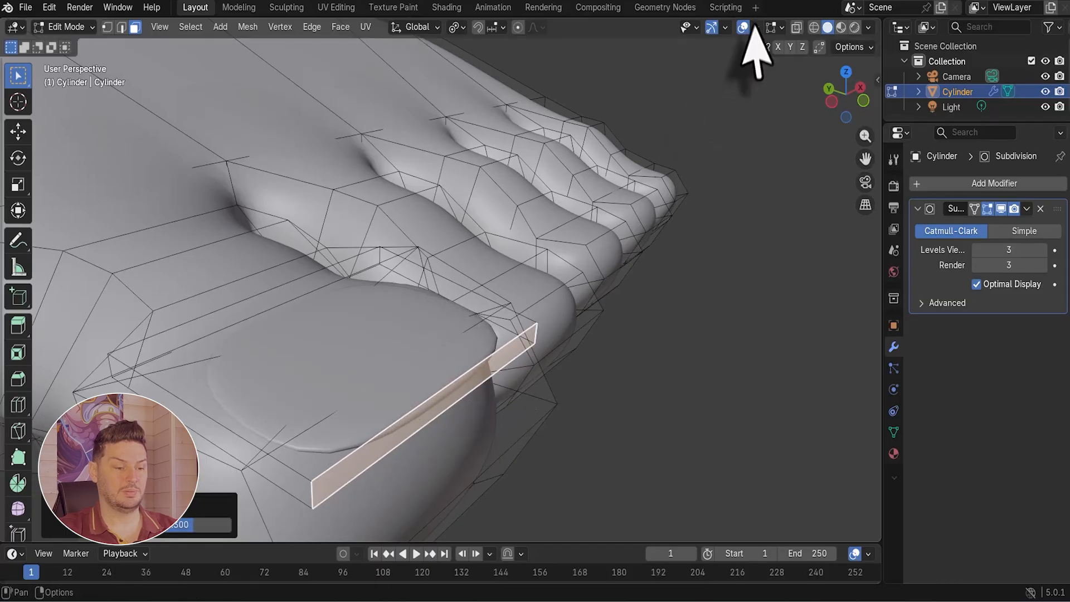
{"action": "left_click", "coordinate": [743, 28]}
{"action": "scroll", "coordinate": [577, 340], "scroll_direction": "up", "scroll_amount": 5}
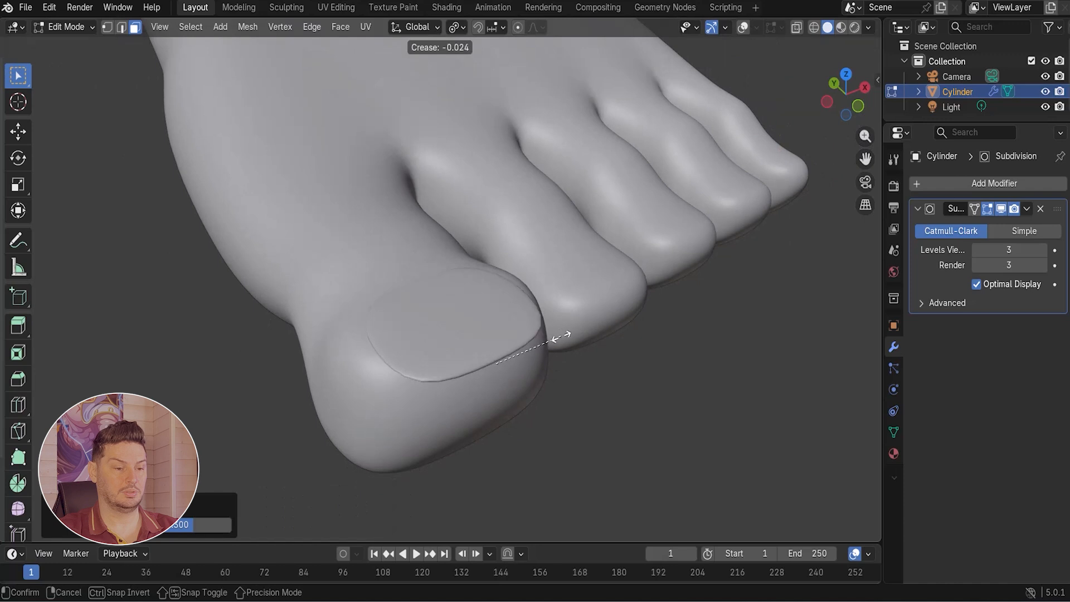
{"action": "left_click", "coordinate": [554, 328]}
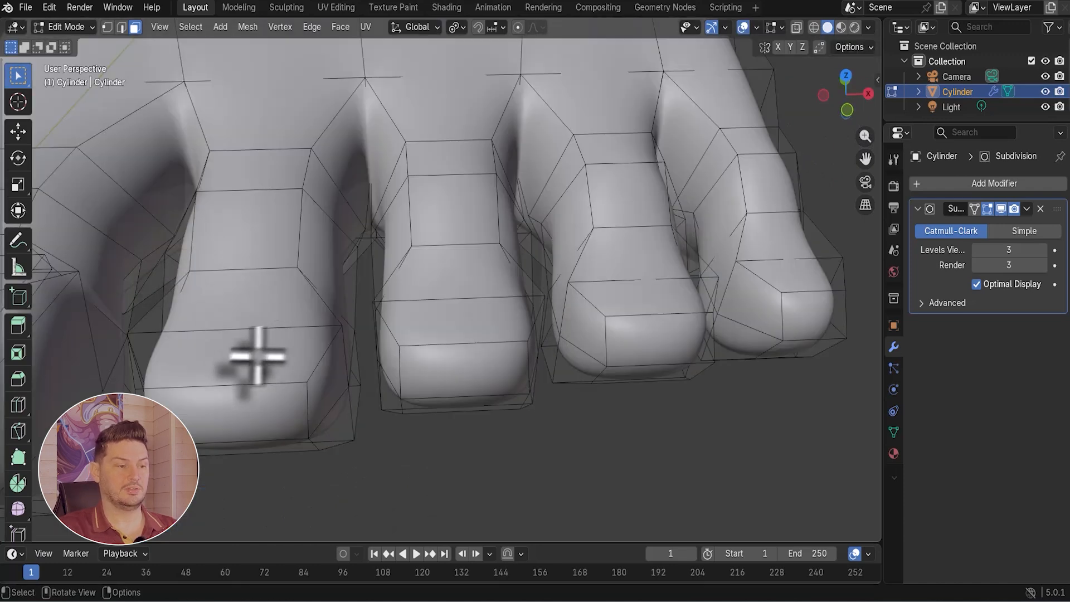
Inset the top faces at the tips of the four smaller toes by about 0.025 m.
{"action": "left_click", "coordinate": [259, 357]}
{"action": "left_click", "coordinate": [461, 326], "text": "shift"}
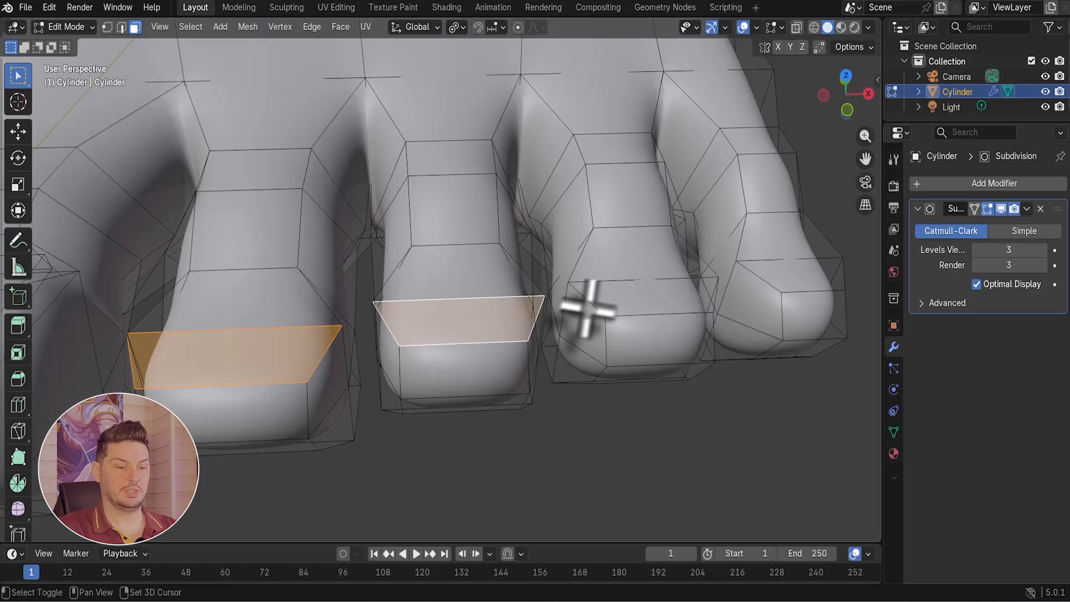
{"action": "left_click", "coordinate": [635, 301], "text": "shift"}
{"action": "left_click", "coordinate": [795, 270], "text": "shift"}
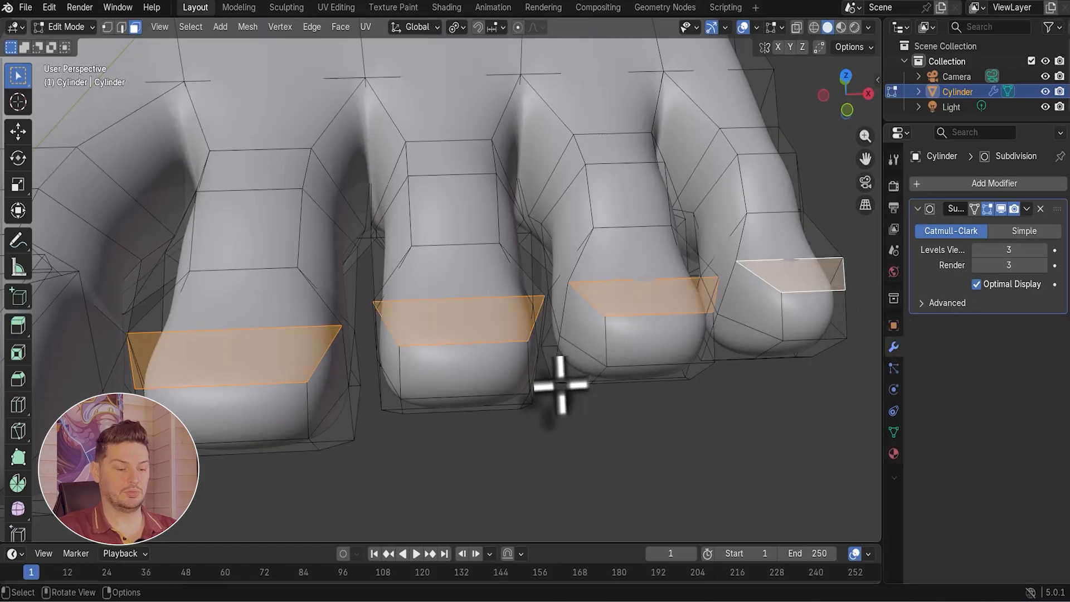
{"action": "key", "text": "i"}
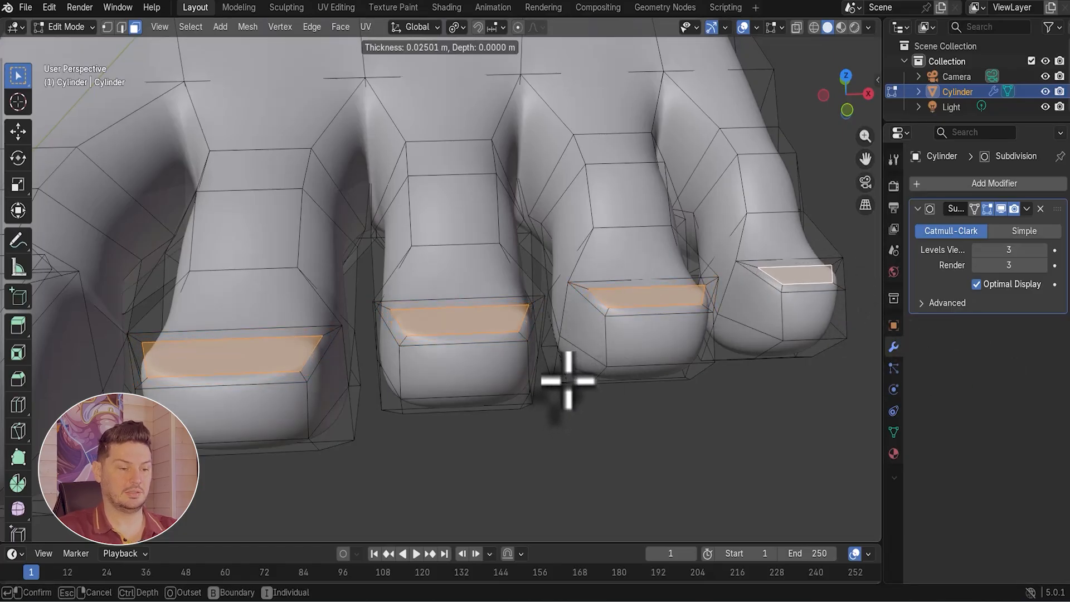
{"action": "left_click", "coordinate": [565, 378]}
{"action": "scroll", "coordinate": [569, 382], "scroll_direction": "up", "scroll_amount": 2}
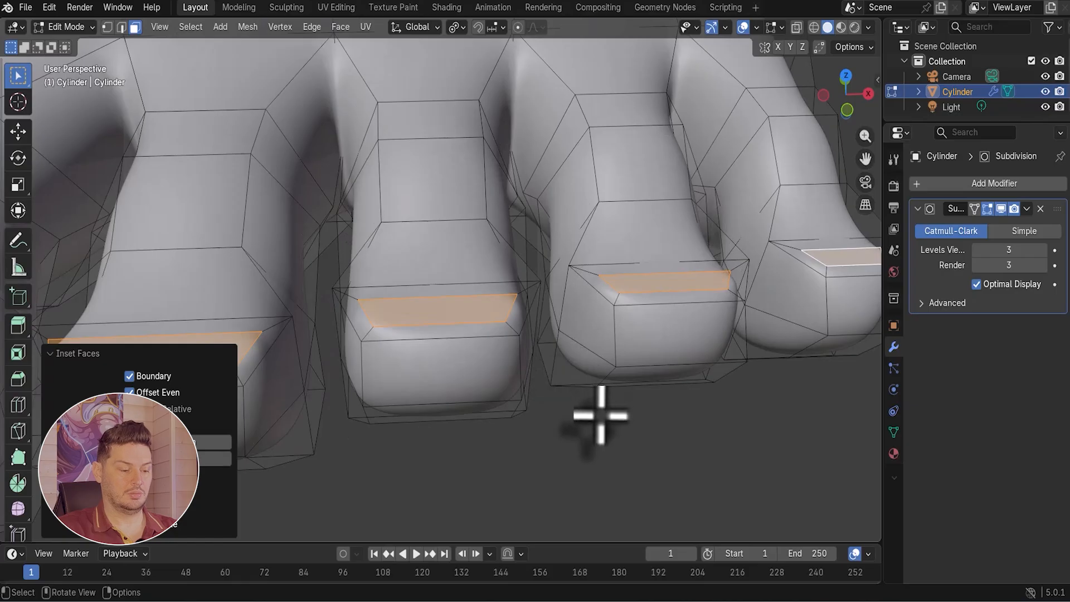
Scale the four inset toe faces along X to about 0.4 and lower them slightly along Z.
{"action": "key", "text": "s"}
{"action": "key", "text": "x"}
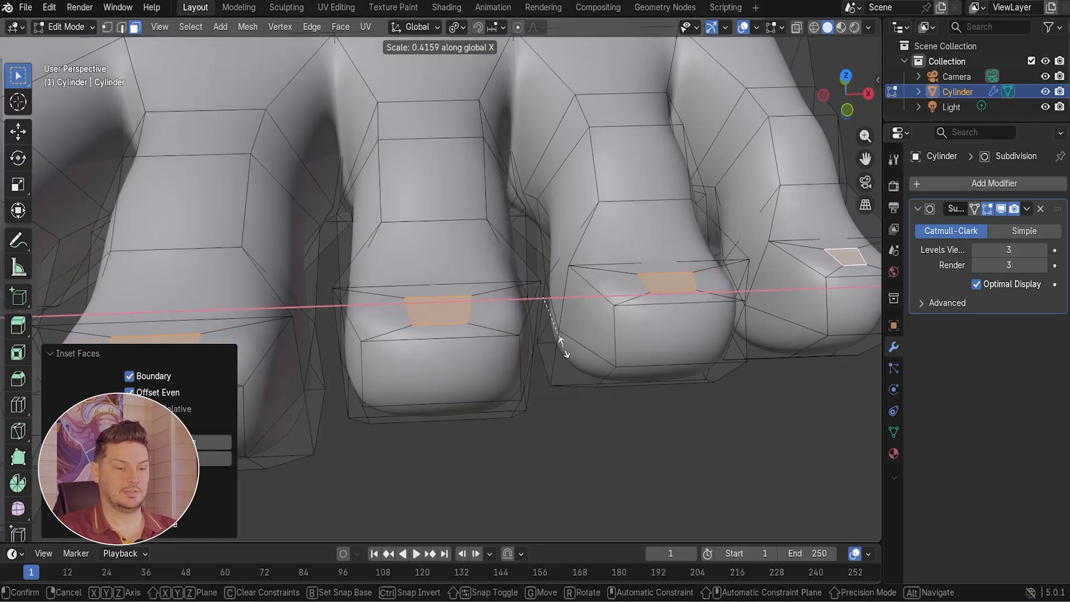
{"action": "left_click", "coordinate": [560, 342]}
{"action": "key", "text": "g"}
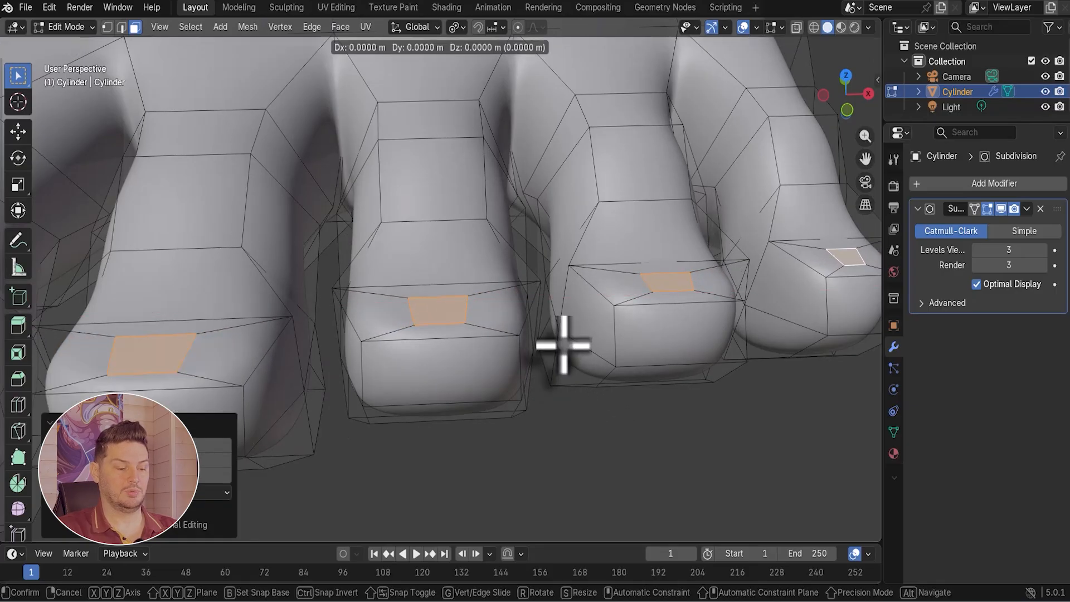
{"action": "key", "text": "z"}
{"action": "left_click", "coordinate": [558, 355]}
{"action": "key", "text": "alt+a"}
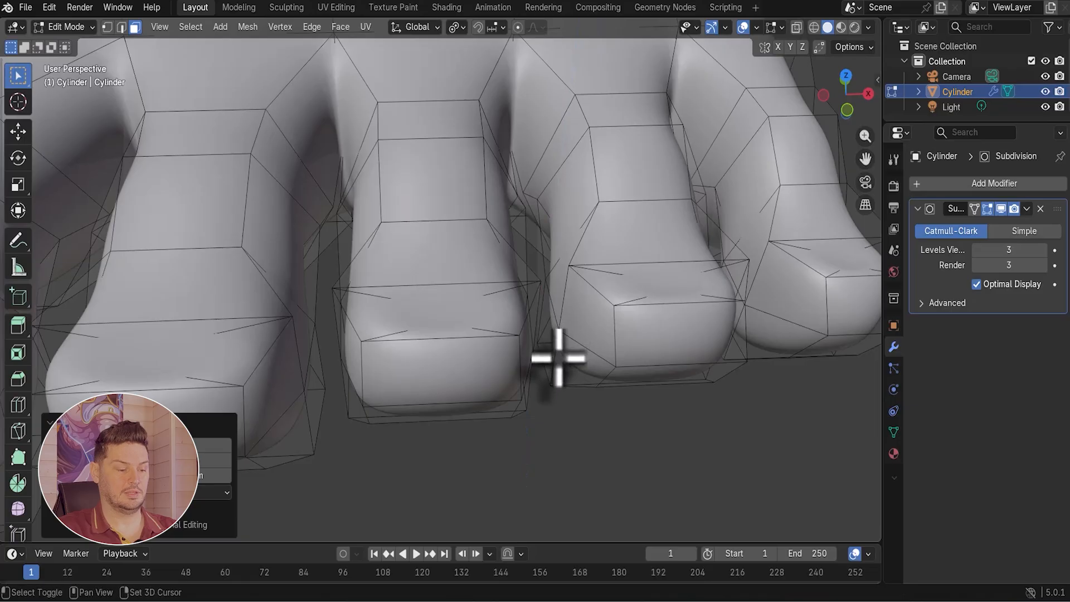
{"action": "key", "text": "g"}
{"action": "key", "text": "Escape"}
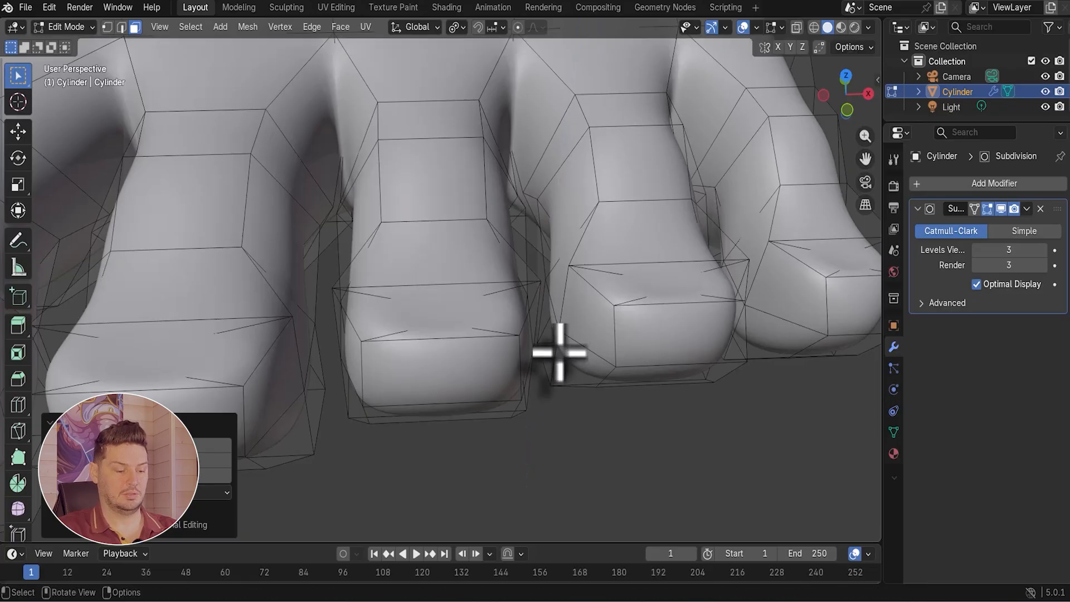
{"action": "key", "text": "ctrl+z"}
Extrude the four sunken nail faces slightly outward along their normals and extend the selection to each nail's sides.
{"action": "key", "text": "e"}
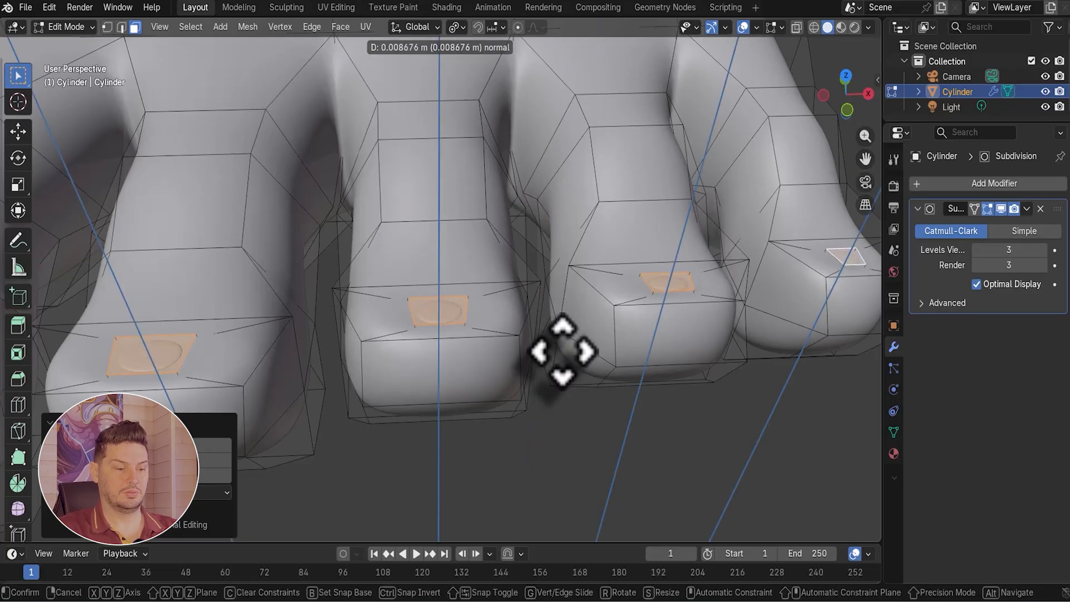
{"action": "left_click", "coordinate": [562, 350]}
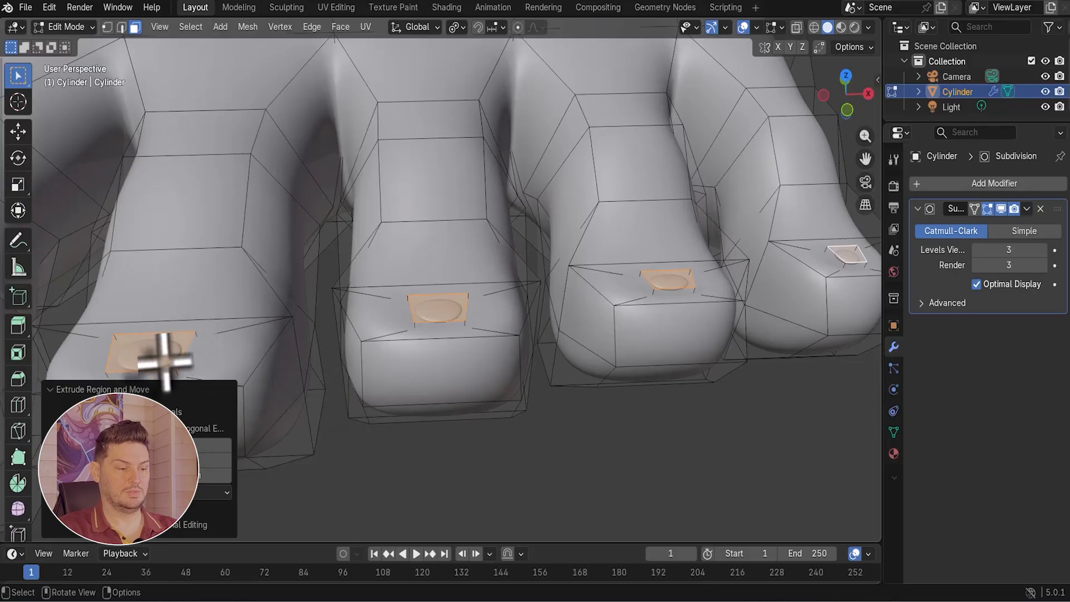
{"action": "key", "text": "l"}
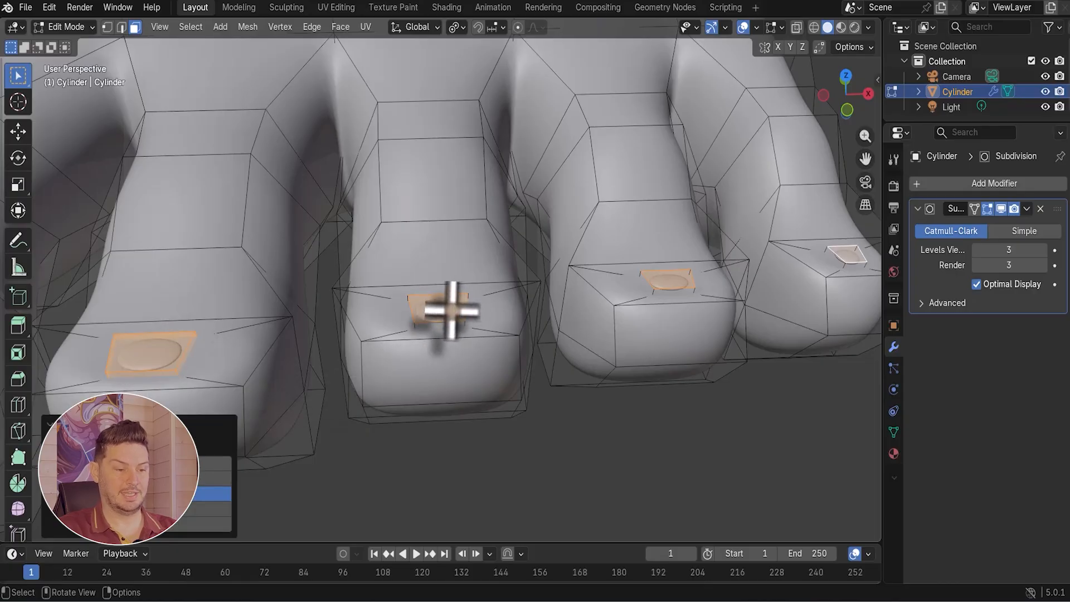
{"action": "key", "text": "l"}
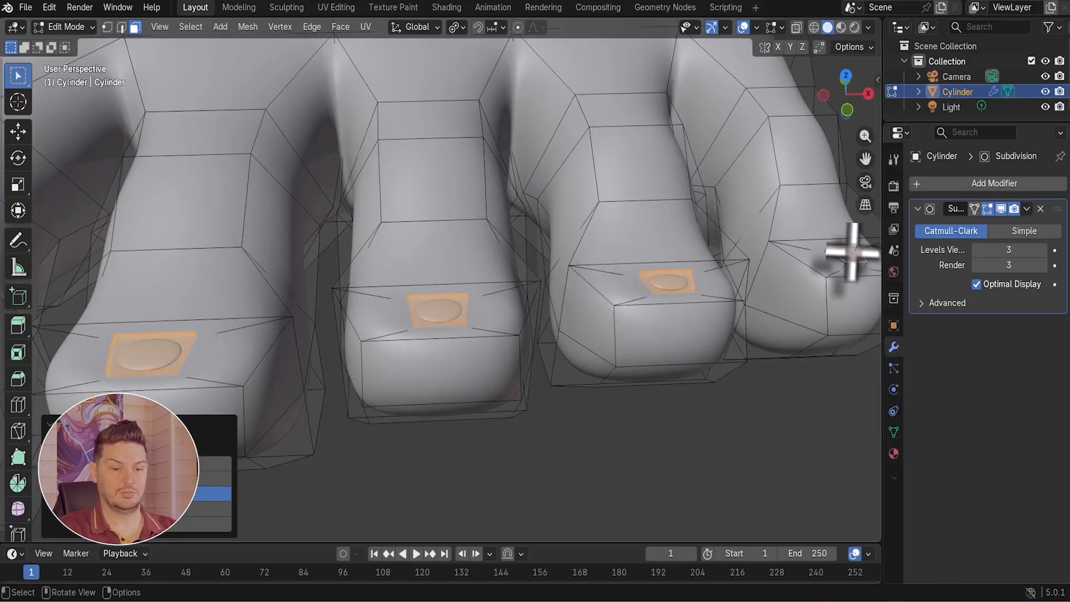
{"action": "key", "text": "l"}
Scale the four smaller toenails up to about 1.46, then widen them along X by about 1.67.
{"action": "key", "text": "s"}
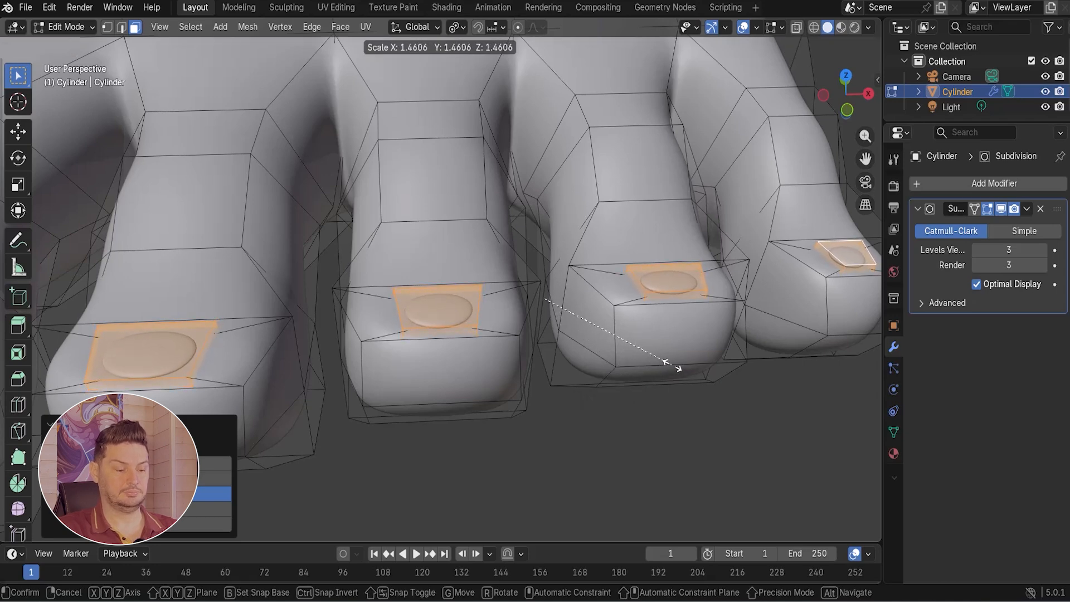
{"action": "left_click", "coordinate": [673, 365]}
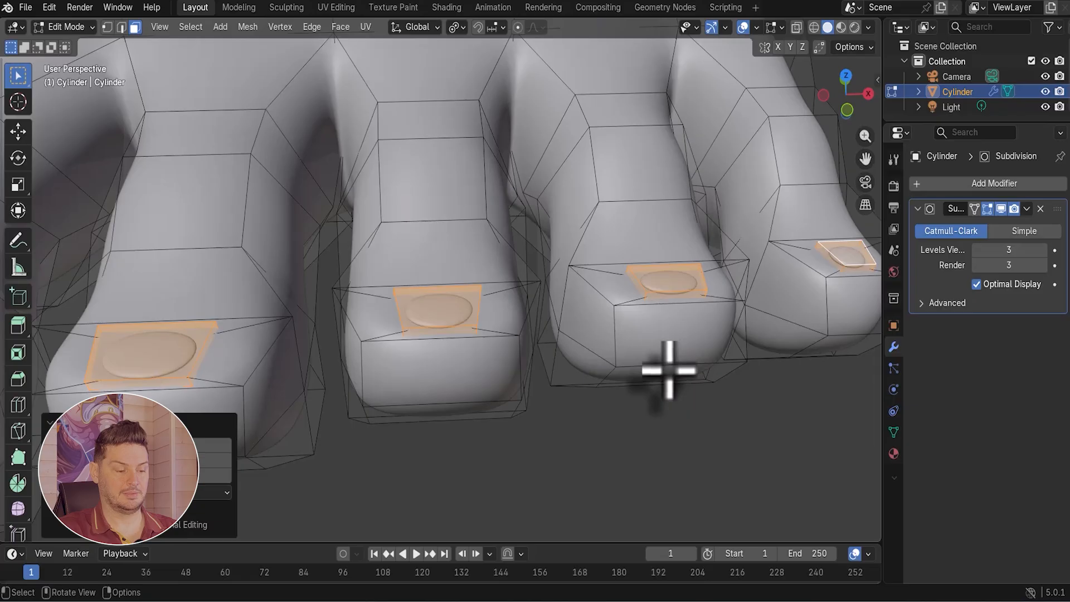
{"action": "key", "text": "s"}
{"action": "key", "text": "x"}
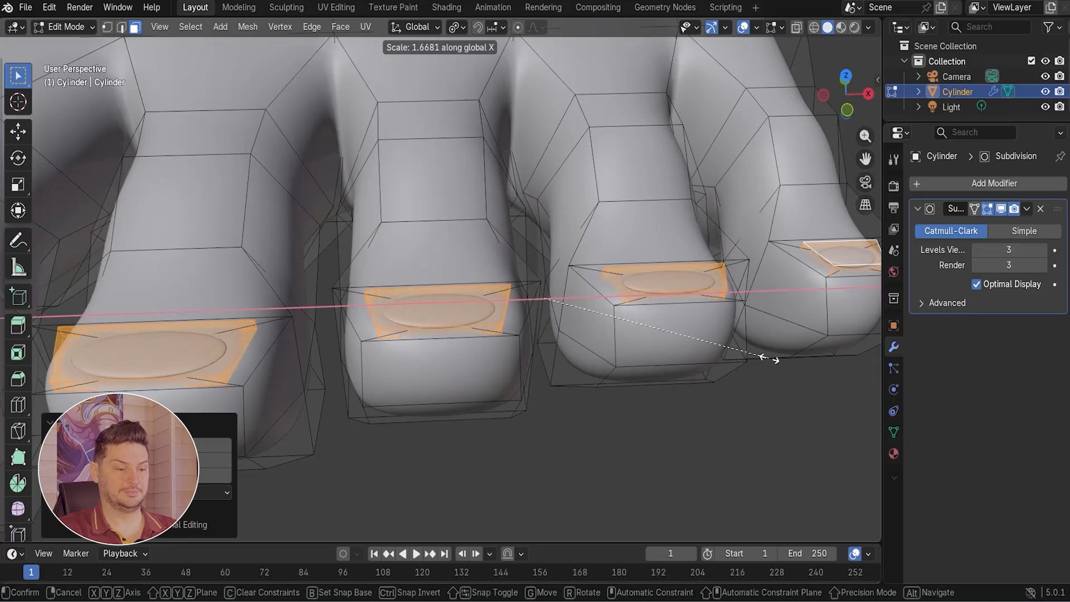
{"action": "left_click", "coordinate": [776, 359]}
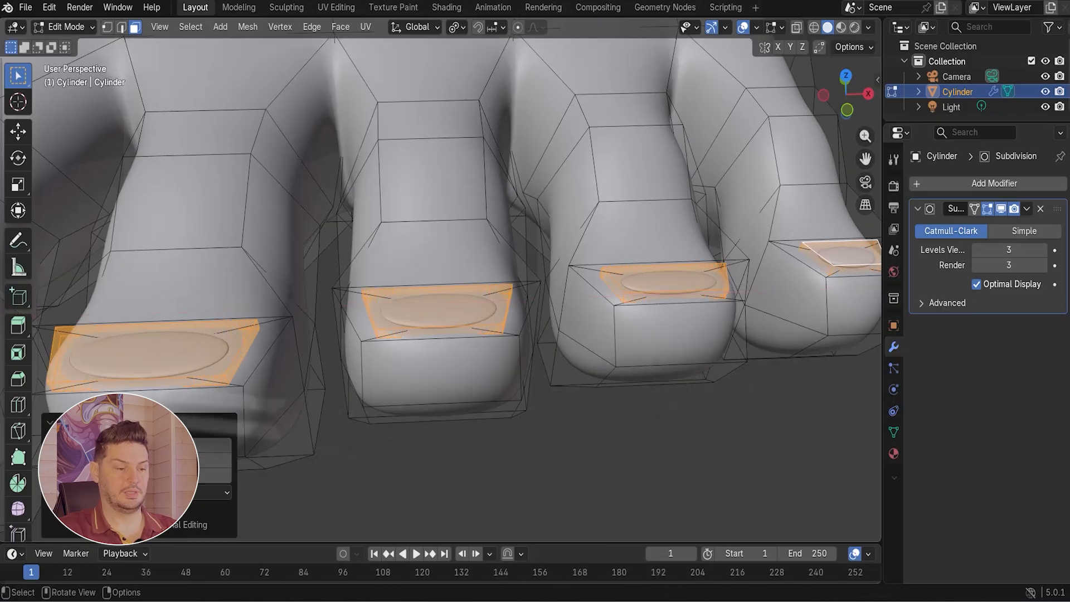
Crease the front face edges of the second toe's nail by about 0.59.
{"action": "middle_click_drag", "start_coordinate": [200, 391], "coordinate": [478, 339], "text": "shift"}
{"action": "scroll", "coordinate": [342, 320], "scroll_direction": "up", "scroll_amount": 3}
{"action": "key", "text": "shift+e"}
{"action": "left_click", "coordinate": [485, 346]}
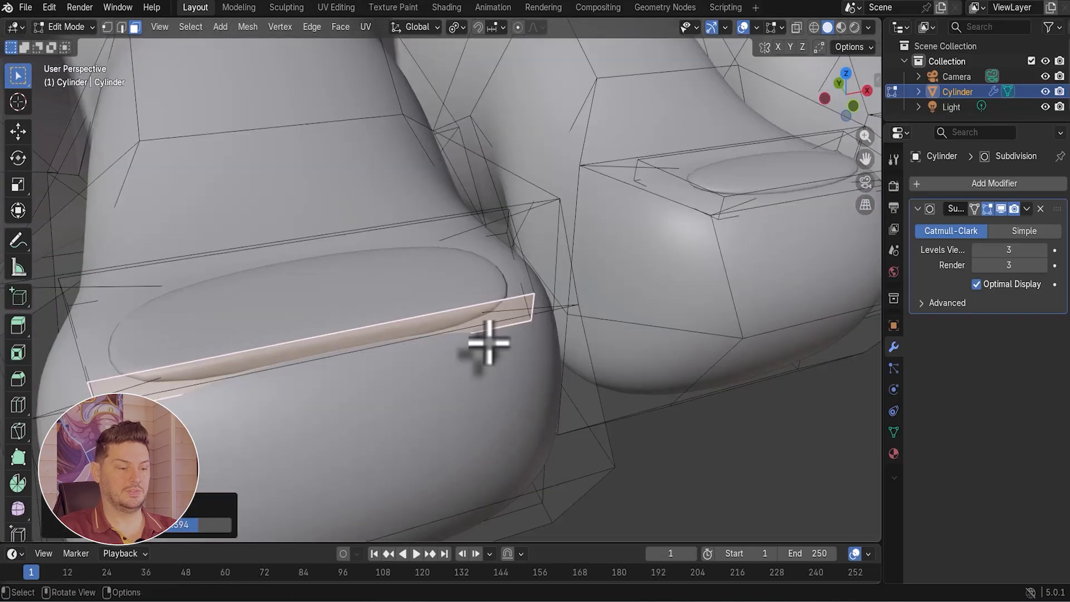
Crease the front face edges of the nails on the third and fourth toes, using about 0.47 on the third.
{"action": "middle_click_drag", "start_coordinate": [723, 210], "coordinate": [579, 262]}
{"action": "key", "text": "shift+e"}
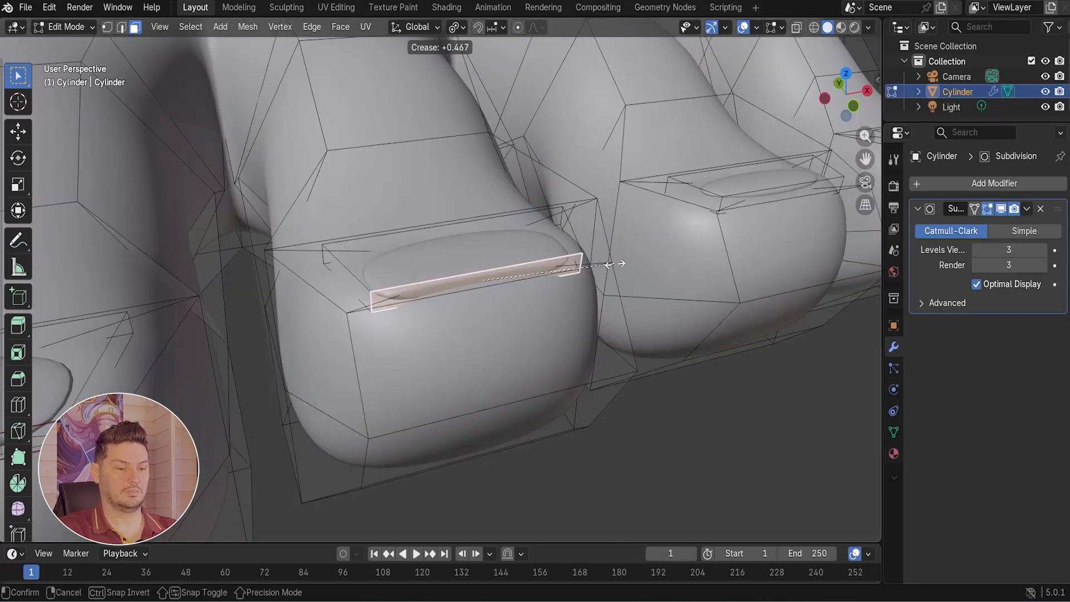
{"action": "left_click", "coordinate": [609, 264]}
{"action": "left_click", "coordinate": [733, 204]}
{"action": "key", "text": "shift+e"}
{"action": "left_click", "coordinate": [784, 245]}
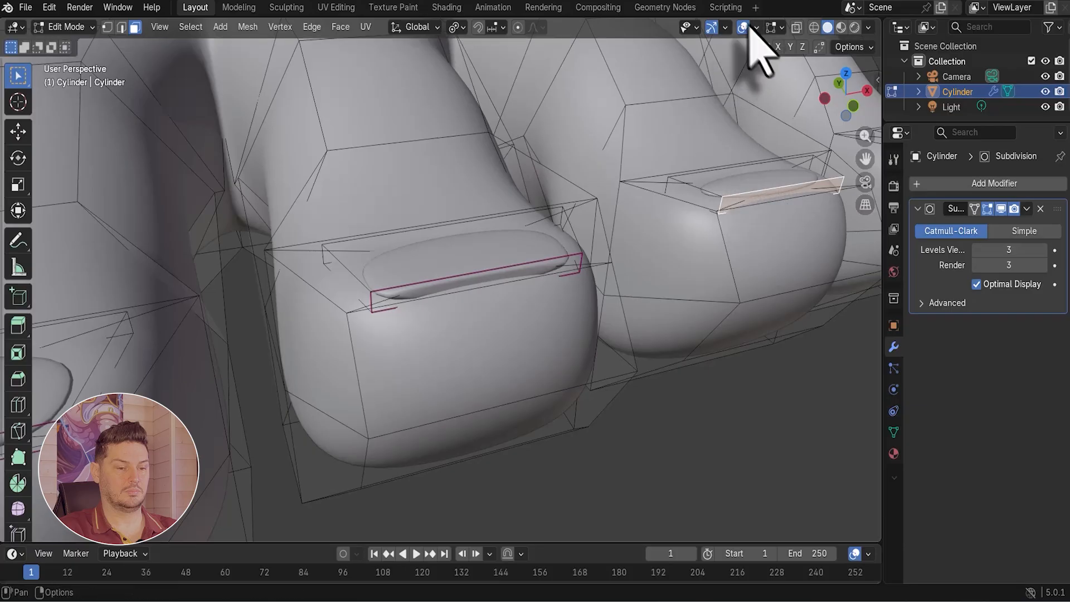
Hide the viewport overlays and increase the crease on the fourth toe nail's front face by about 0.3.
{"action": "left_click", "coordinate": [742, 27]}
{"action": "scroll", "coordinate": [735, 258], "scroll_direction": "down", "scroll_amount": 4}
{"action": "middle_click_drag", "start_coordinate": [735, 258], "coordinate": [439, 351], "text": "shift"}
{"action": "scroll", "coordinate": [440, 351], "scroll_direction": "up", "scroll_amount": 4}
{"action": "left_click", "coordinate": [446, 277]}
{"action": "key", "text": "shift+e"}
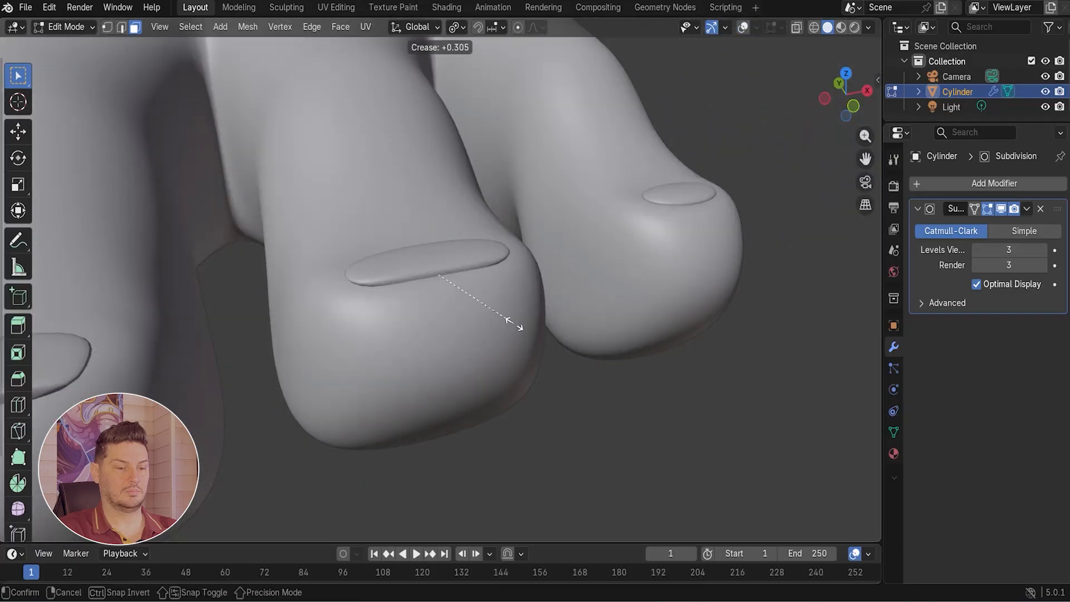
{"action": "left_click", "coordinate": [520, 328]}
Scale the fourth toe's nail along Y to about 1.32.
{"action": "key", "text": "s"}
{"action": "key", "text": "y"}
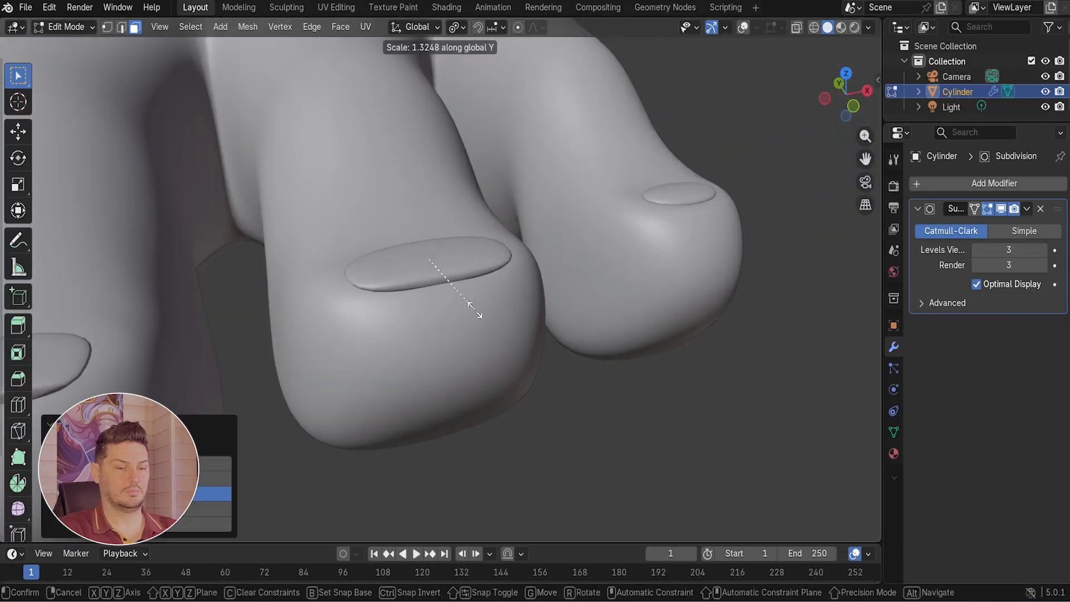
{"action": "left_click", "coordinate": [479, 316]}
Crease the front face edges of the little toe's nail by about 0.27, then hide the viewport overlays.
{"action": "middle_click_drag", "start_coordinate": [479, 315], "coordinate": [644, 102]}
{"action": "left_click", "coordinate": [742, 27]}
{"action": "left_click", "coordinate": [638, 118]}
{"action": "key", "text": "shift+e"}
{"action": "left_click", "coordinate": [614, 176]}
{"action": "left_click", "coordinate": [743, 28]}
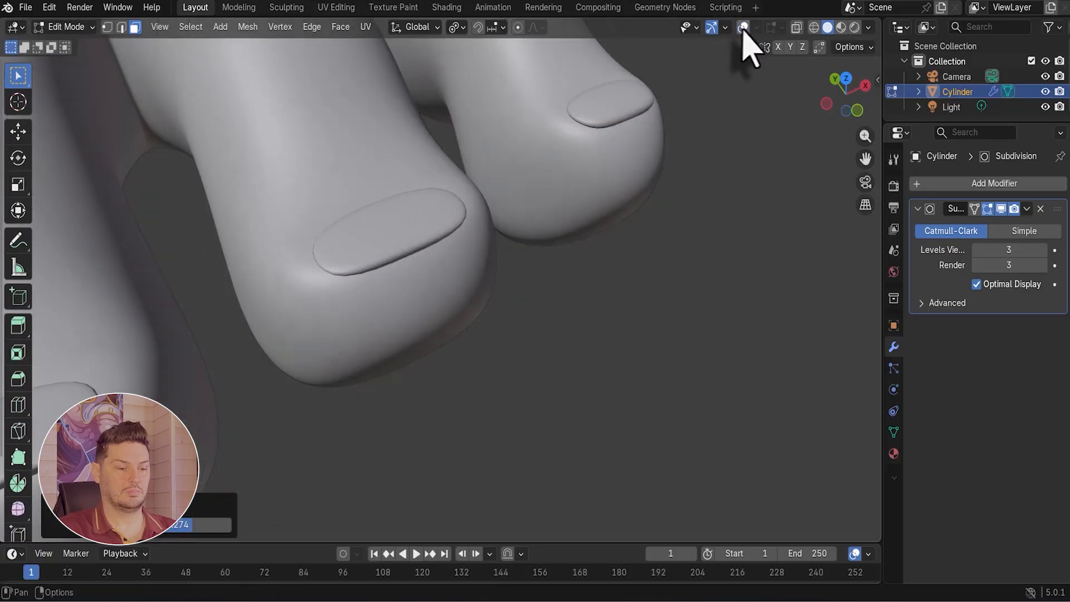
Narrow the top edge loop of the ankle opening by scaling it along X.
{"action": "middle_click_drag", "start_coordinate": [662, 139], "coordinate": [546, 222]}
{"action": "scroll", "coordinate": [547, 223], "scroll_direction": "down", "scroll_amount": 3}
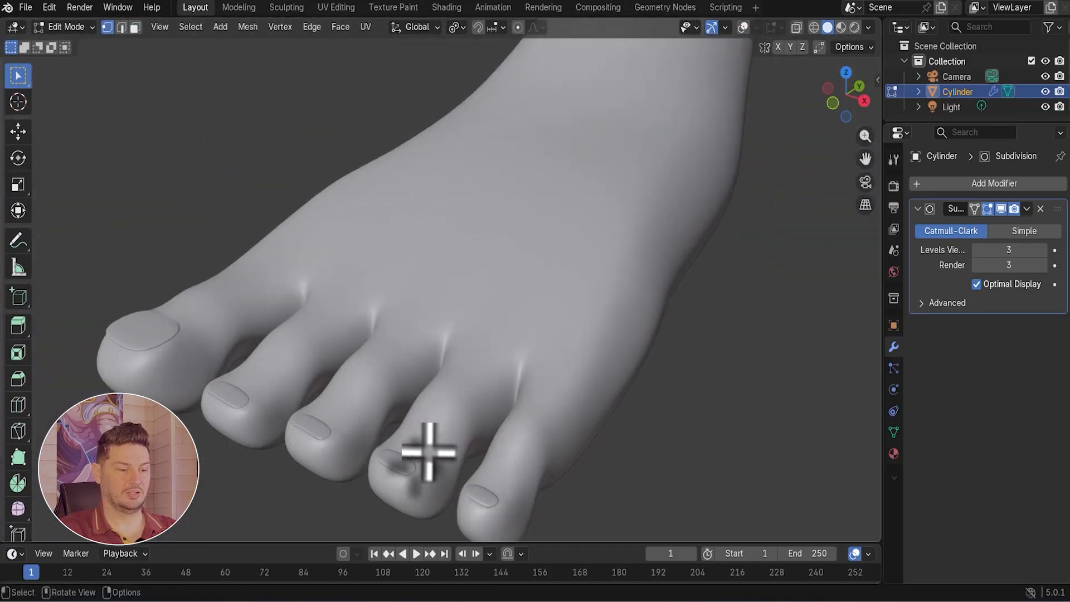
{"action": "middle_click_drag", "start_coordinate": [428, 452], "coordinate": [424, 358]}
{"action": "scroll", "coordinate": [475, 342], "scroll_direction": "down", "scroll_amount": 5}
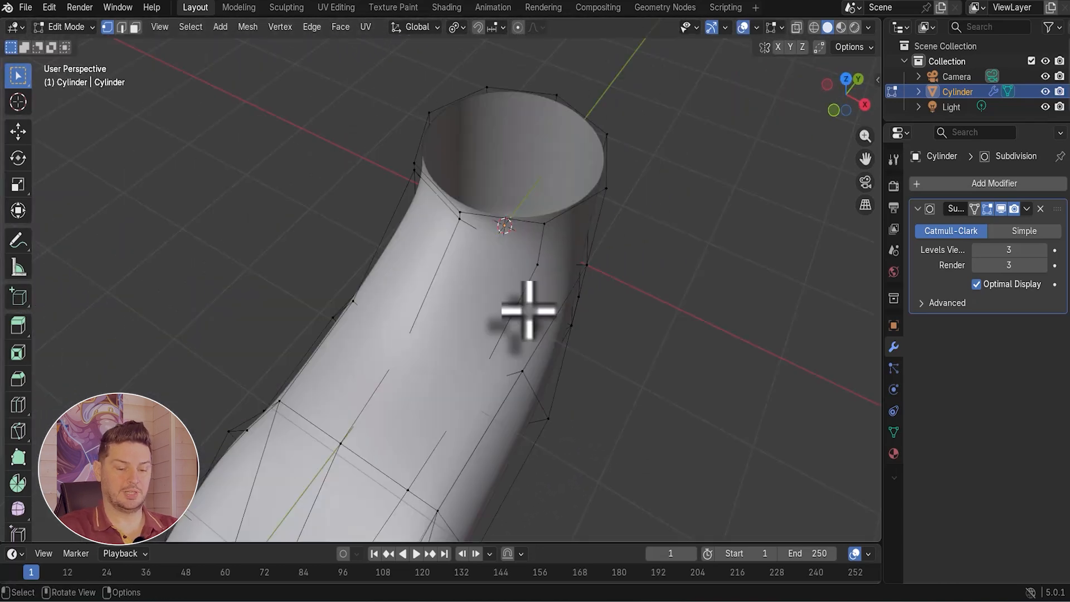
{"action": "key", "text": "KP_7"}
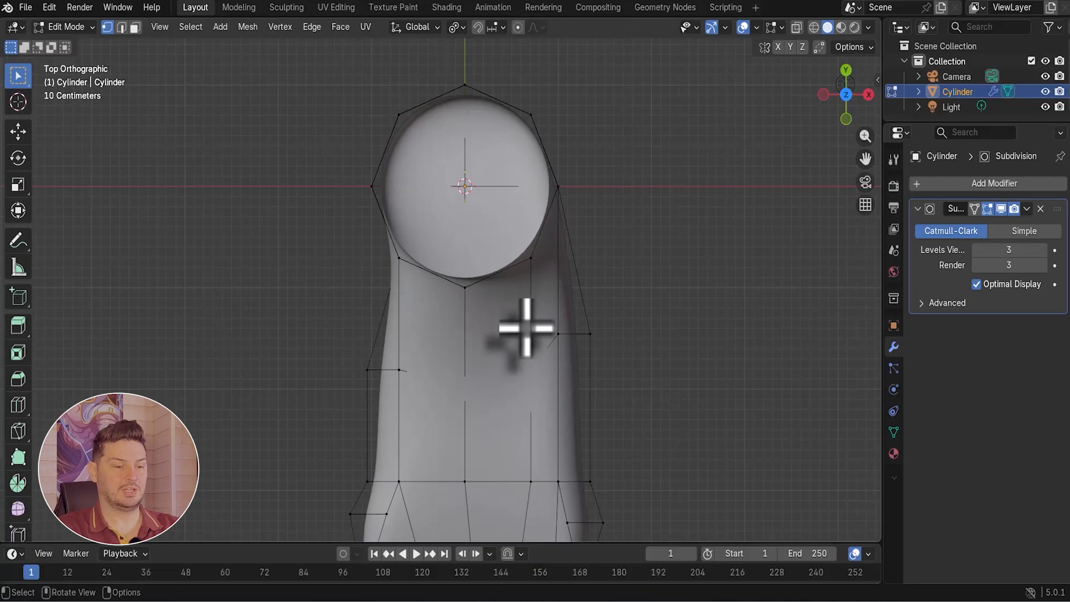
{"action": "middle_click_drag", "start_coordinate": [534, 313], "coordinate": [529, 385], "text": "shift"}
{"action": "scroll", "coordinate": [474, 153], "scroll_direction": "up", "scroll_amount": 3}
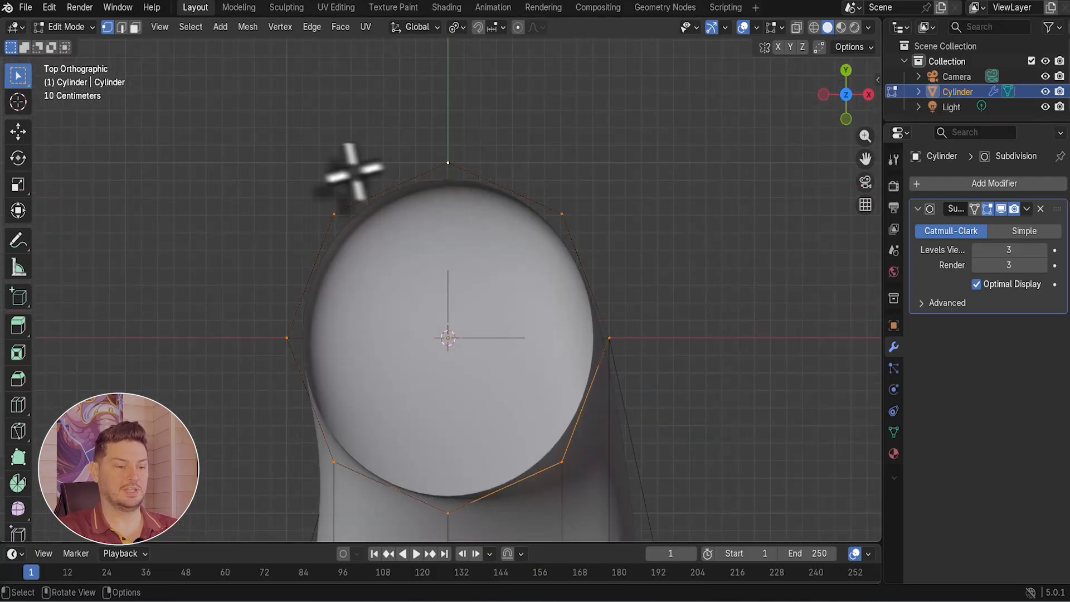
{"action": "left_click", "coordinate": [584, 400], "text": "alt"}
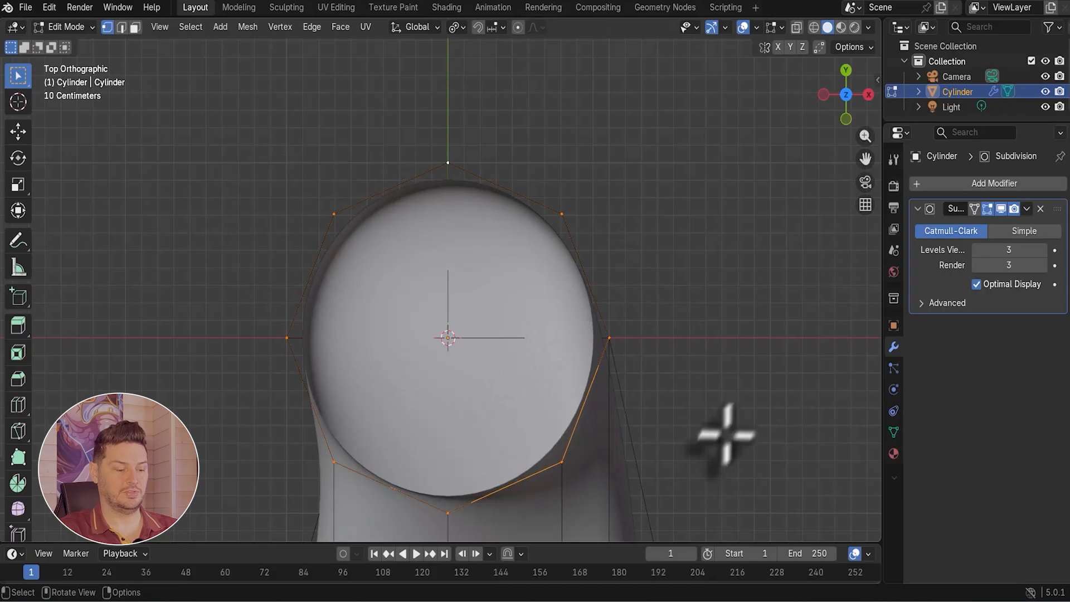
{"action": "key", "text": "s"}
{"action": "key", "text": "x"}
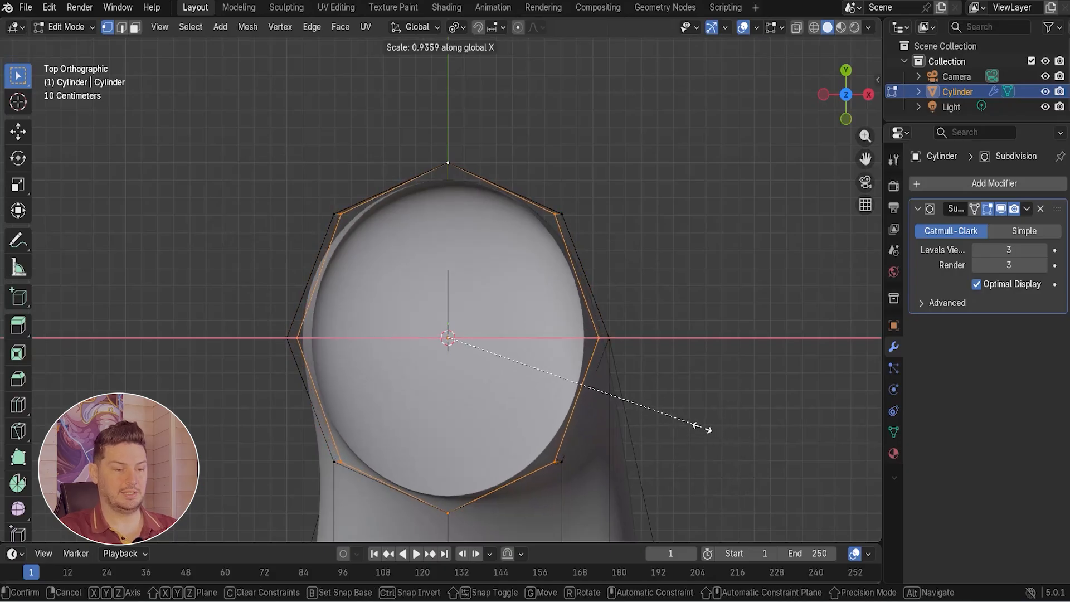
{"action": "left_click", "coordinate": [672, 414]}
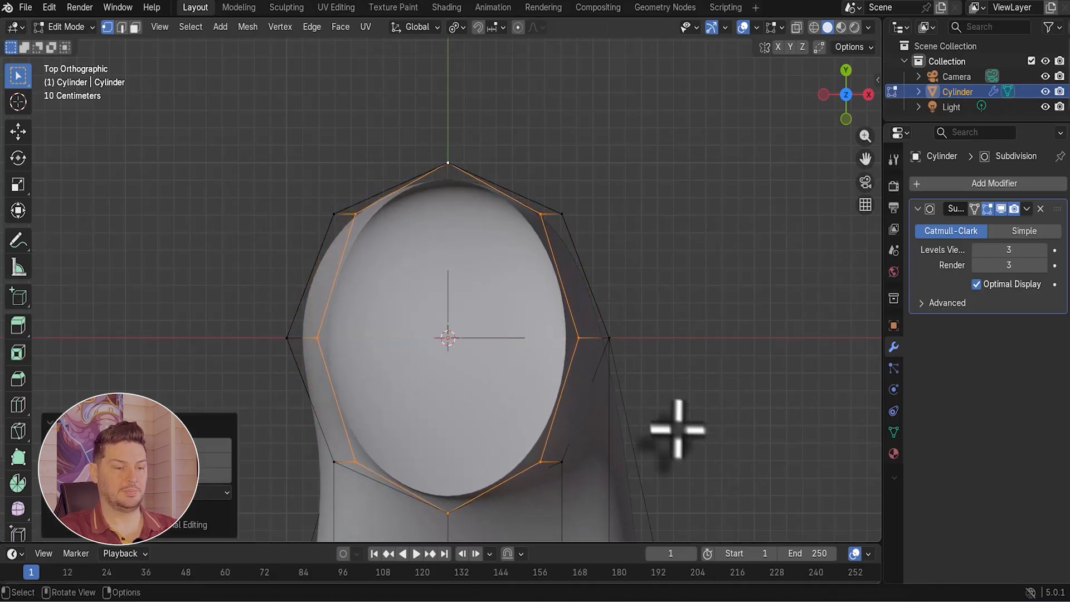
Move the mid-height edges at the back of the heel outward about 0.33 m along Y.
{"action": "middle_click_drag", "start_coordinate": [678, 429], "coordinate": [611, 425]}
{"action": "key", "text": "KP_7"}
{"action": "scroll", "coordinate": [477, 458], "scroll_direction": "down", "scroll_amount": 2}
{"action": "key", "text": "3"}
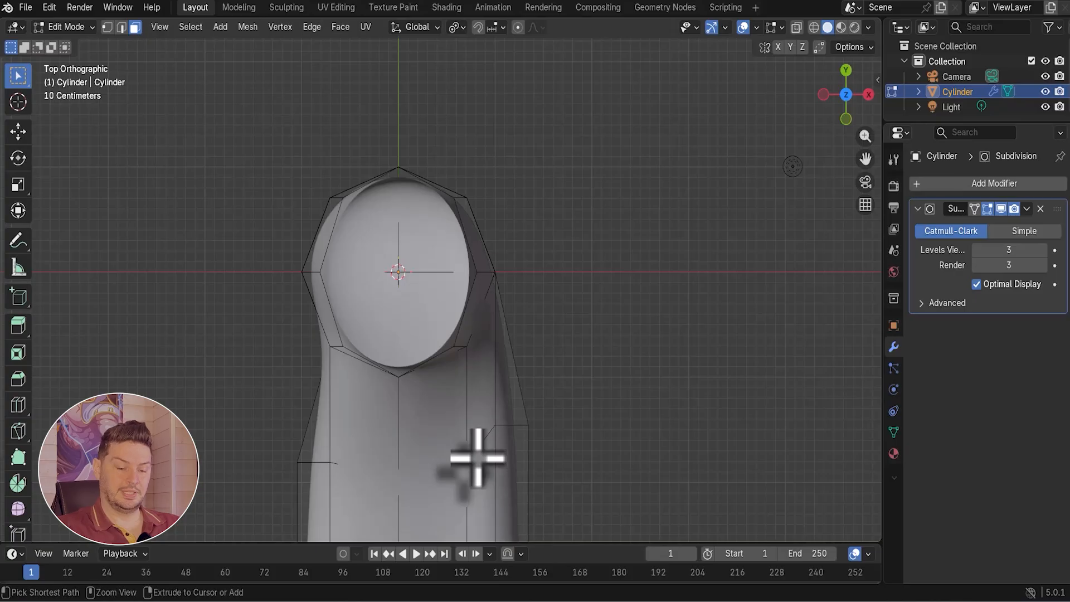
{"action": "key", "text": "ctrl+KP_1"}
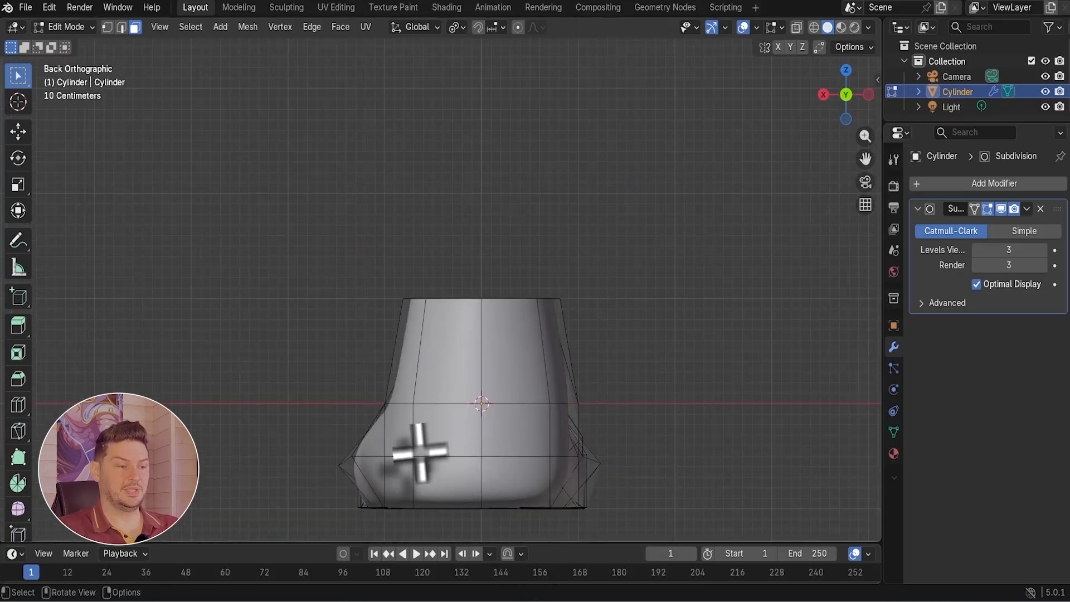
{"action": "key", "text": "2"}
{"action": "left_click", "coordinate": [451, 455]}
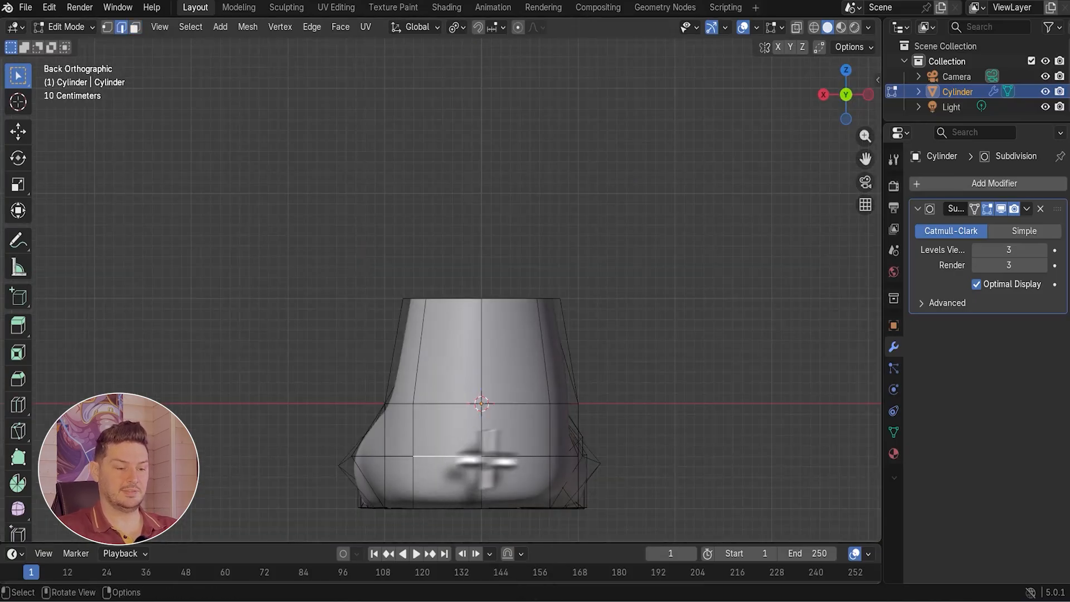
{"action": "key", "text": "KP_3"}
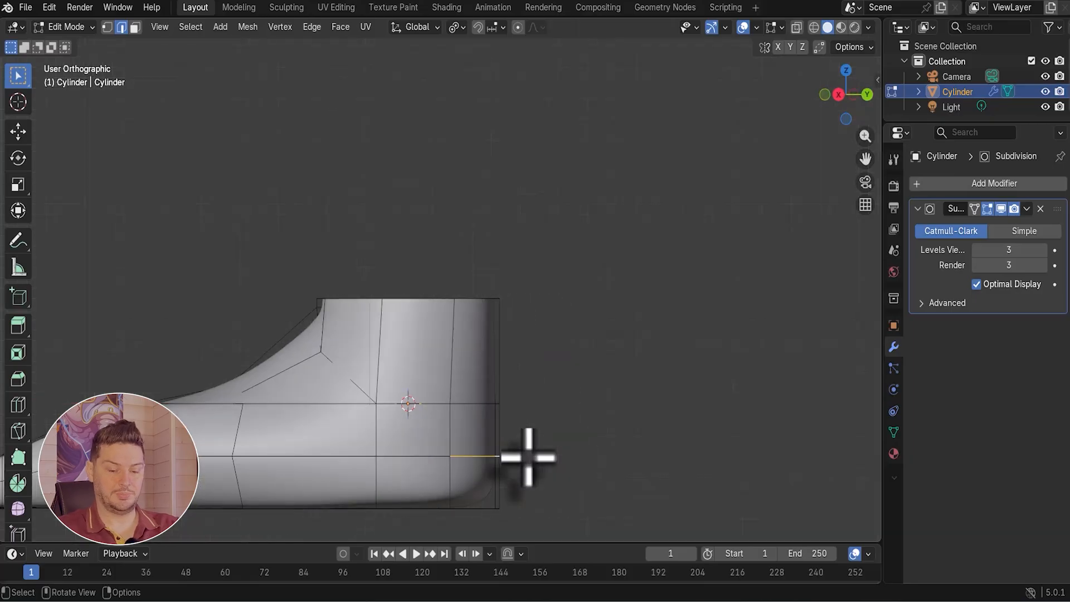
{"action": "scroll", "coordinate": [523, 493], "scroll_direction": "up", "scroll_amount": 2}
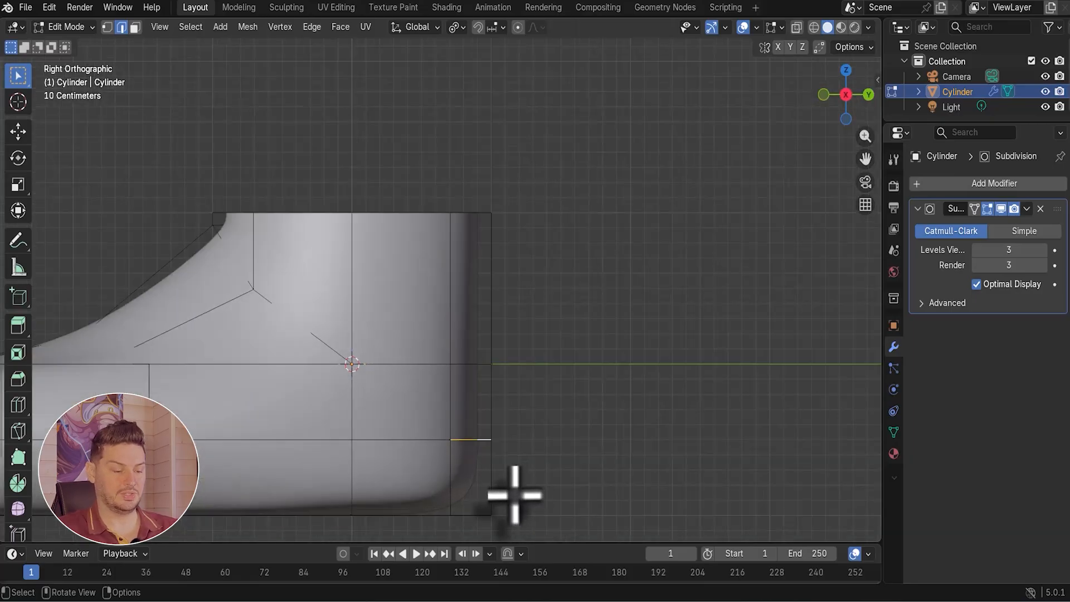
{"action": "key", "text": "g"}
{"action": "key", "text": "y"}
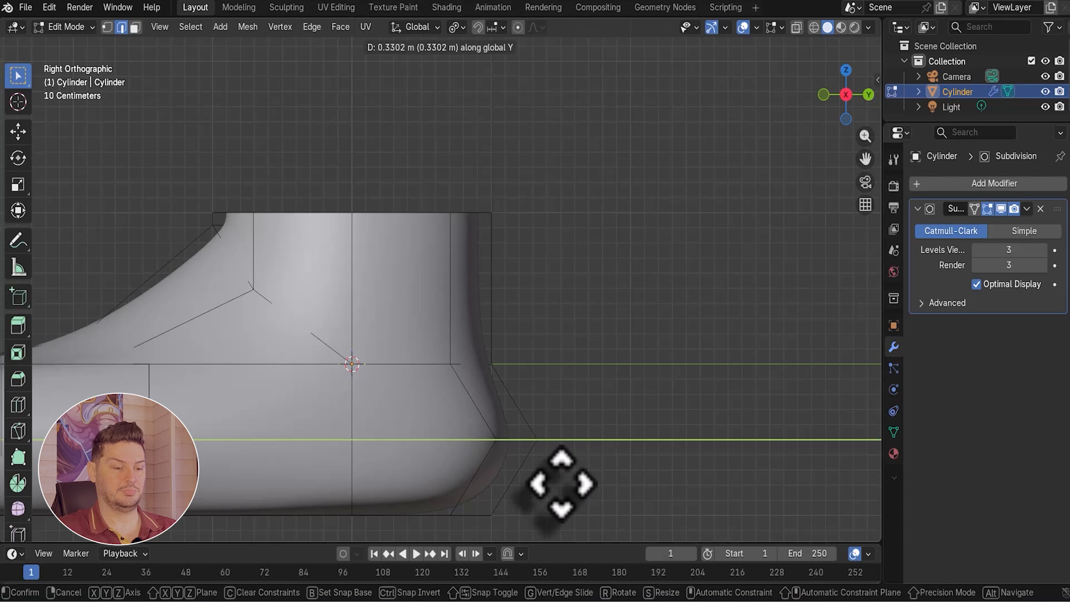
{"action": "left_click", "coordinate": [561, 482]}
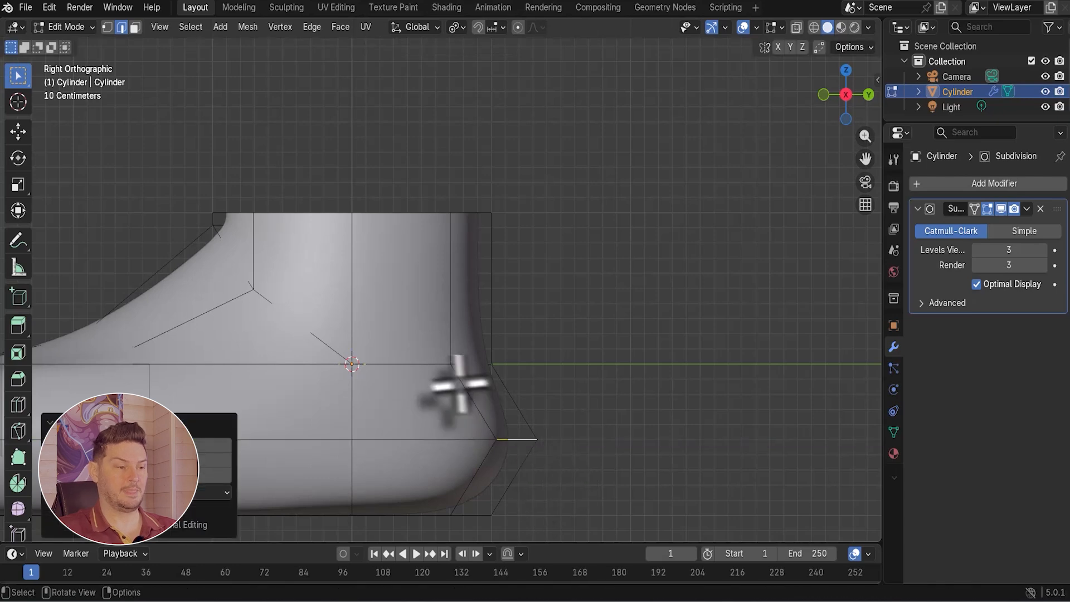
Inset the two opposite side faces of the ankle, just above the heel.
{"action": "key", "text": "3"}
{"action": "left_click", "coordinate": [397, 302]}
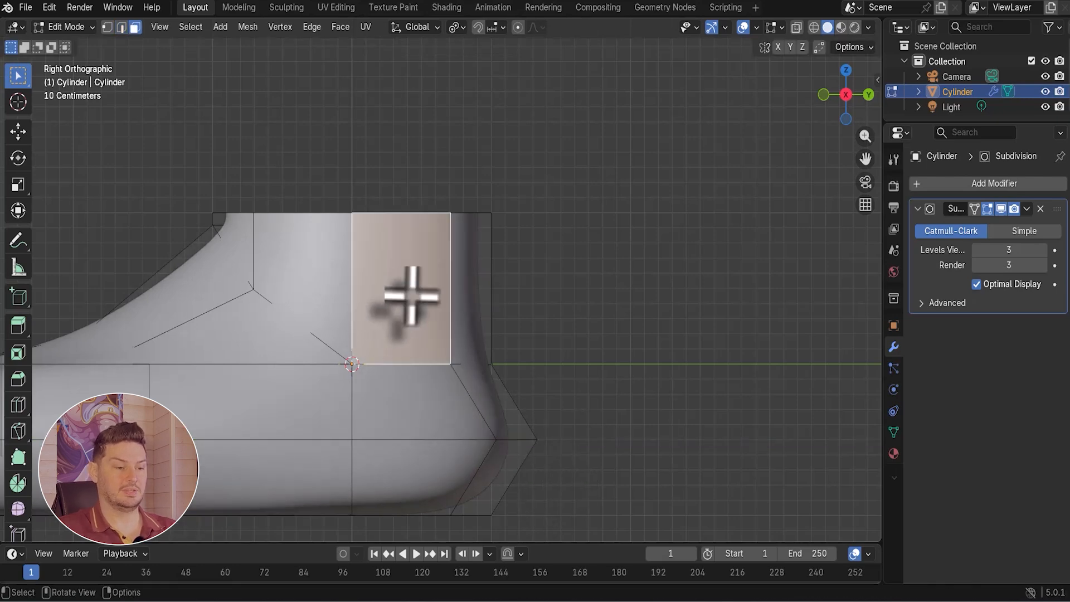
{"action": "scroll", "coordinate": [392, 314], "scroll_direction": "down", "scroll_amount": 4}
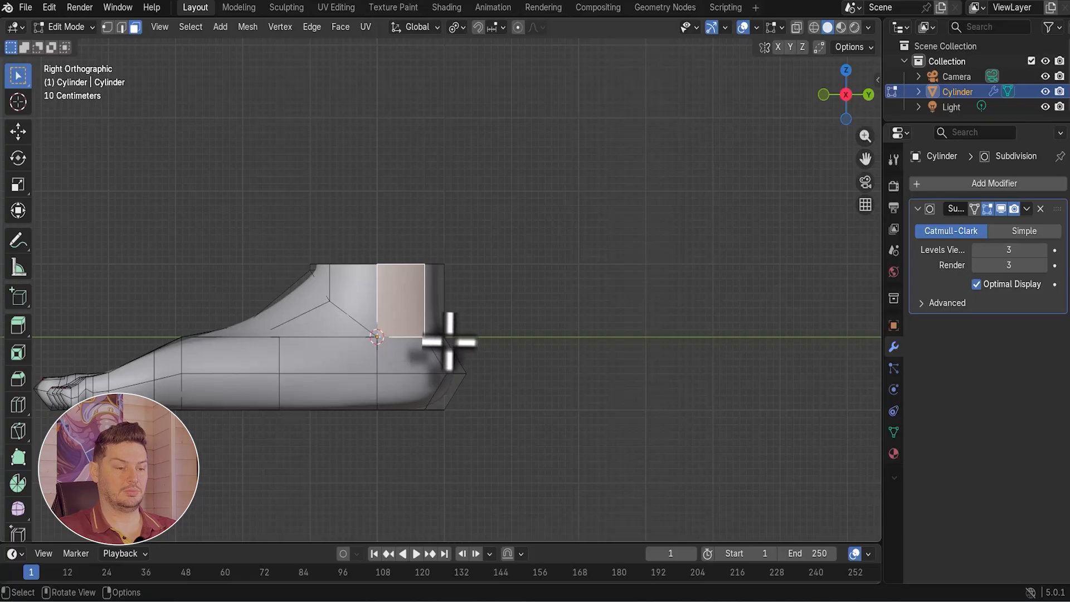
{"action": "key", "text": "ctrl+KP_3"}
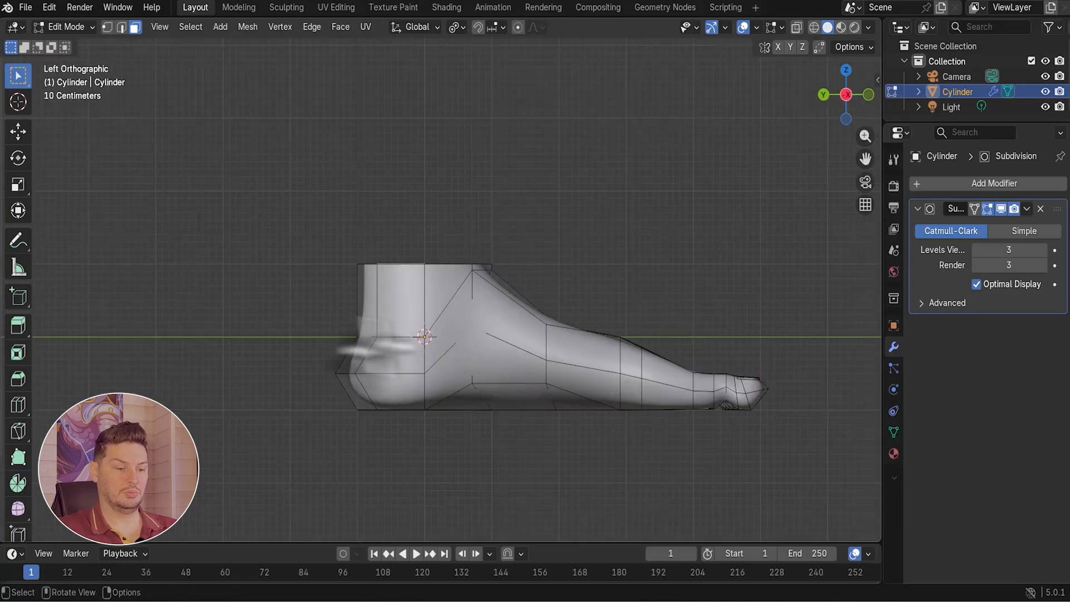
{"action": "scroll", "coordinate": [365, 349], "scroll_direction": "up", "scroll_amount": 3}
{"action": "left_click", "coordinate": [423, 277], "text": "shift"}
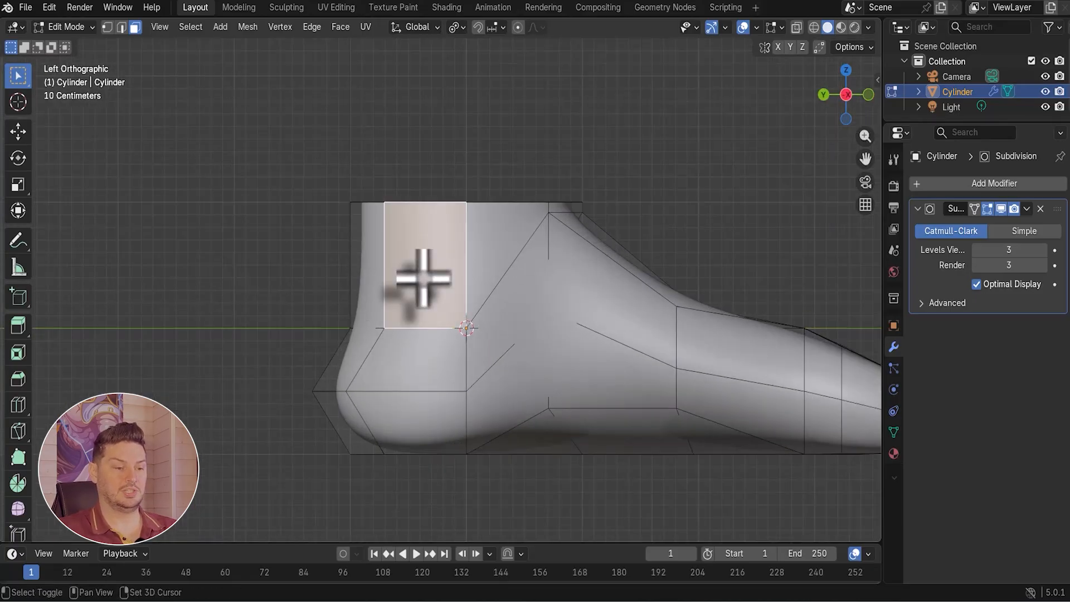
{"action": "middle_click_drag", "start_coordinate": [424, 277], "coordinate": [522, 320]}
{"action": "scroll", "coordinate": [507, 350], "scroll_direction": "up", "scroll_amount": 1}
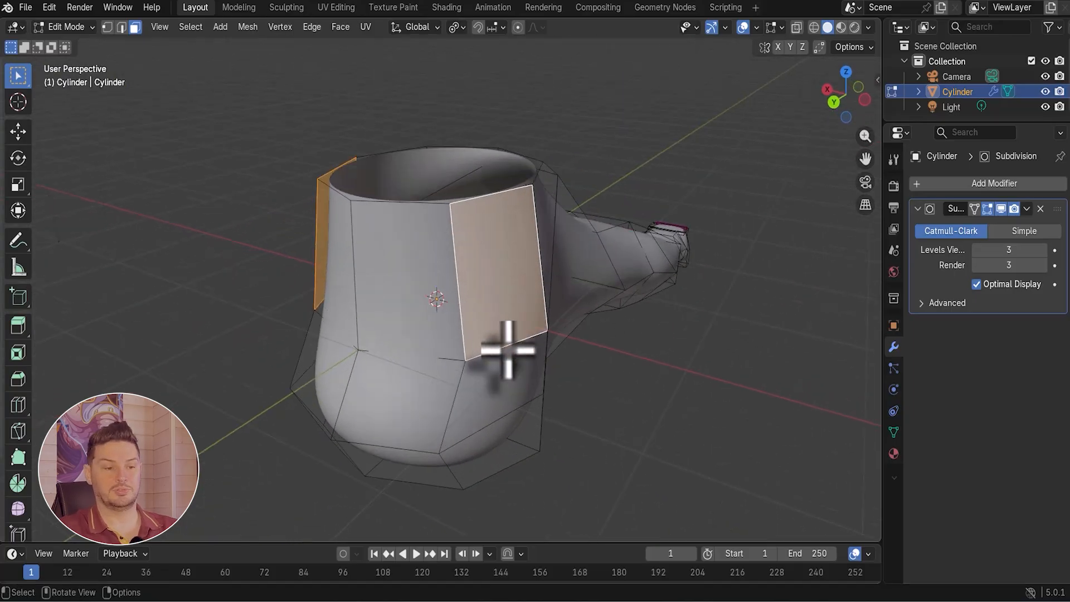
{"action": "middle_click_drag", "start_coordinate": [573, 351], "coordinate": [516, 332]}
{"action": "scroll", "coordinate": [529, 330], "scroll_direction": "up", "scroll_amount": 2}
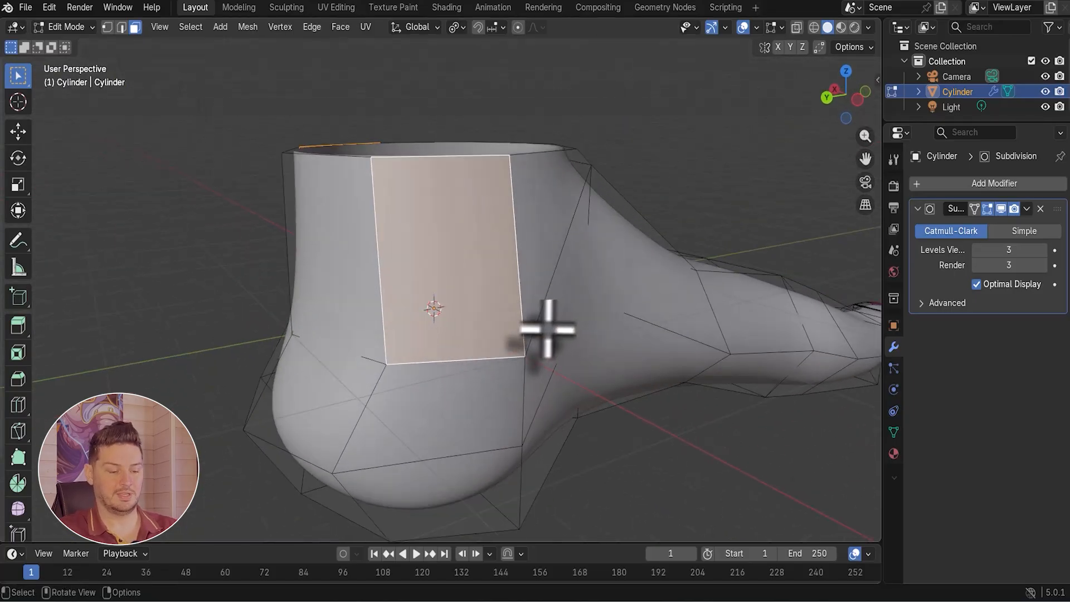
{"action": "key", "text": "i"}
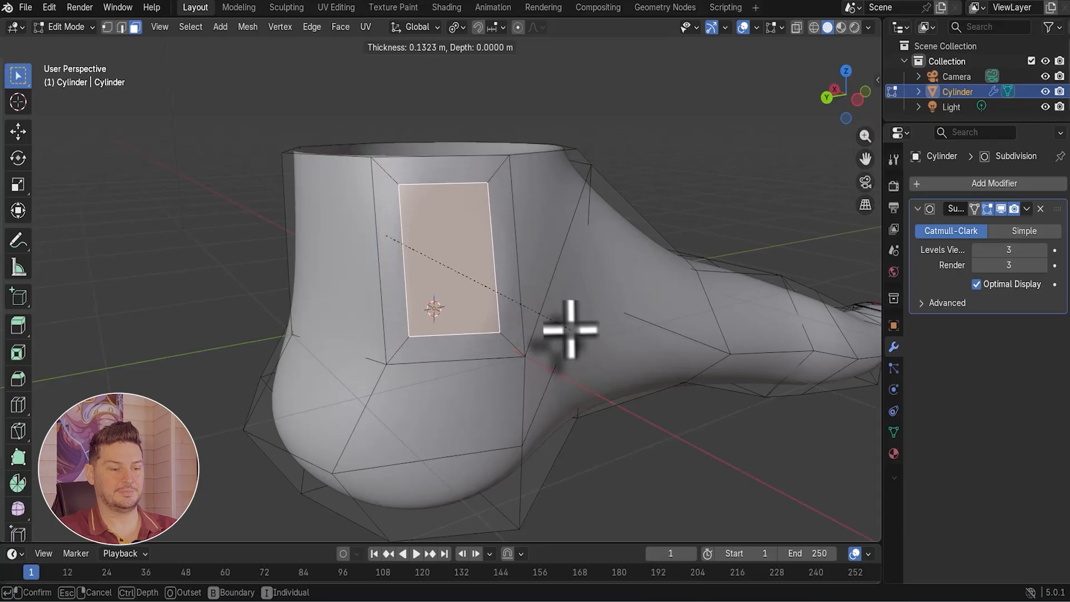
{"action": "left_click", "coordinate": [566, 326]}
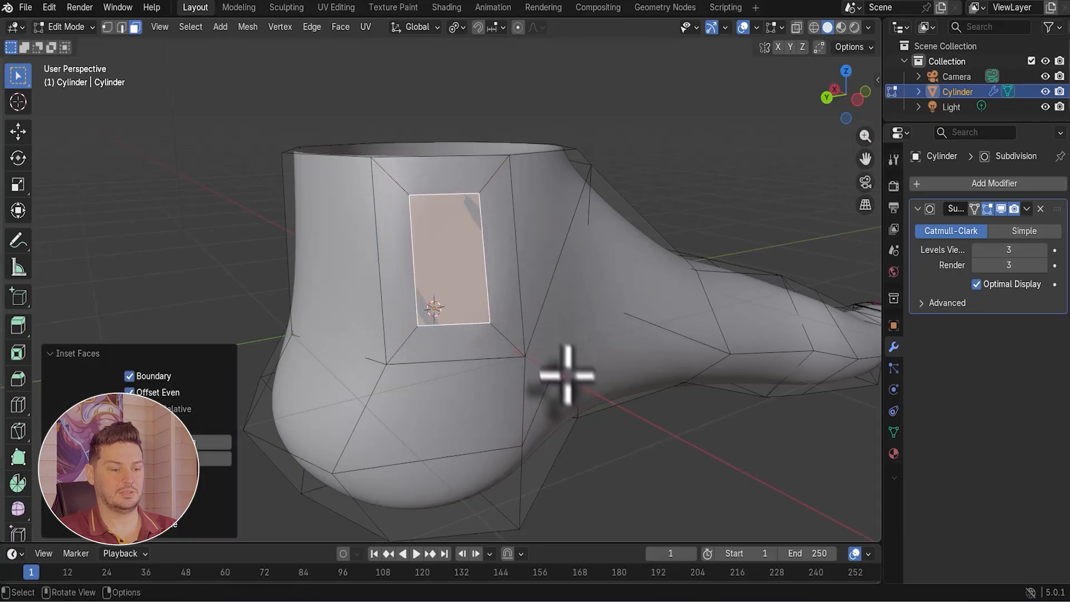
Shorten the two inset ankle faces along Z and scale them uniformly to about 0.80.
{"action": "key", "text": "s"}
{"action": "key", "text": "z"}
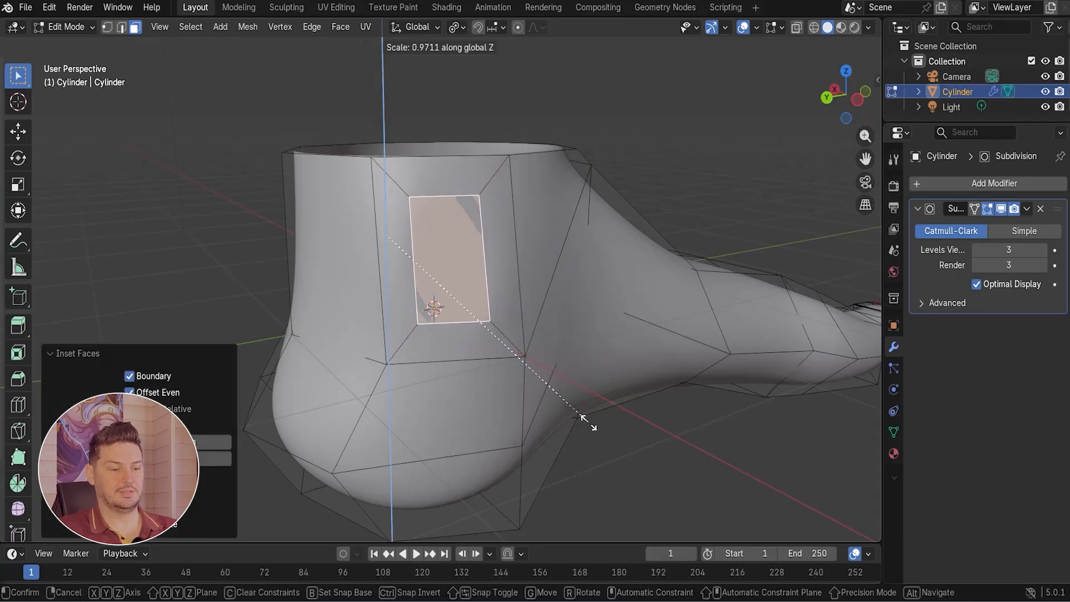
{"action": "left_click", "coordinate": [532, 345]}
{"action": "key", "text": "s"}
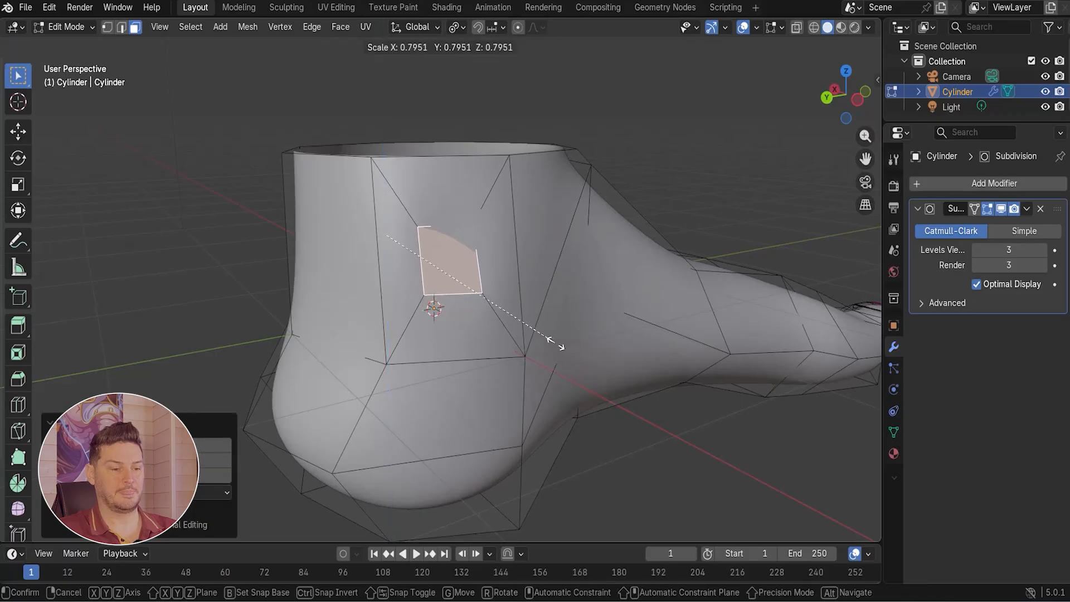
{"action": "left_click", "coordinate": [554, 342]}
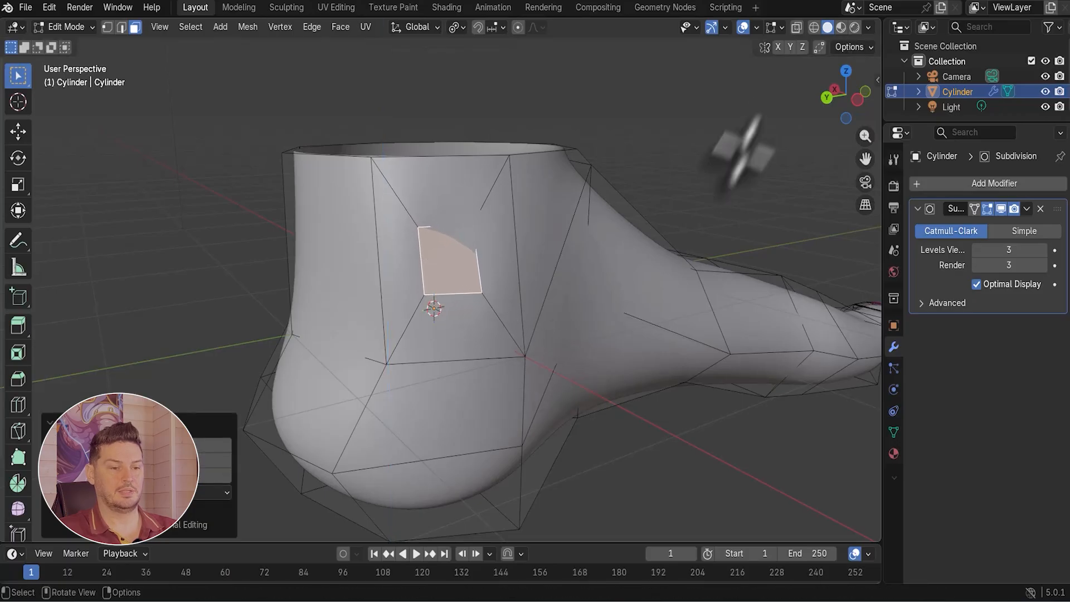
Hide the viewport overlays, set the pivot to Median Point and scale the inset ankle faces along X to about 1.15.
{"action": "left_click", "coordinate": [746, 28]}
{"action": "middle_click_drag", "start_coordinate": [601, 258], "coordinate": [625, 340]}
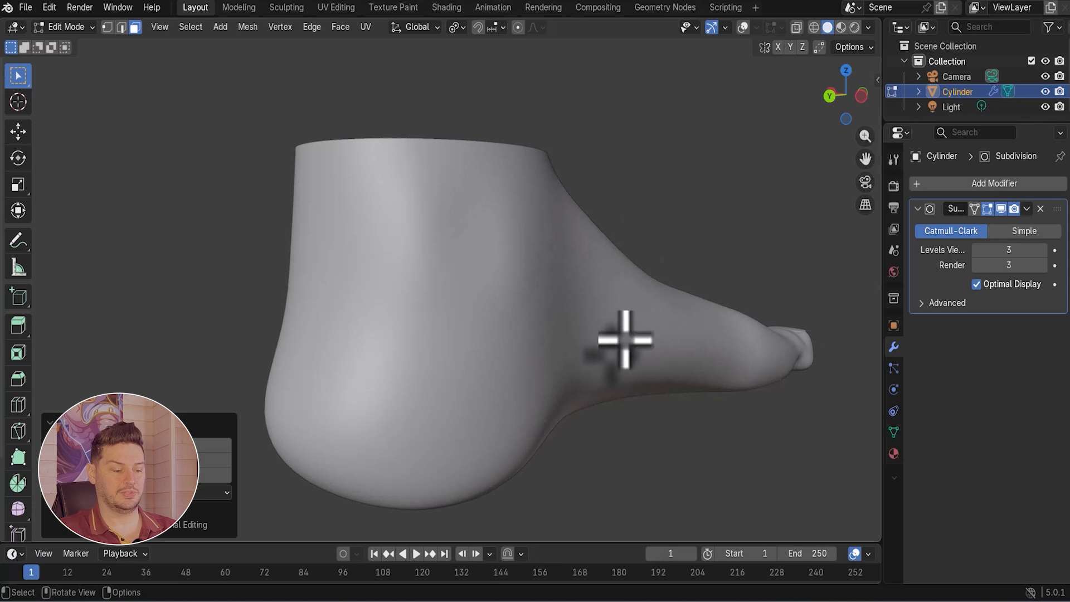
{"action": "left_click", "coordinate": [456, 27]}
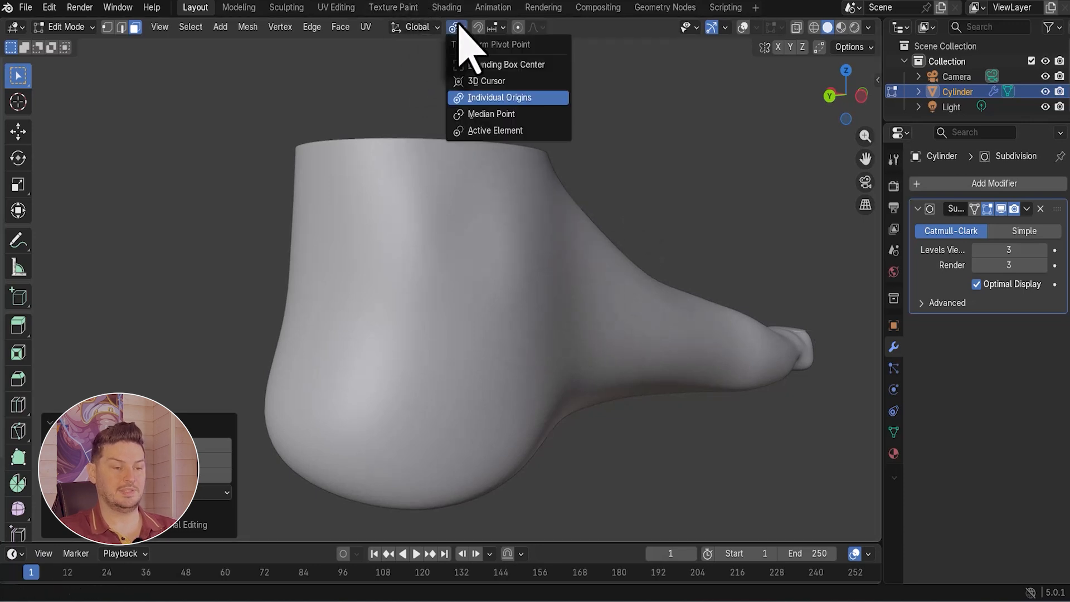
{"action": "left_click", "coordinate": [504, 115]}
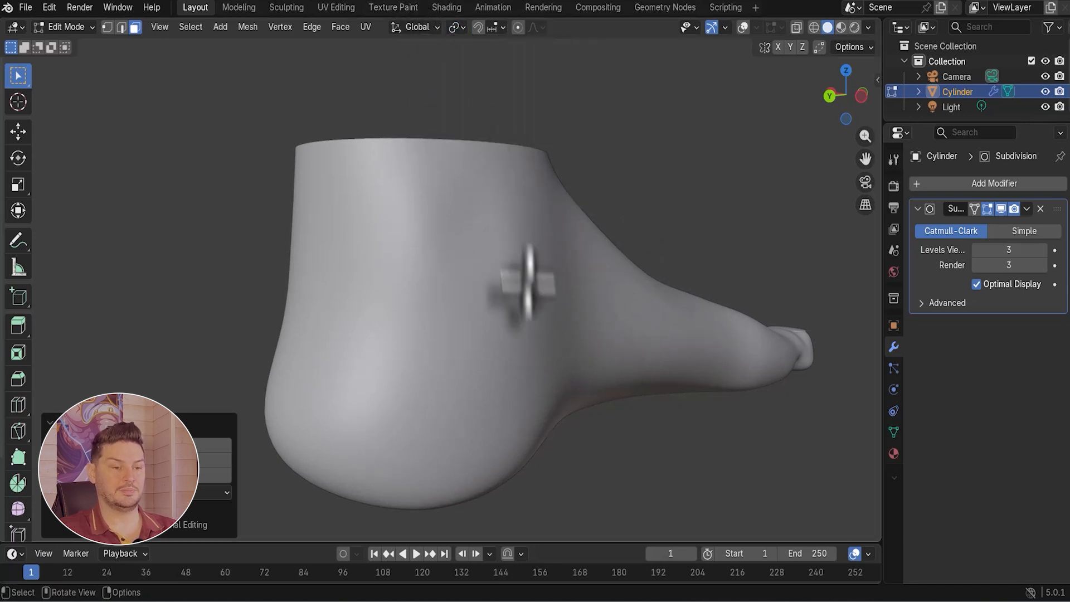
{"action": "key", "text": "s"}
{"action": "key", "text": "x"}
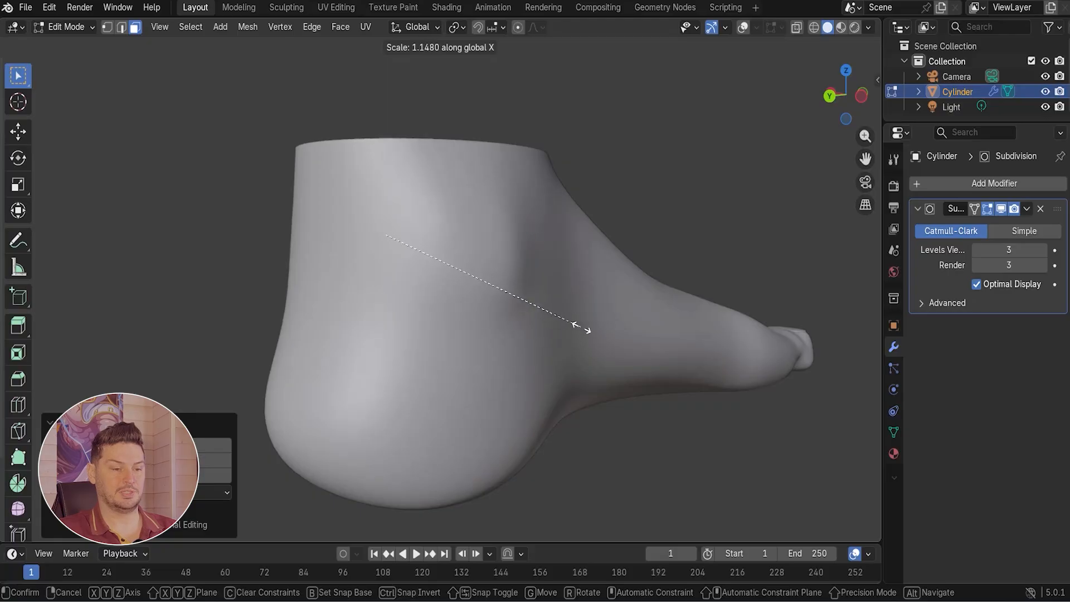
{"action": "left_click", "coordinate": [574, 324]}
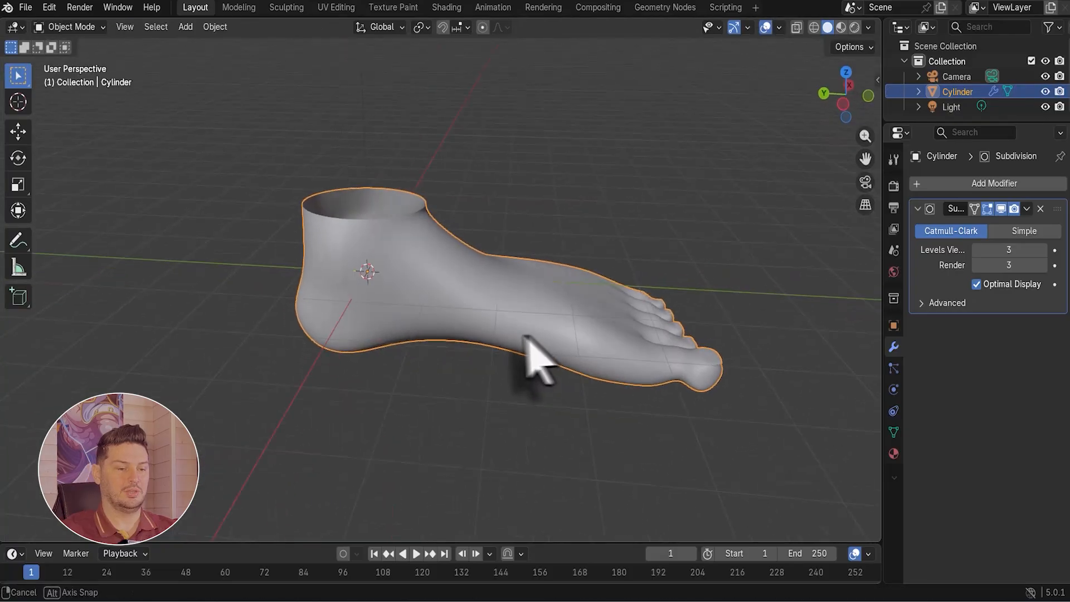
Inset the four upper forefoot faces behind the big toe through the fourth toe individually, working from the top view.
{"action": "middle_click_drag", "start_coordinate": [537, 359], "coordinate": [558, 297]}
{"action": "scroll", "coordinate": [620, 365], "scroll_direction": "down", "scroll_amount": 1}
{"action": "scroll", "coordinate": [552, 315], "scroll_direction": "down", "scroll_amount": 1}
{"action": "scroll", "coordinate": [559, 317], "scroll_direction": "up", "scroll_amount": 1}
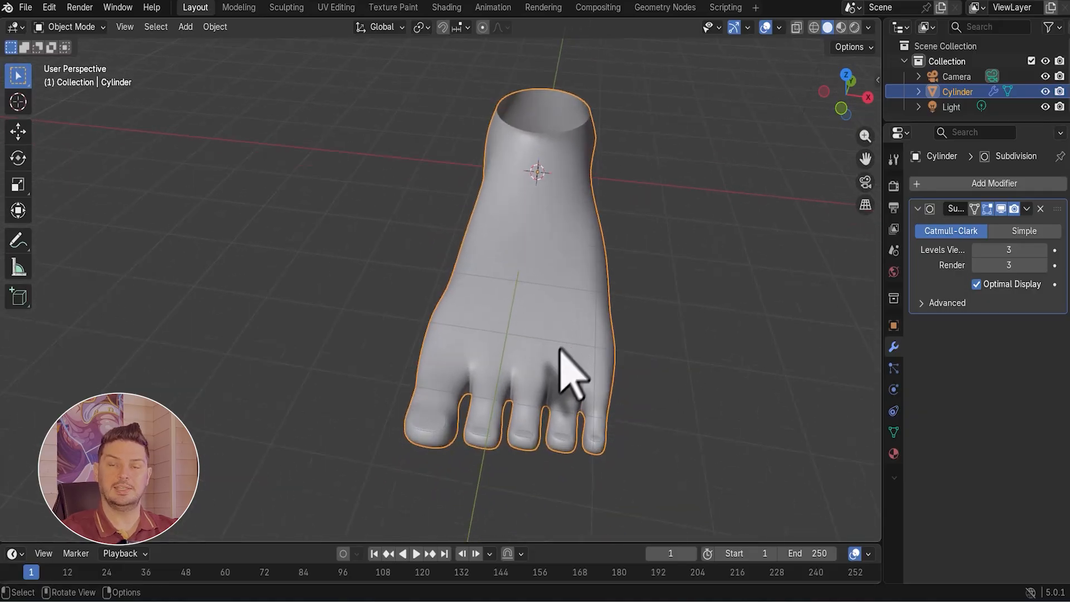
{"action": "scroll", "coordinate": [552, 331], "scroll_direction": "up", "scroll_amount": 2}
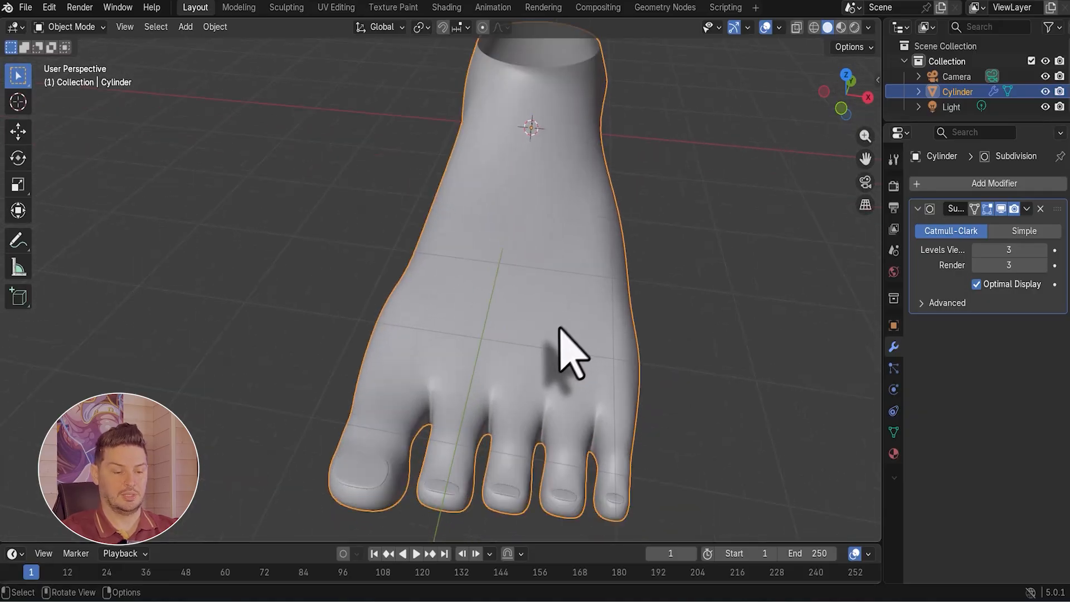
{"action": "key", "text": "Tab"}
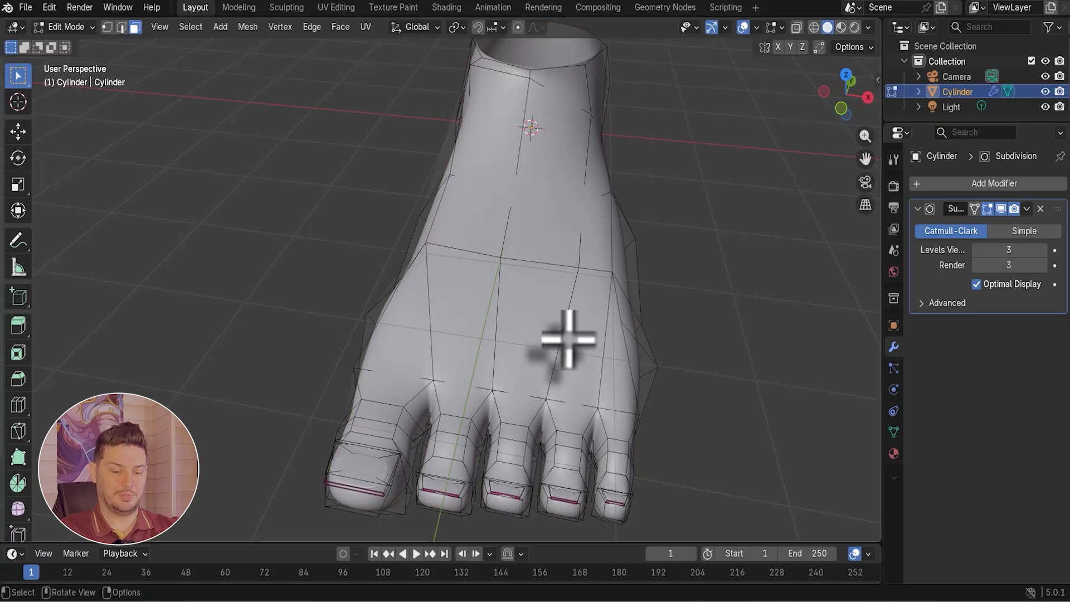
{"action": "key", "text": "KP_7"}
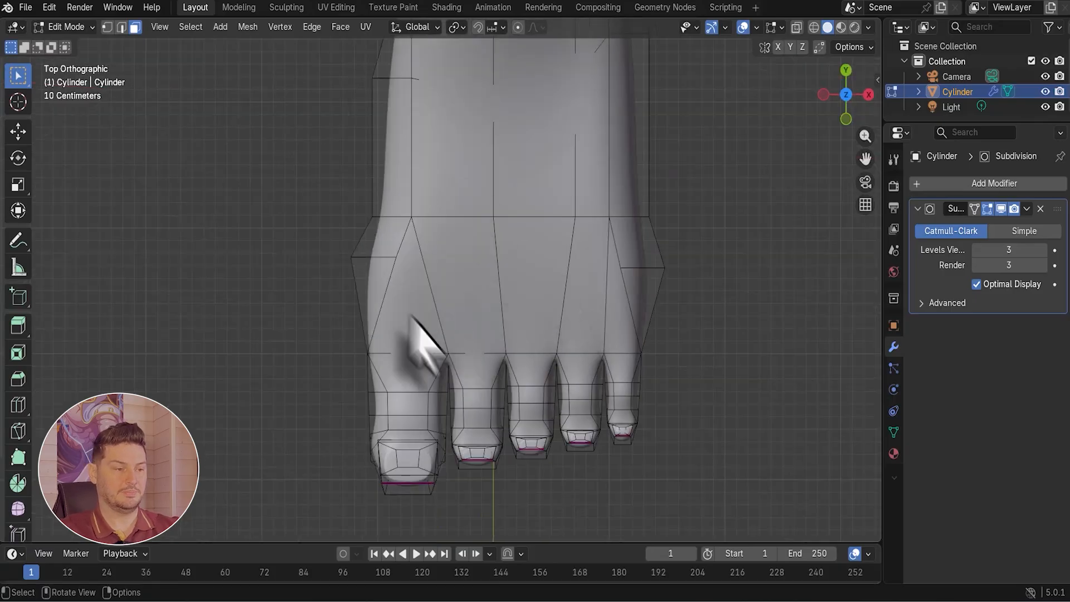
{"action": "left_click", "coordinate": [445, 304]}
{"action": "left_click", "coordinate": [463, 298], "text": "shift"}
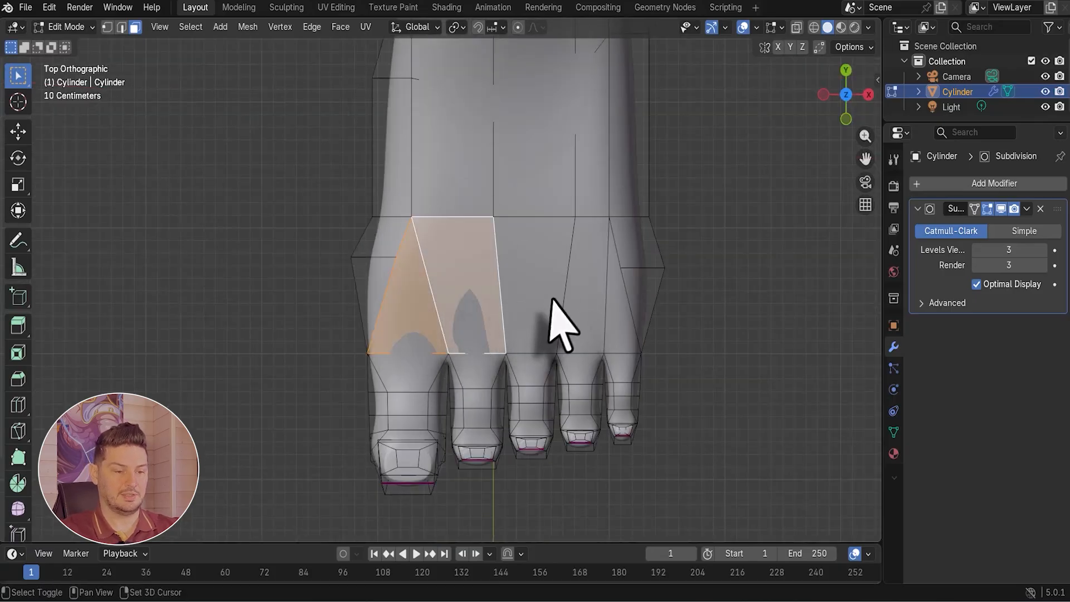
{"action": "left_click", "coordinate": [554, 302], "text": "shift"}
{"action": "left_click", "coordinate": [588, 308], "text": "shift"}
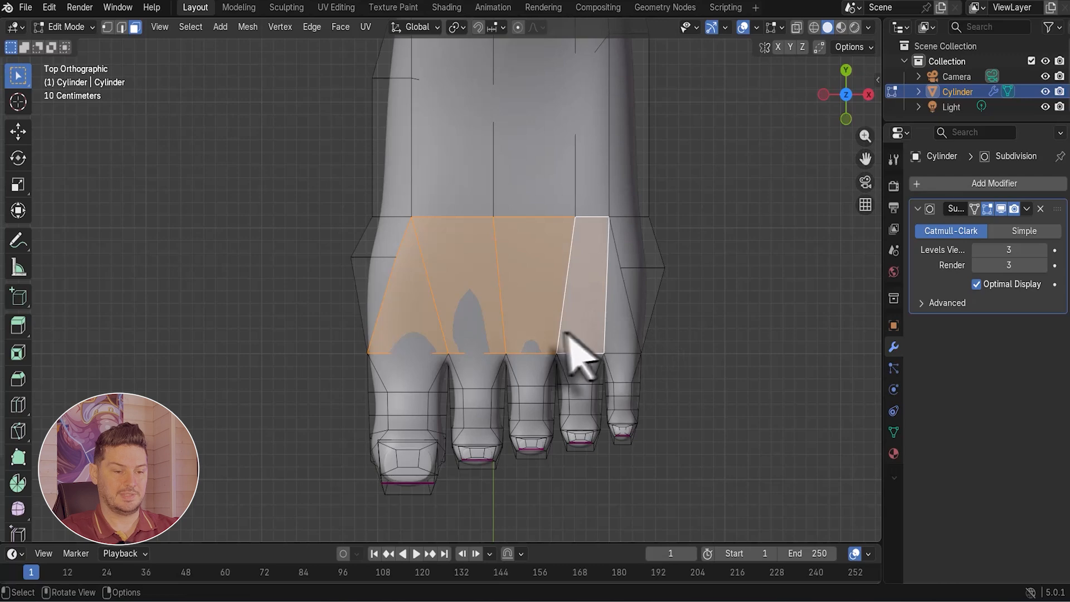
{"action": "scroll", "coordinate": [560, 304], "scroll_direction": "up", "scroll_amount": 2}
{"action": "key", "text": "i"}
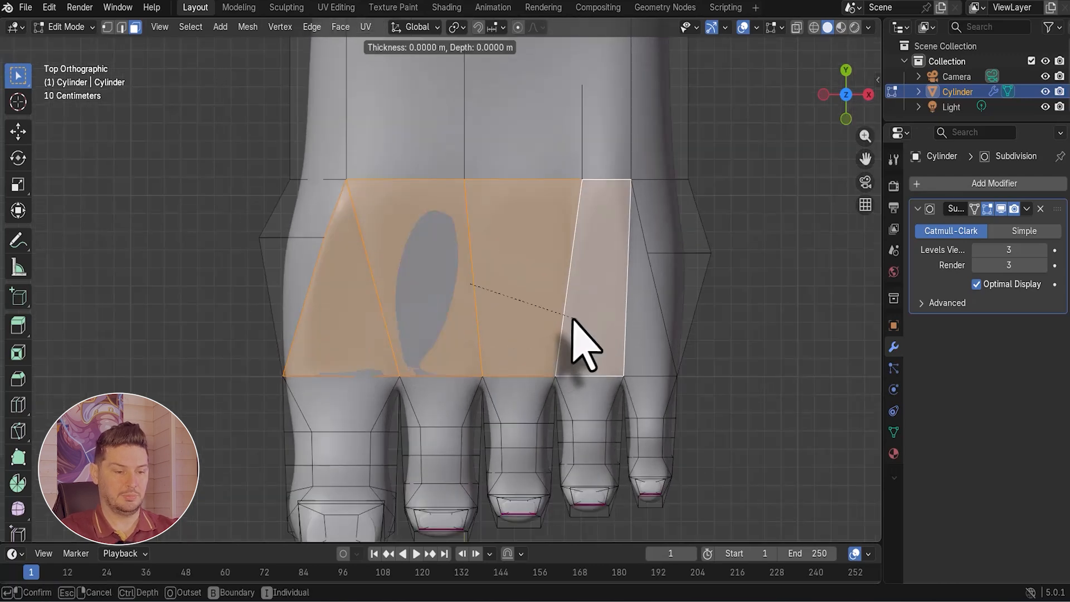
{"action": "left_click", "coordinate": [553, 312]}
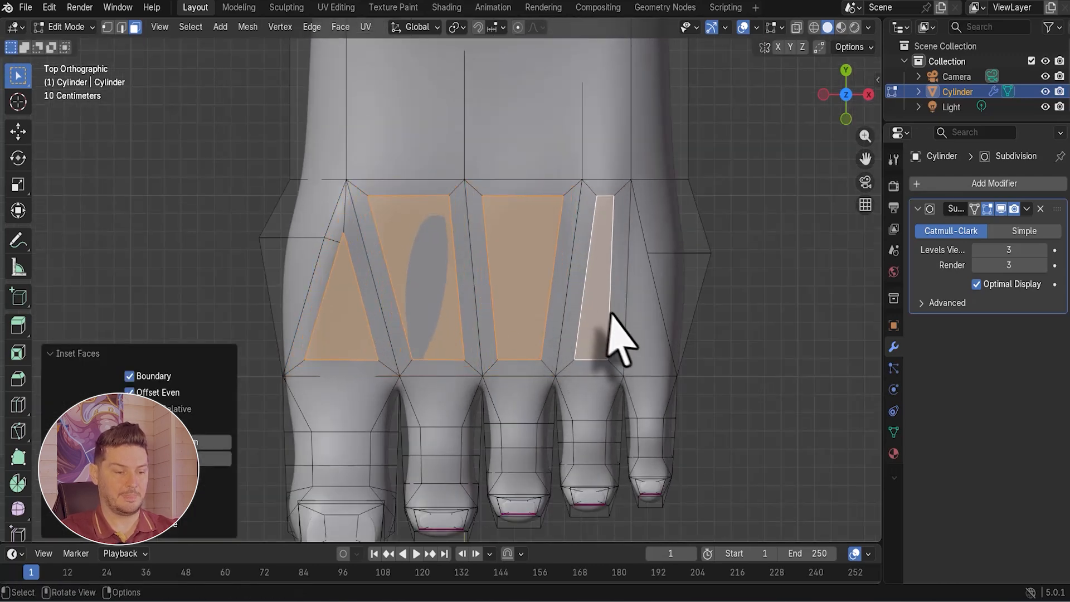
Set the pivot to Individual Origins and narrow the four inset forefoot faces along X to about half their width.
{"action": "scroll", "coordinate": [609, 310], "scroll_direction": "up", "scroll_amount": 1}
{"action": "left_click", "coordinate": [455, 26]}
{"action": "left_click", "coordinate": [489, 97]}
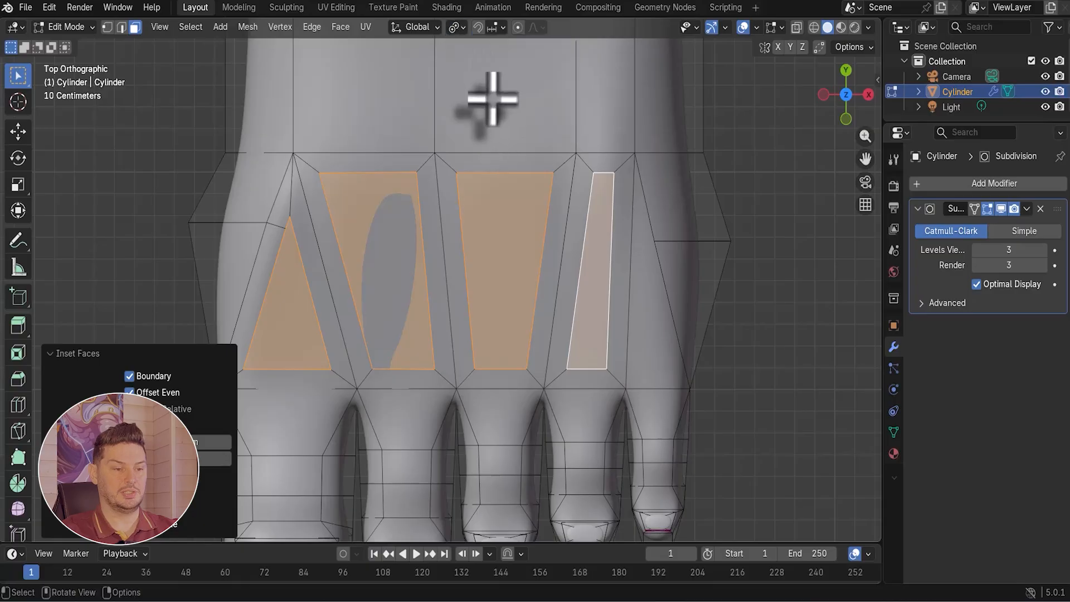
{"action": "key", "text": "s"}
{"action": "key", "text": "x"}
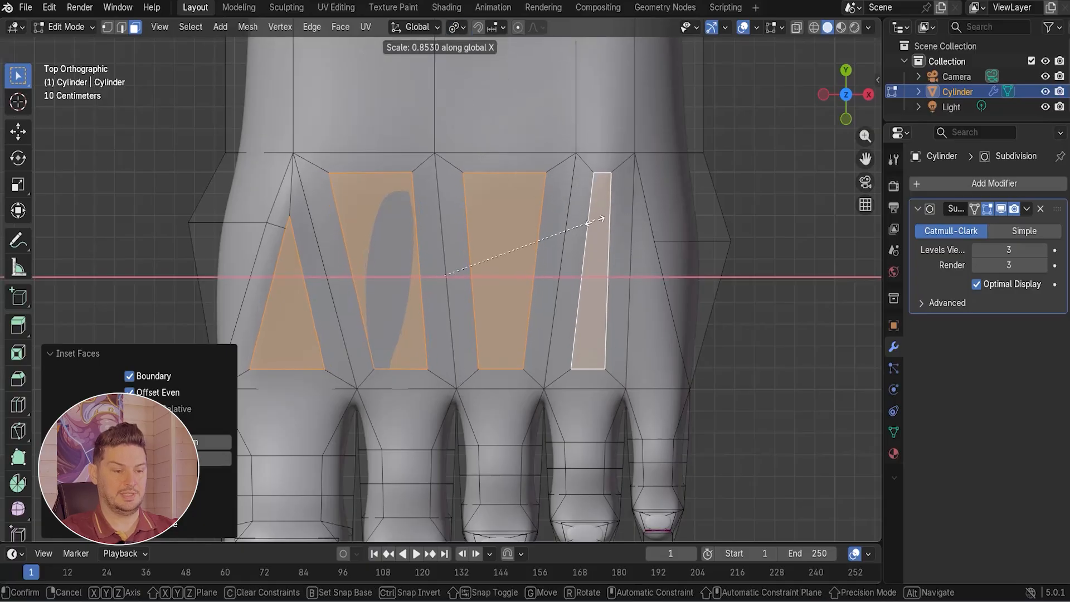
{"action": "left_click", "coordinate": [540, 267]}
Raise the toe-side edges of the four inset forefoot faces about 0.03 m along Z, with the viewport overlays hidden.
{"action": "left_click", "coordinate": [121, 27]}
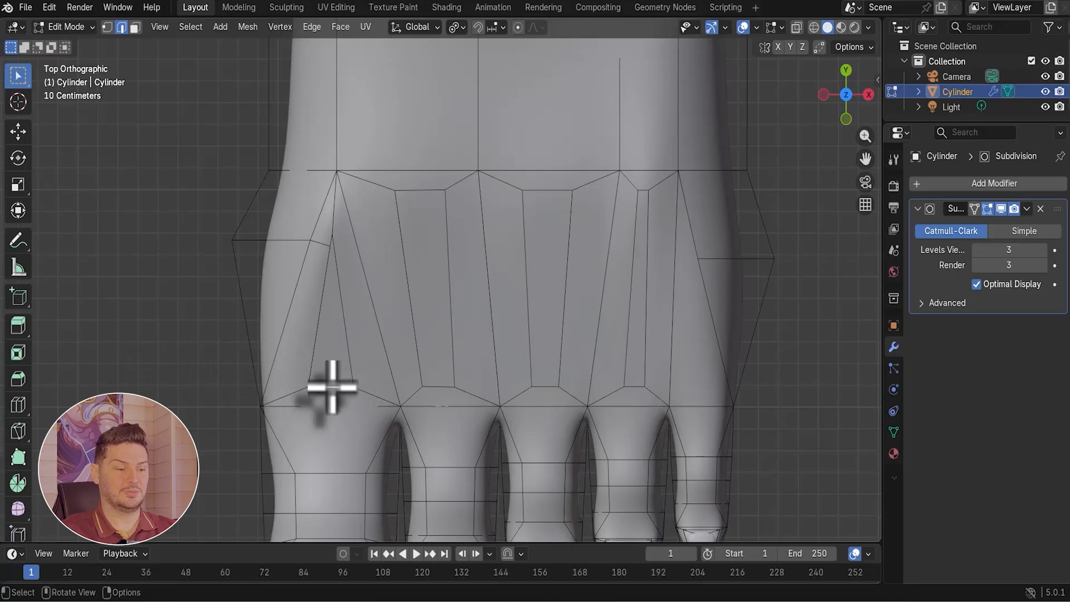
{"action": "left_click", "coordinate": [332, 387]}
{"action": "left_click", "coordinate": [439, 386], "text": "shift"}
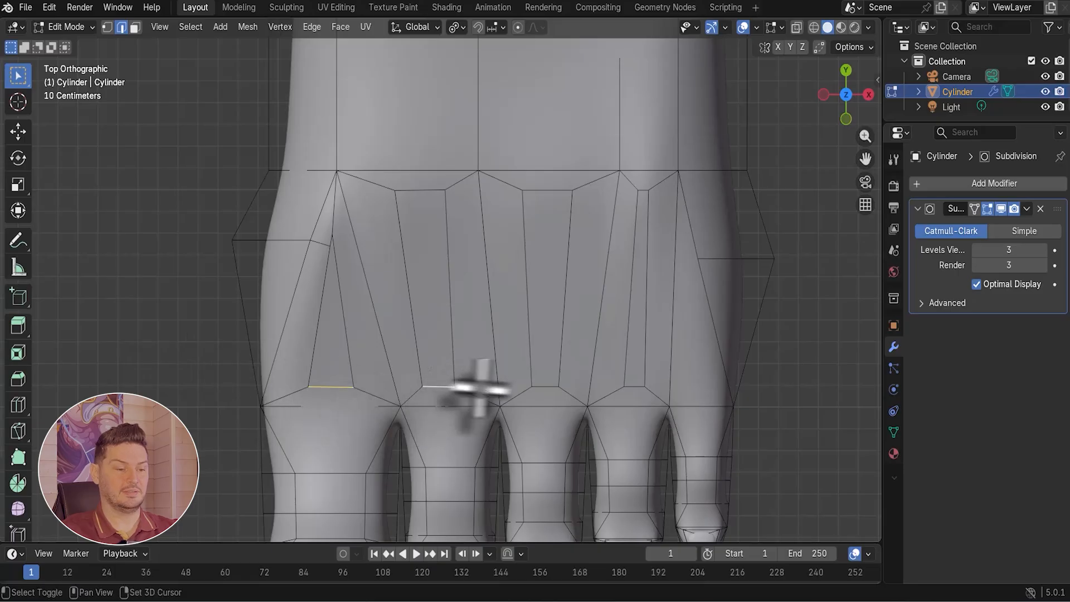
{"action": "left_click", "coordinate": [546, 387], "text": "shift"}
{"action": "left_click", "coordinate": [636, 386], "text": "shift"}
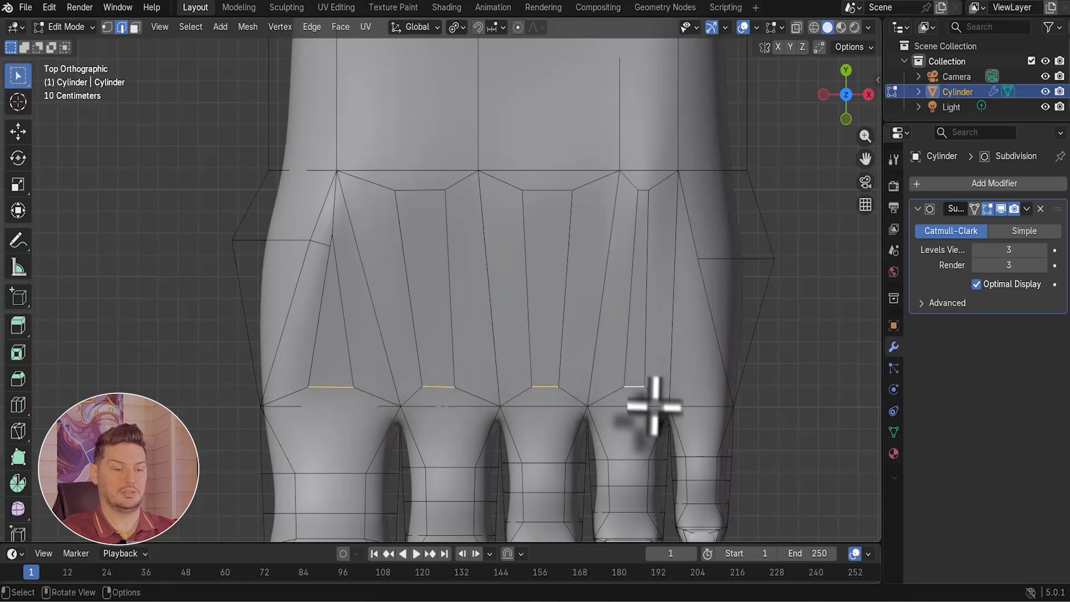
{"action": "left_click", "coordinate": [743, 28]}
{"action": "middle_click_drag", "start_coordinate": [692, 342], "coordinate": [544, 425]}
{"action": "key", "text": "g"}
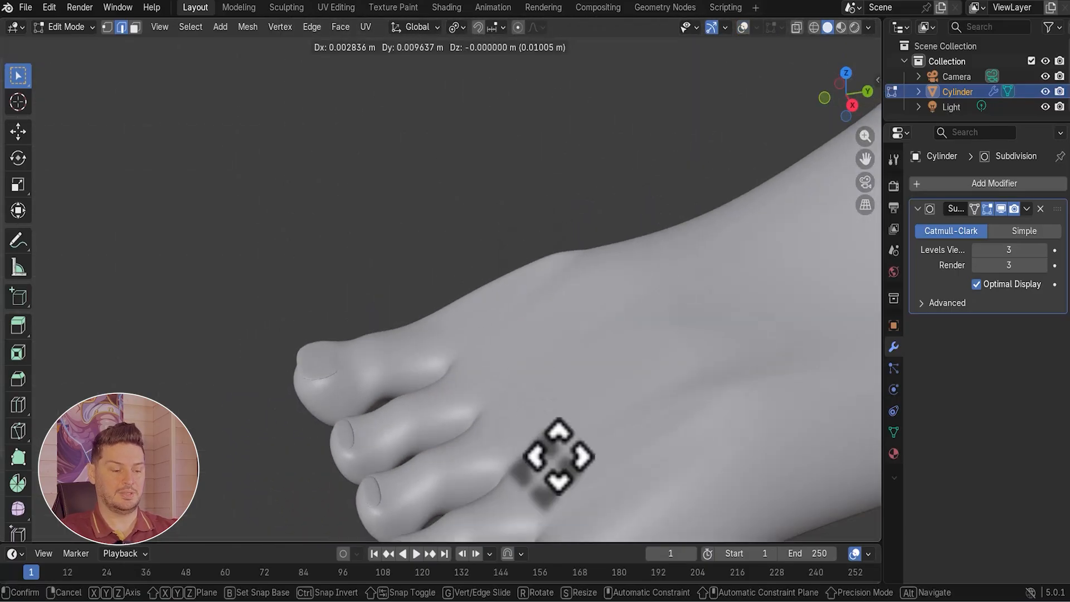
{"action": "key", "text": "z"}
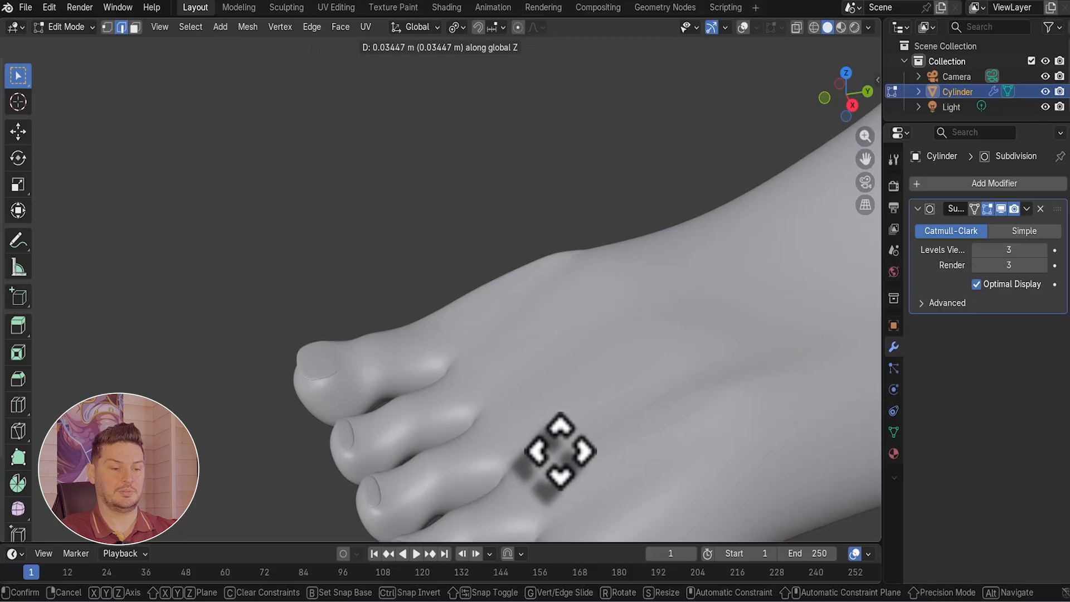
{"action": "left_click", "coordinate": [561, 446]}
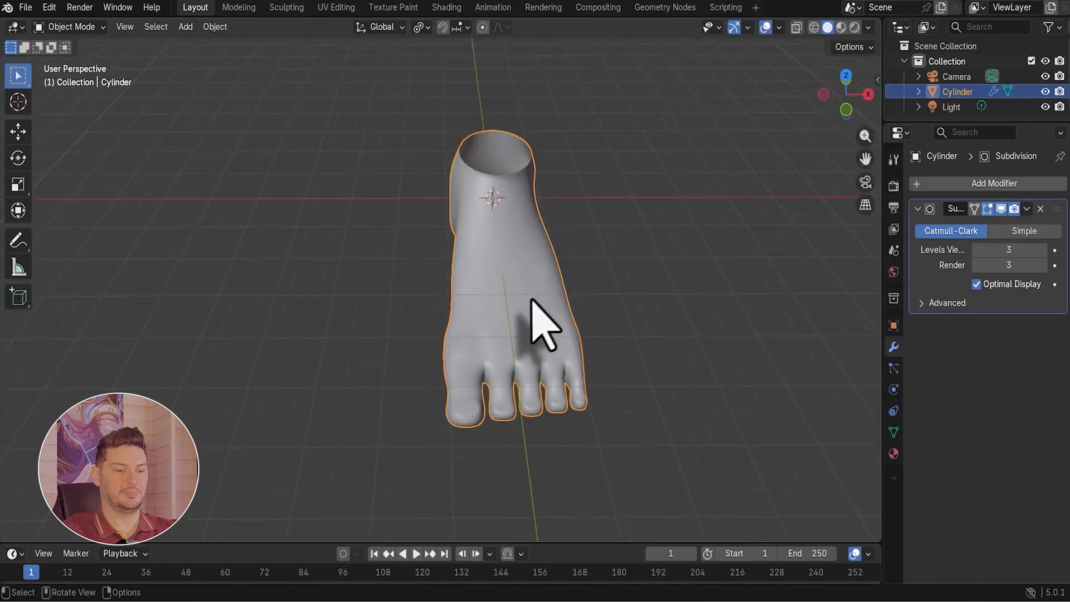
Inspect the smoothed foot in Object Mode from all around, checking the forefoot tendons, toes, heel and ankle.
{"action": "middle_click_drag", "start_coordinate": [498, 307], "coordinate": [528, 281]}
{"action": "middle_click_drag", "start_coordinate": [558, 361], "coordinate": [563, 389]}
{"action": "scroll", "coordinate": [607, 356], "scroll_direction": "up", "scroll_amount": 3}
{"action": "middle_click_drag", "start_coordinate": [607, 357], "coordinate": [210, 372]}
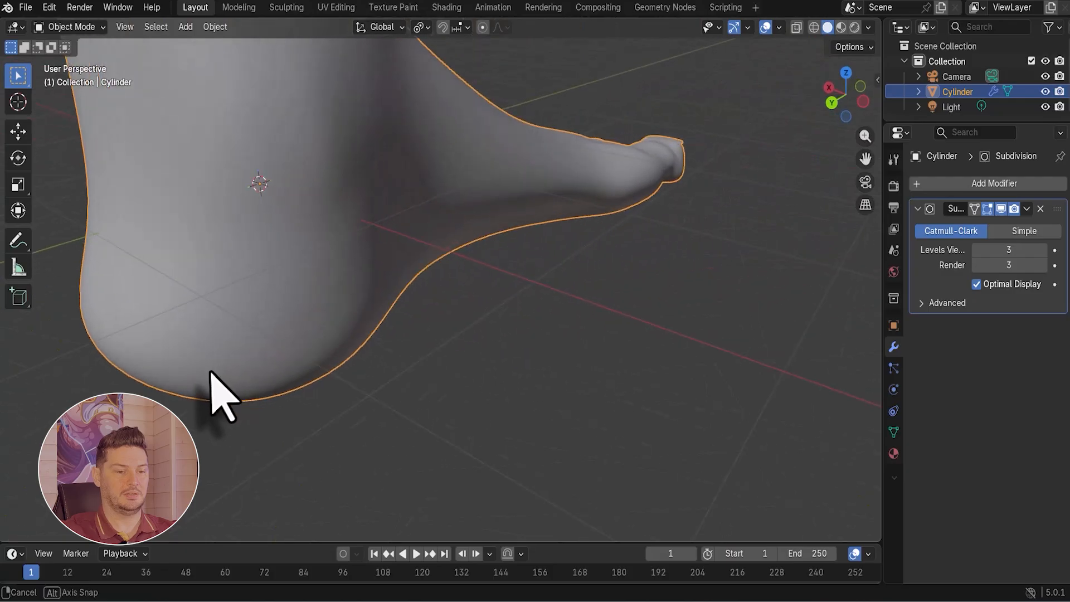
{"action": "middle_click_drag", "start_coordinate": [467, 305], "coordinate": [500, 236]}
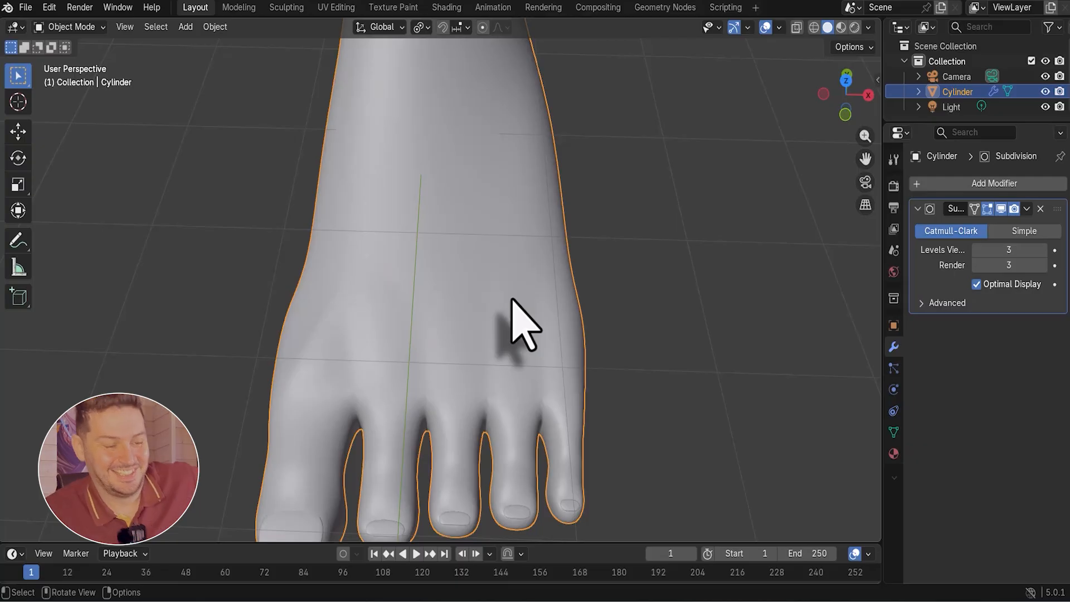
{"action": "middle_click_drag", "start_coordinate": [512, 300], "coordinate": [25, 356]}
{"action": "middle_click_drag", "start_coordinate": [224, 316], "coordinate": [332, 403]}
{"action": "scroll", "coordinate": [357, 394], "scroll_direction": "up", "scroll_amount": 2}
{"action": "scroll", "coordinate": [365, 390], "scroll_direction": "down", "scroll_amount": 6}
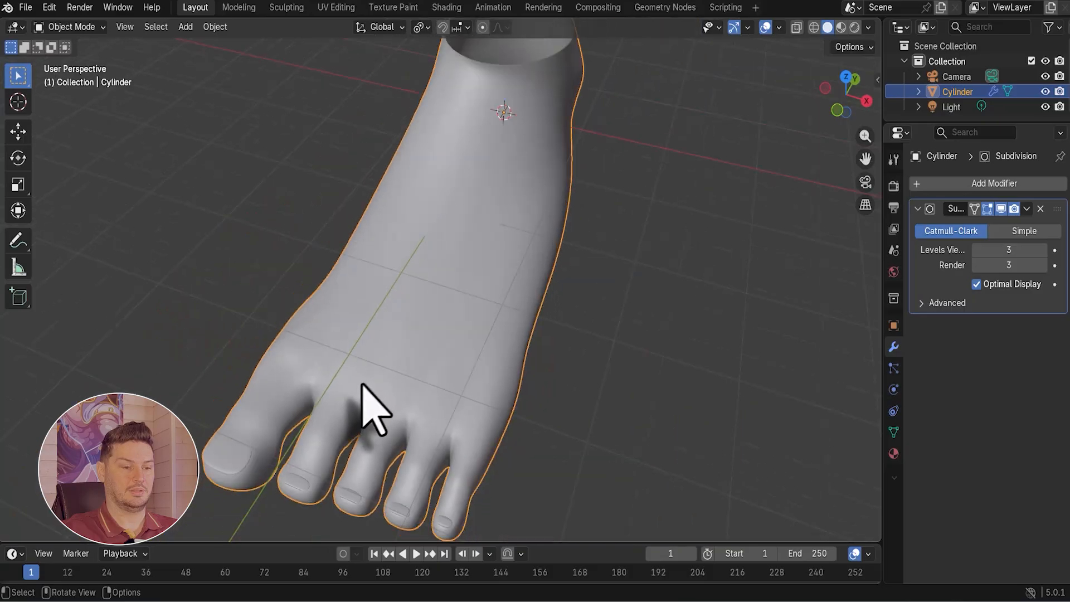